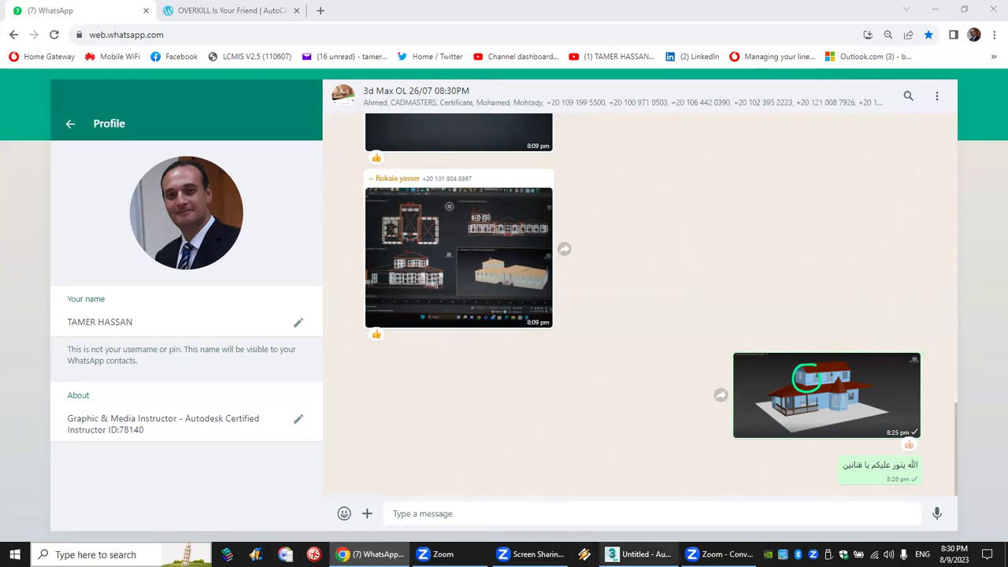
Step: Switch to 3ds Max and draw an upright wall-like box in the Front view, about 300 cm long and 27 cm high
left_click(634, 554)
left_click(902, 141)
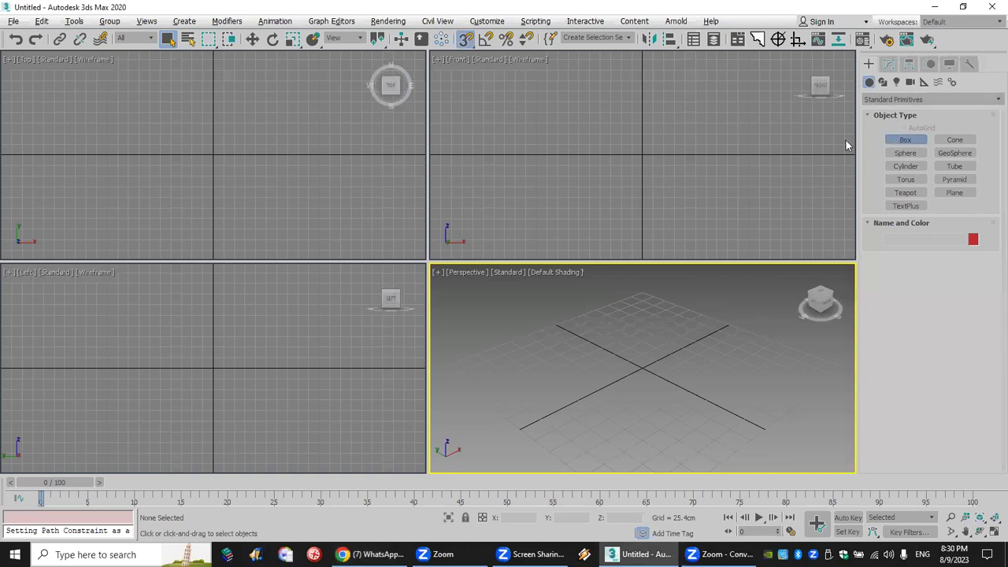
left_click(648, 171)
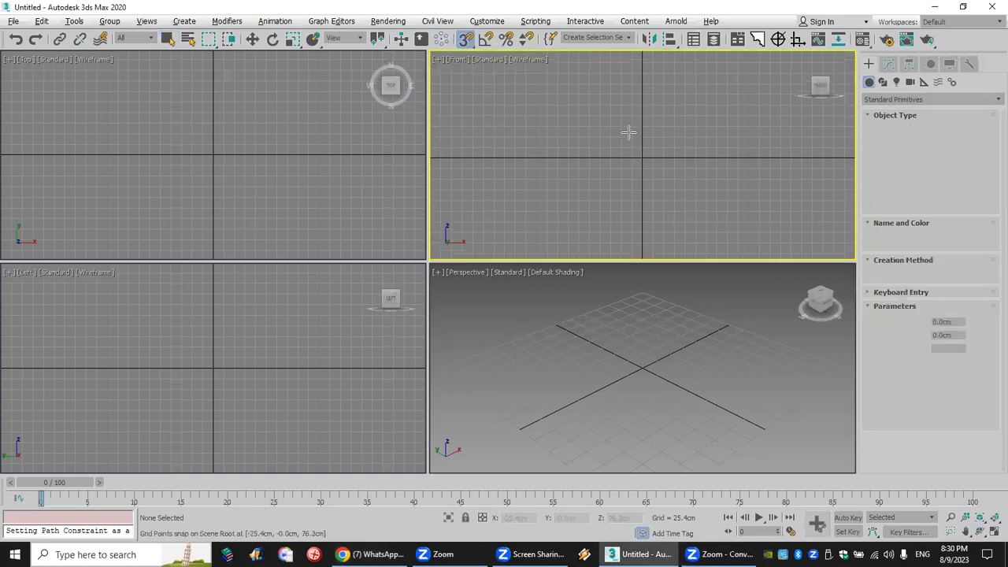
left_click(676, 209)
mouse_move(557, 82)
left_mouse_down()
mouse_move(650, 190)
mouse_move(795, 196)
left_mouse_up()
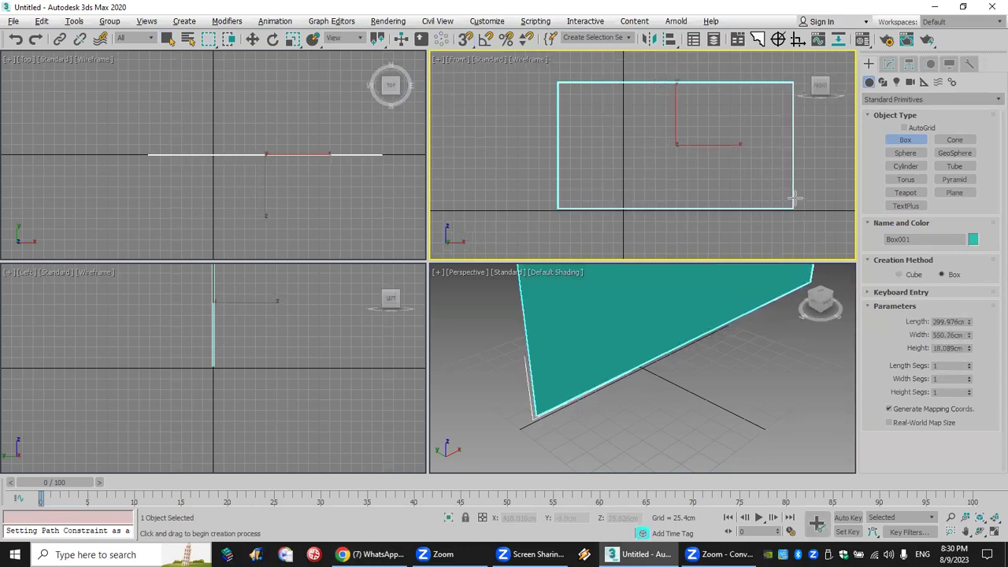
left_click(764, 193)
middle_click_drag(656, 149, 631, 157)
scroll(631, 157, "up", 2)
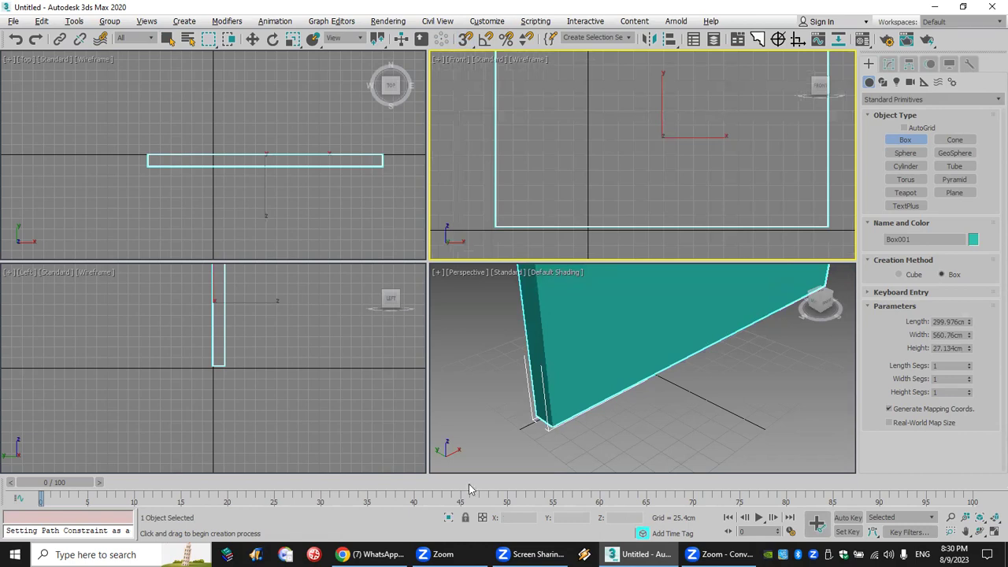
scroll(693, 159, "down", 2)
scroll(687, 165, "up", 2)
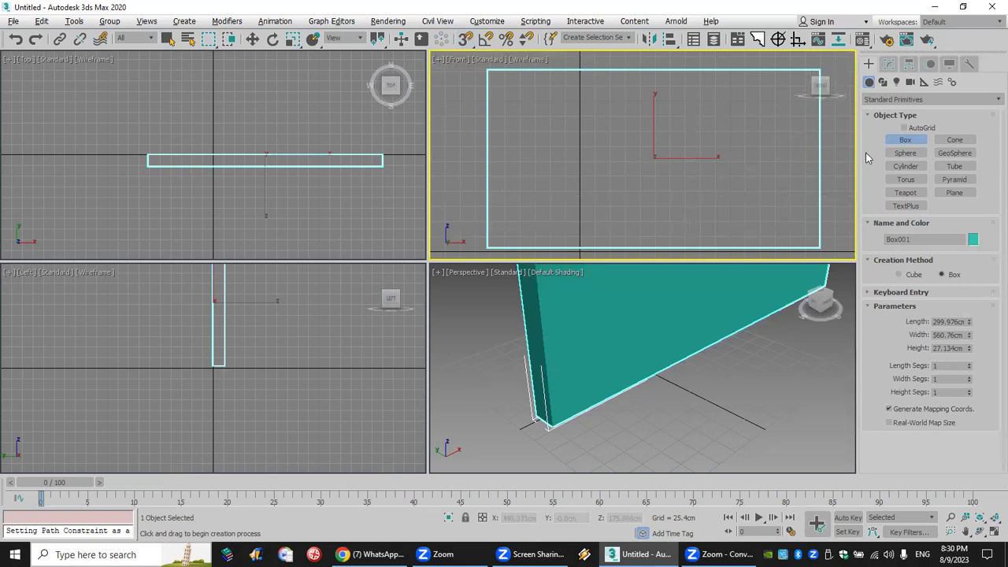
Step: Change the wall box's object color to white
left_click_drag(540, 95, 638, 200)
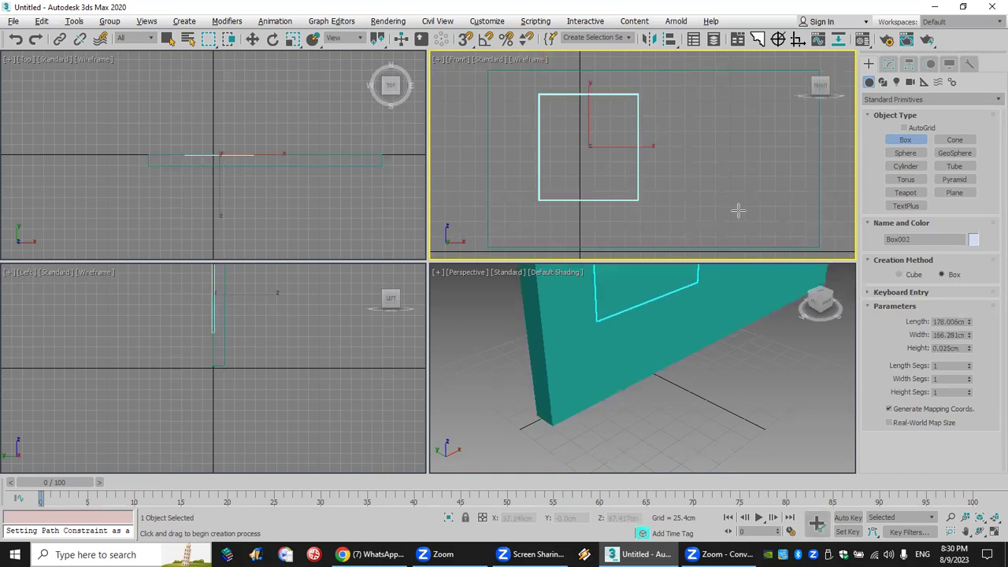
left_click(973, 242)
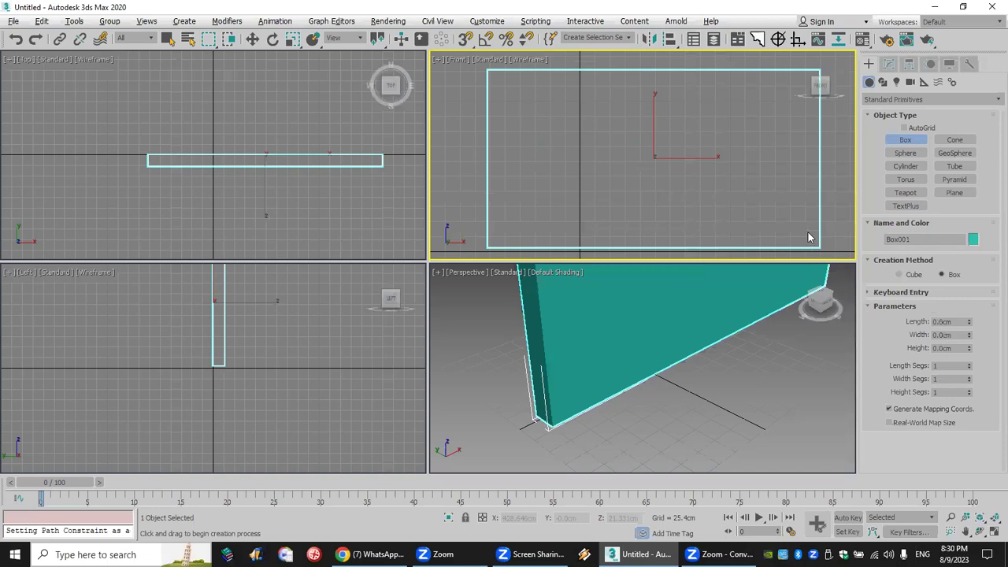
left_click(817, 207)
left_click(767, 246)
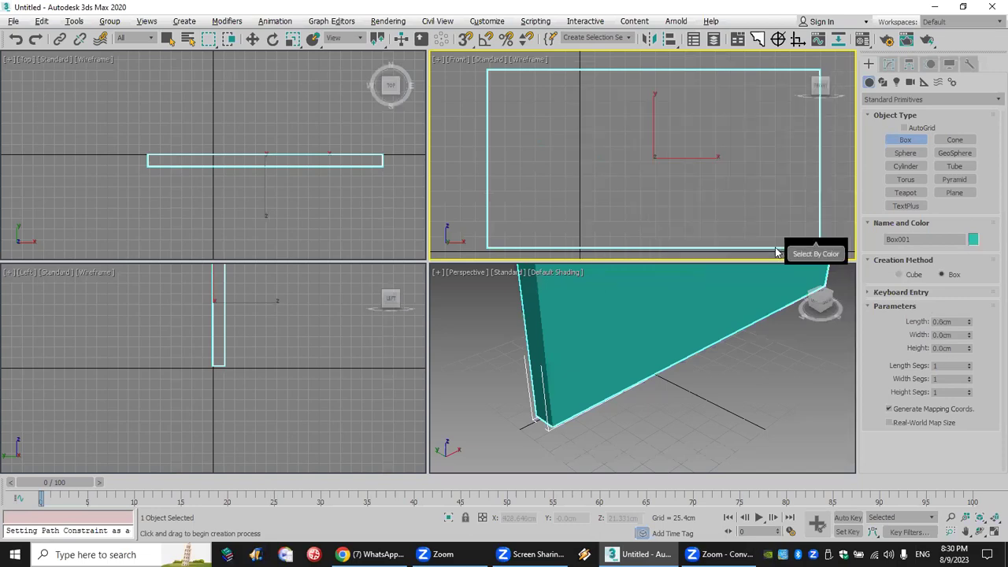
Step: Draw a smaller box through the wall box in the Front view, about 120 cm long, 115 cm wide and 49 cm high
left_click_drag(558, 103, 623, 170)
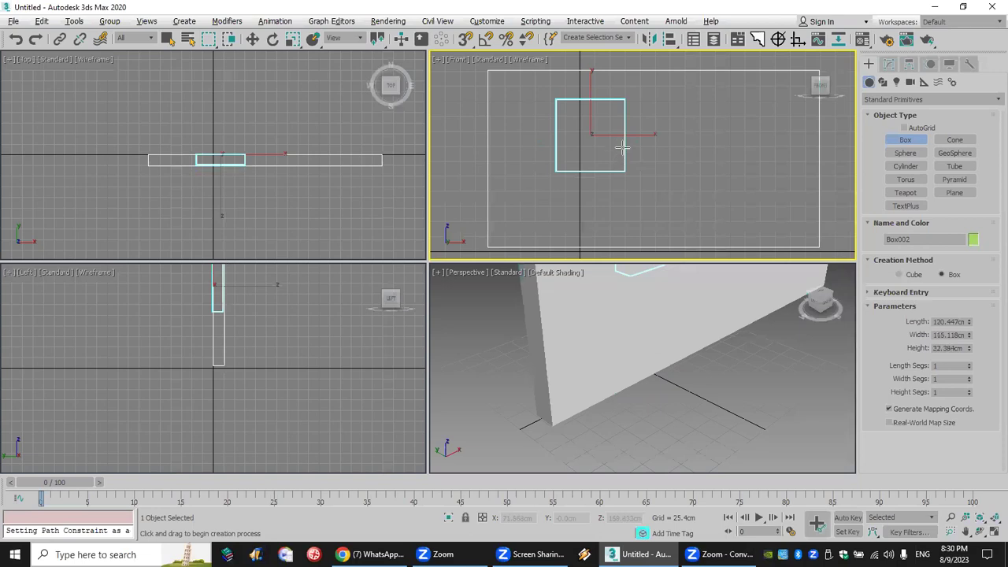
scroll(651, 416, "down", 4)
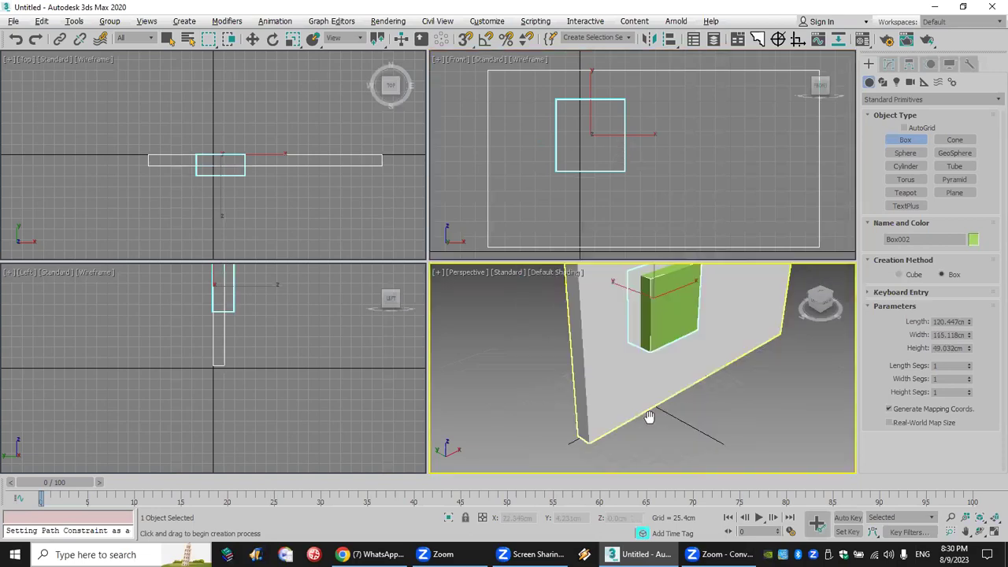
left_click(675, 400)
right_click(674, 400)
Step: Cut a window opening in the white wall box by subtracting the smaller green box with ProBoolean
left_click(675, 400)
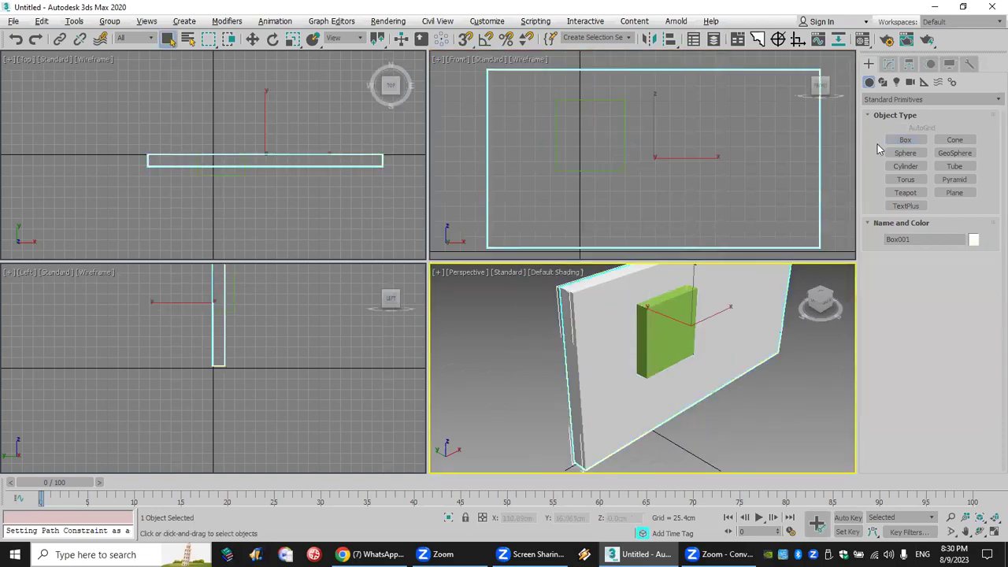
left_click(895, 99)
left_click(894, 135)
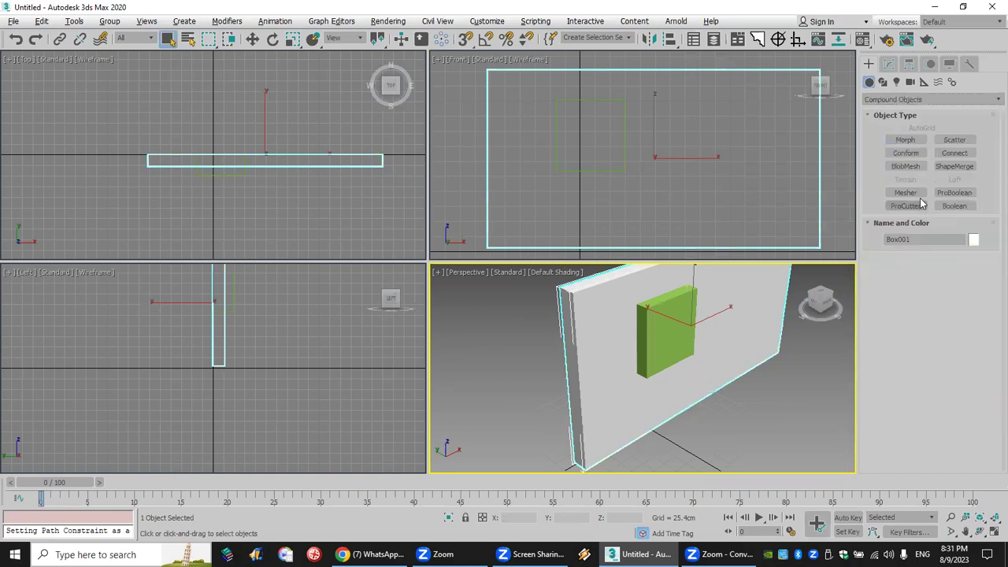
left_click(951, 193)
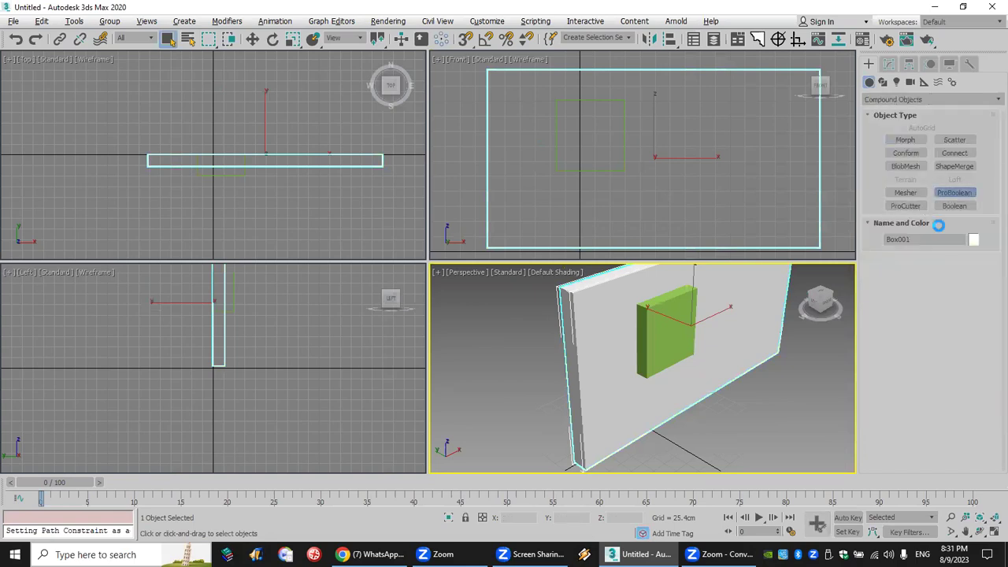
left_click(683, 311)
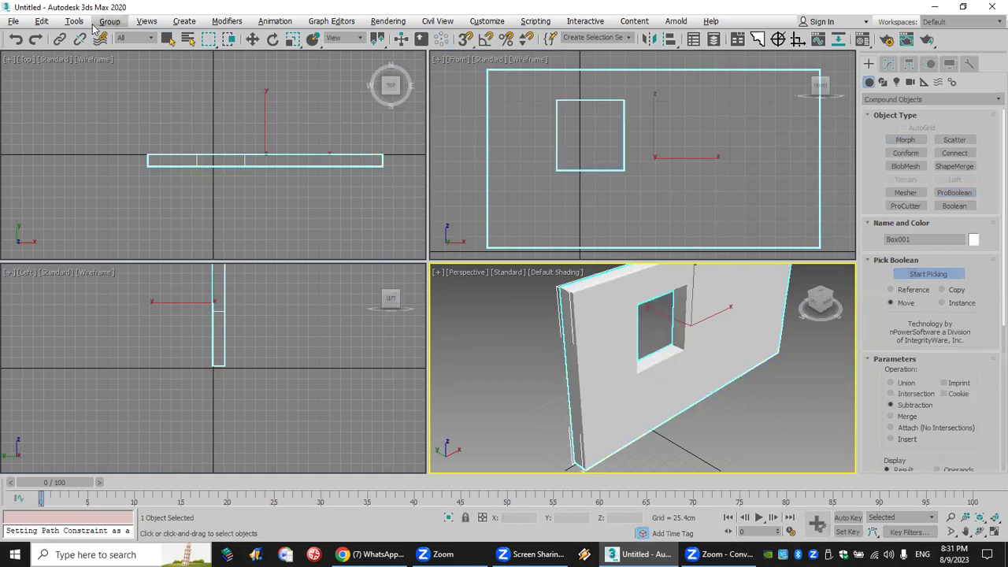
Step: Reset to an empty scene without saving the changes
left_click(15, 21)
left_click(33, 63)
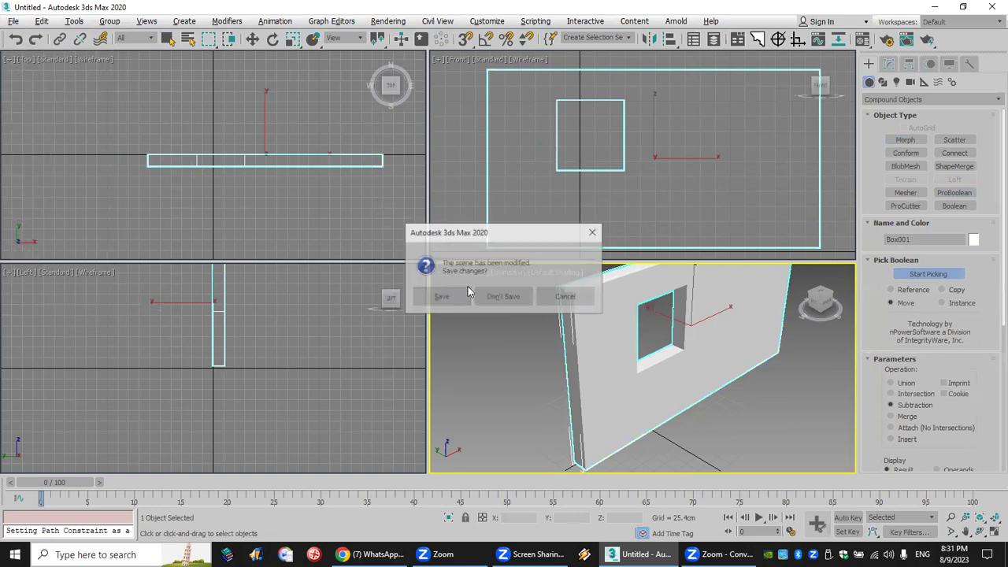
left_click(470, 299)
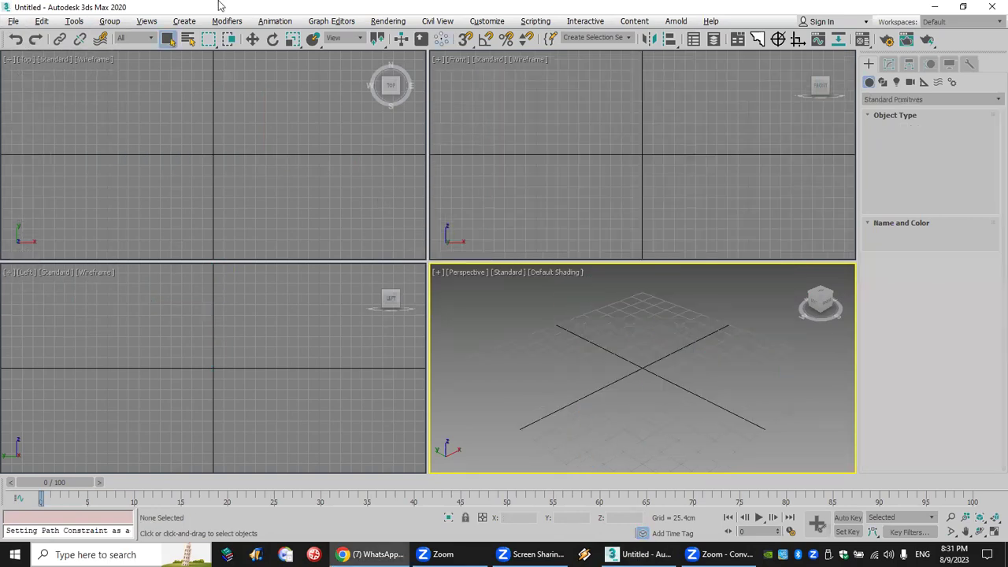
Step: Draw an L-shaped AEC Extended wall in the Top view with snapping on, using a long horizontal leg and a shorter perpendicular leg
left_click(894, 99)
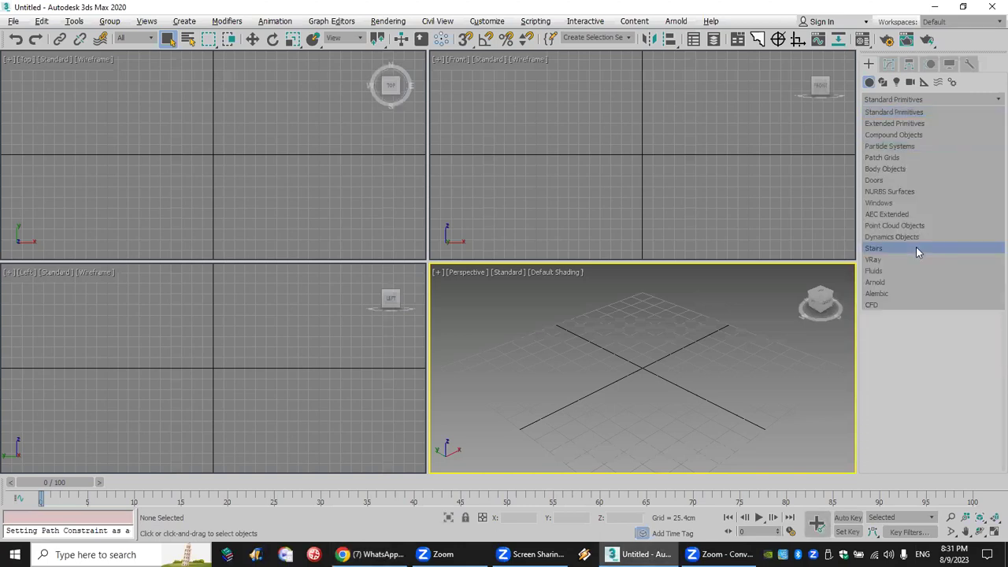
left_click(919, 214)
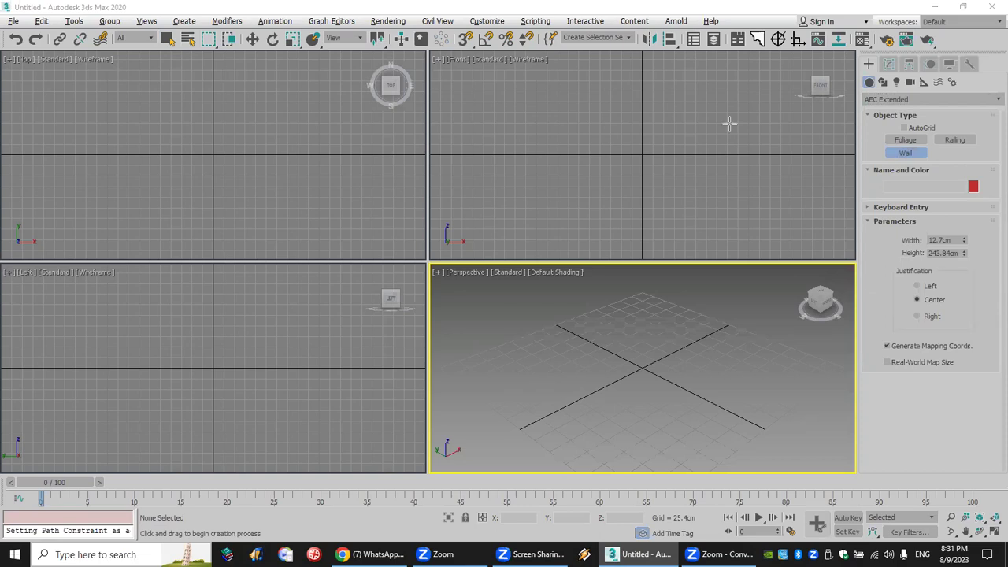
key("s")
left_click(78, 152)
left_click(258, 154)
left_click(245, 82)
key("BackSpace")
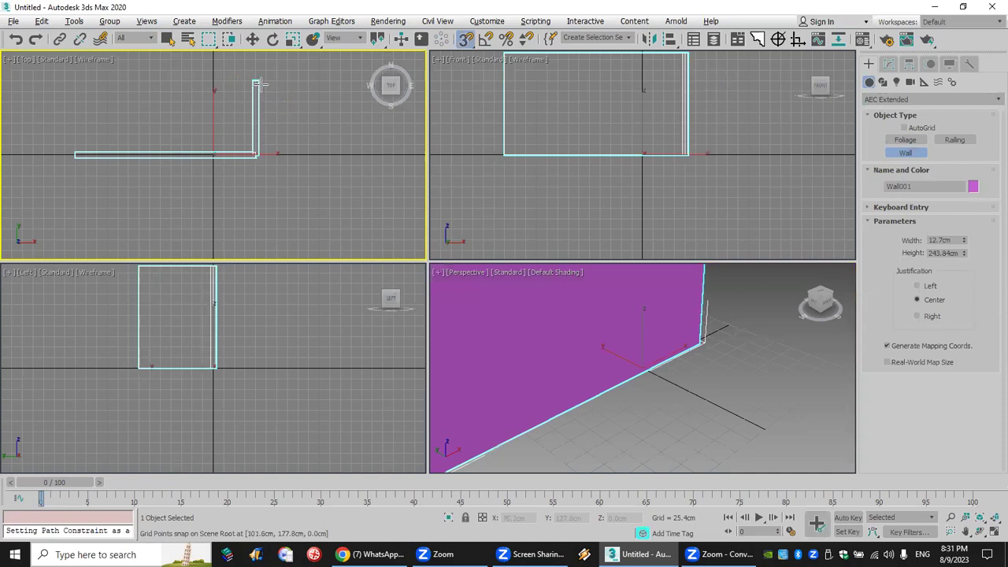
left_click(255, 82)
Step: Choose the Sliding door object and restrict snapping to Edge/Segment, with Grid Points and Vertex off
left_click(911, 99)
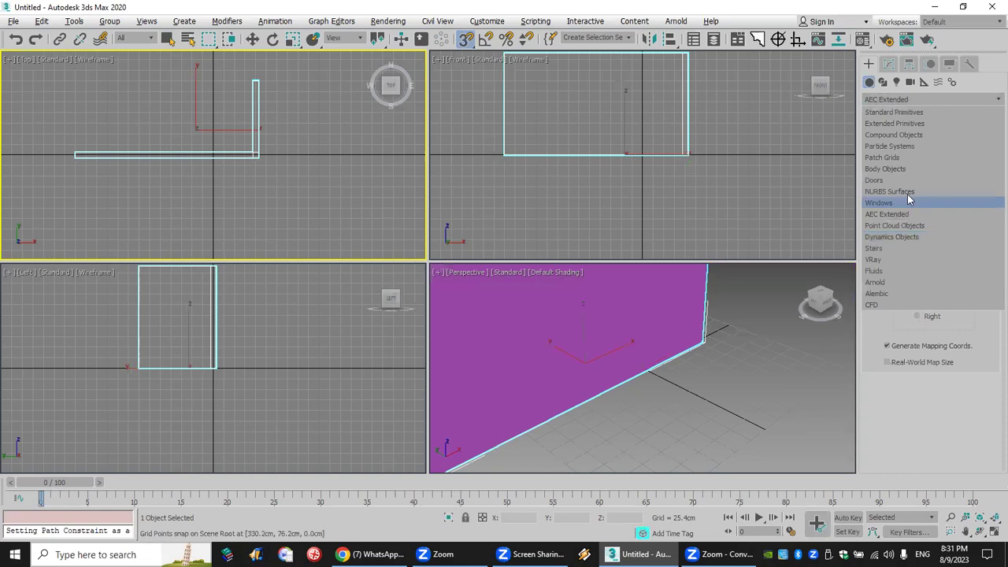
left_click(908, 181)
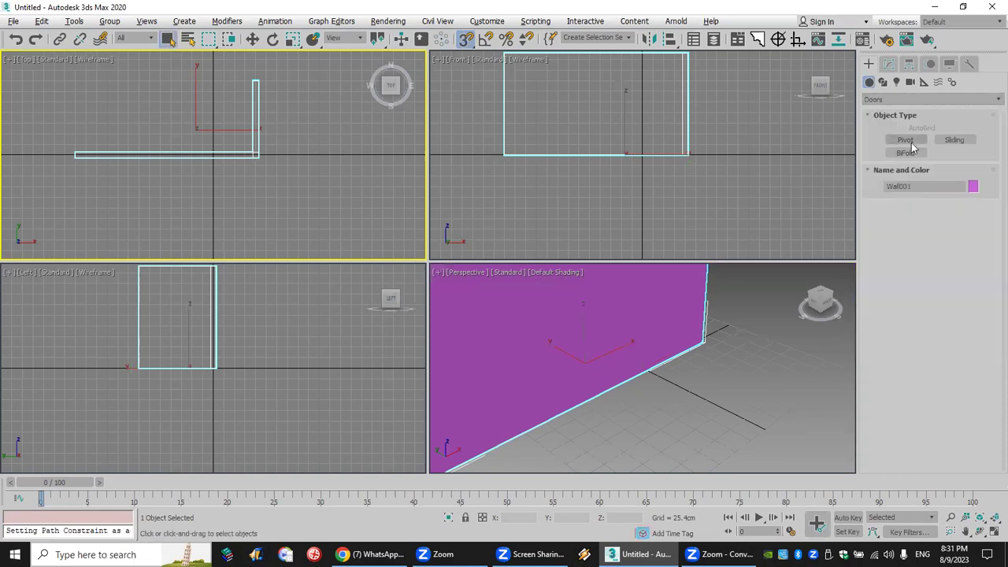
left_click(954, 139)
right_click(466, 38)
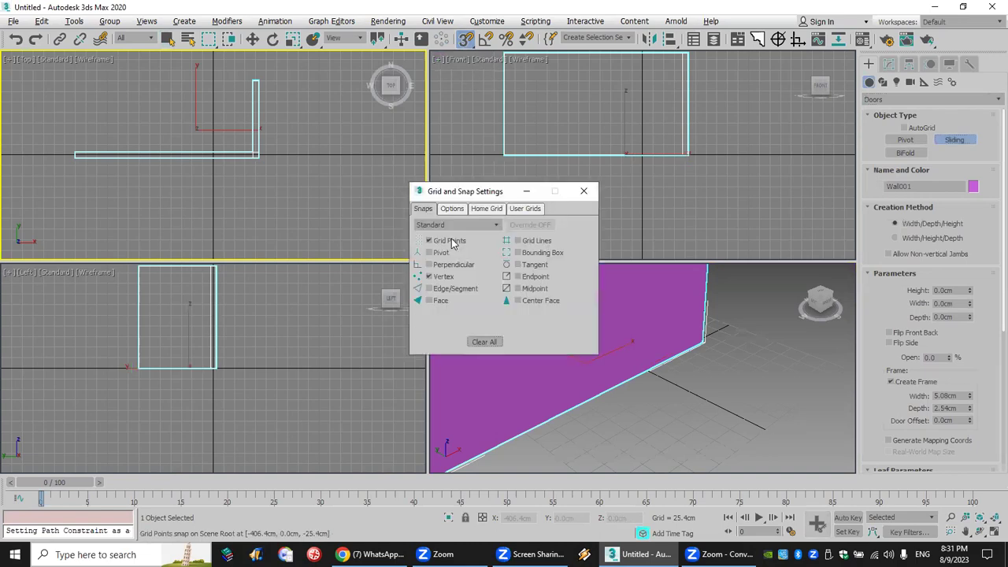
left_click(455, 239)
left_click(457, 277)
left_click(455, 289)
left_click(584, 191)
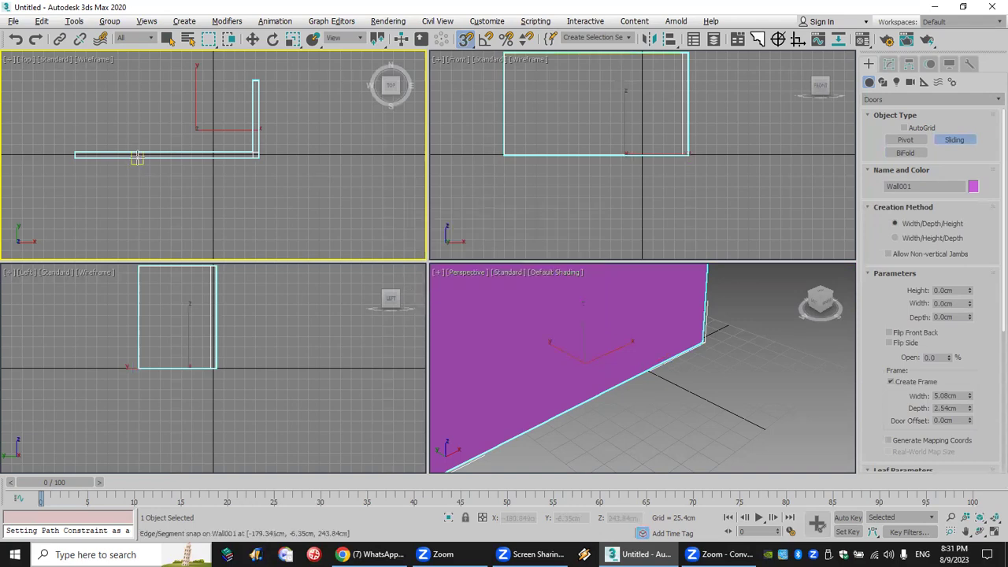
Step: Create a sliding door in the wall's long leg, about 207 cm wide, 12.7 cm deep and 243.84 cm high
scroll(174, 198, "up", 2)
middle_click_drag(174, 197, 163, 197)
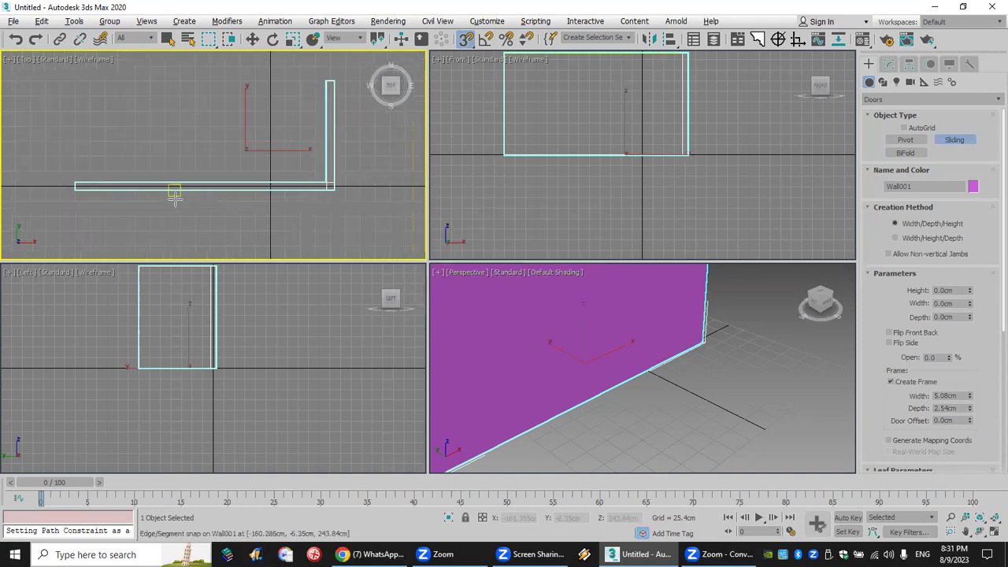
left_click_drag(150, 191, 273, 189)
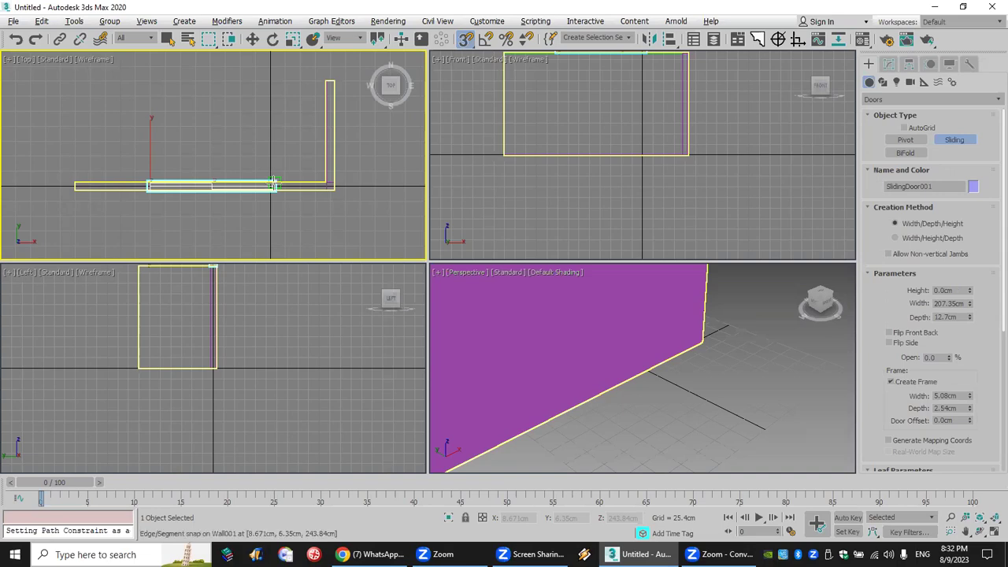
left_click(279, 202)
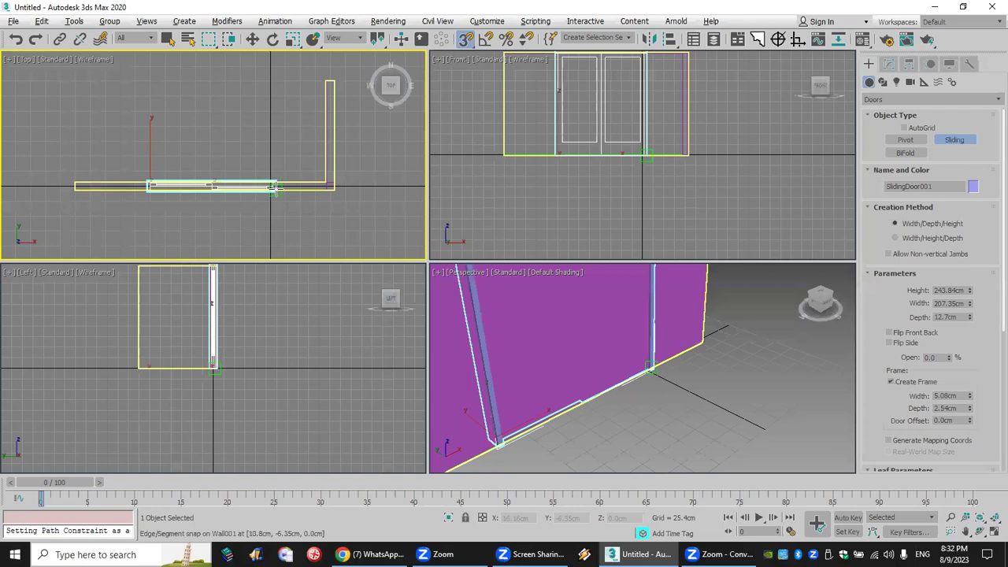
left_click(275, 189)
scroll(607, 386, "down", 5)
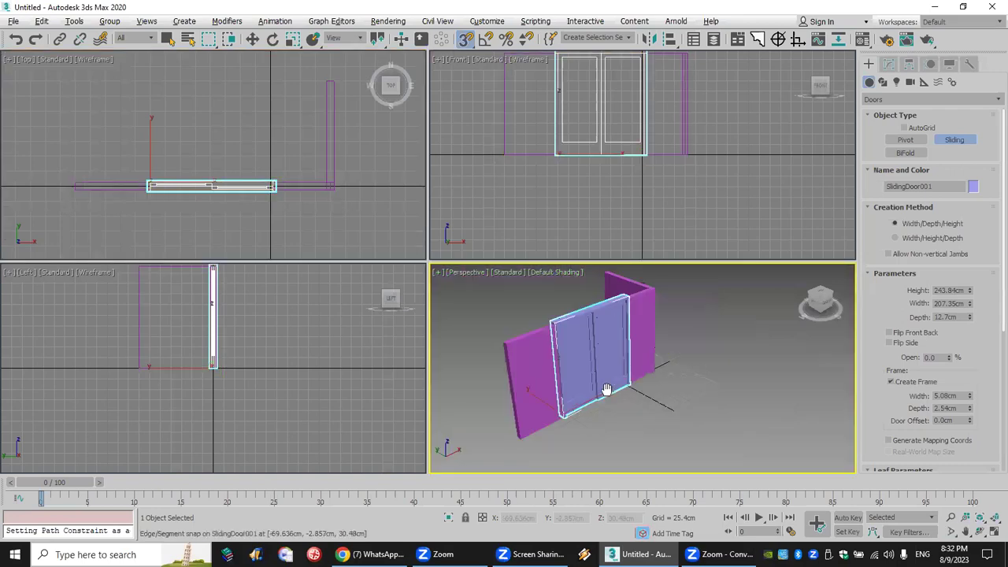
Step: Try opening the sliding door to about 64 percent and undo back to the bare L-shaped wall
left_click_drag(950, 361, 945, 343)
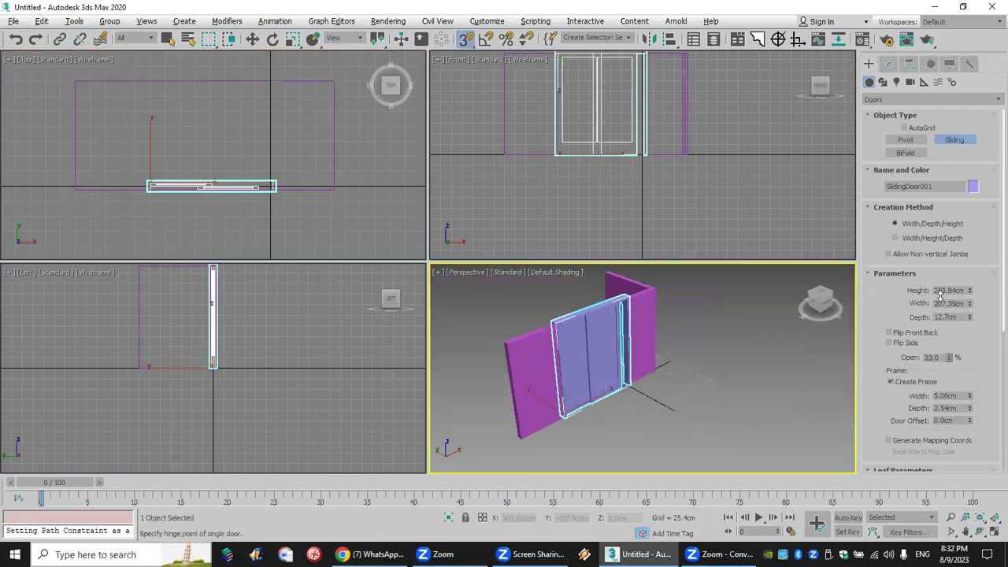
left_click_drag(940, 303, 945, 317)
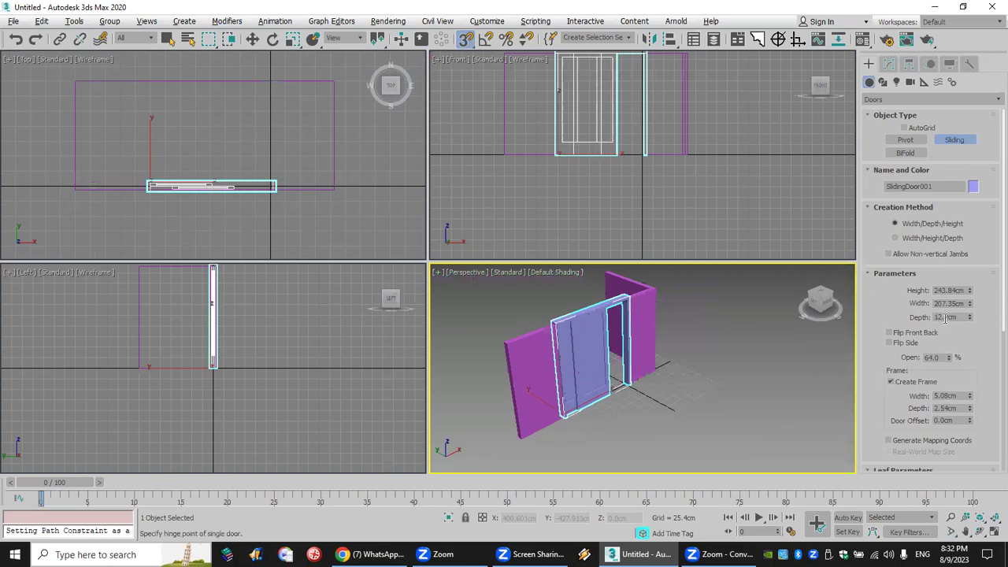
right_click(844, 221)
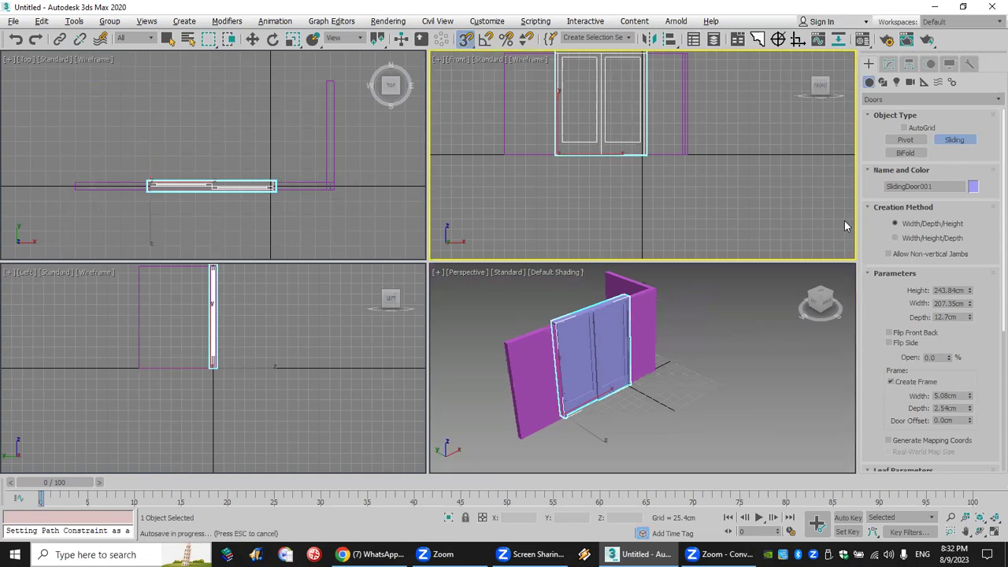
key("ctrl+z")
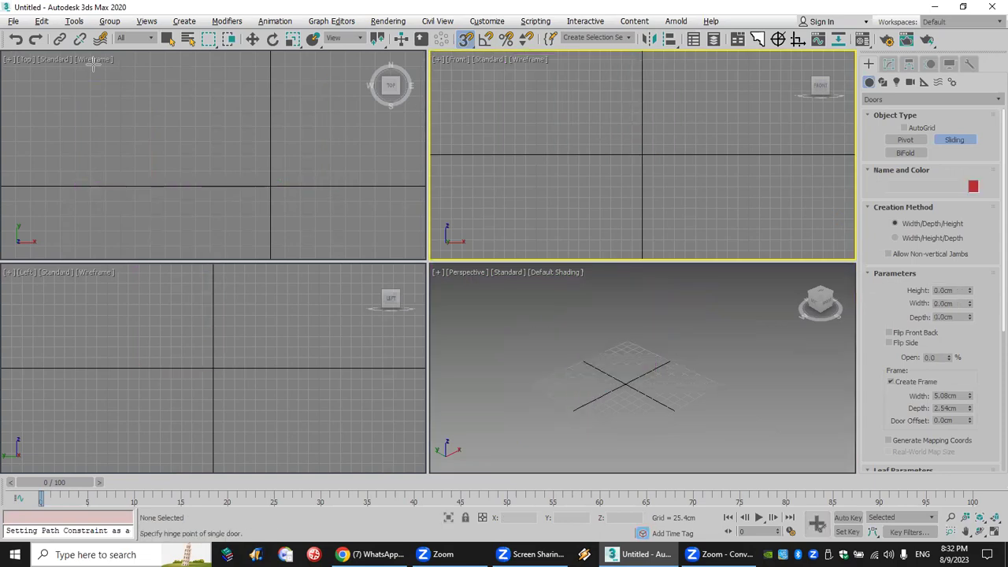
key("ctrl+y")
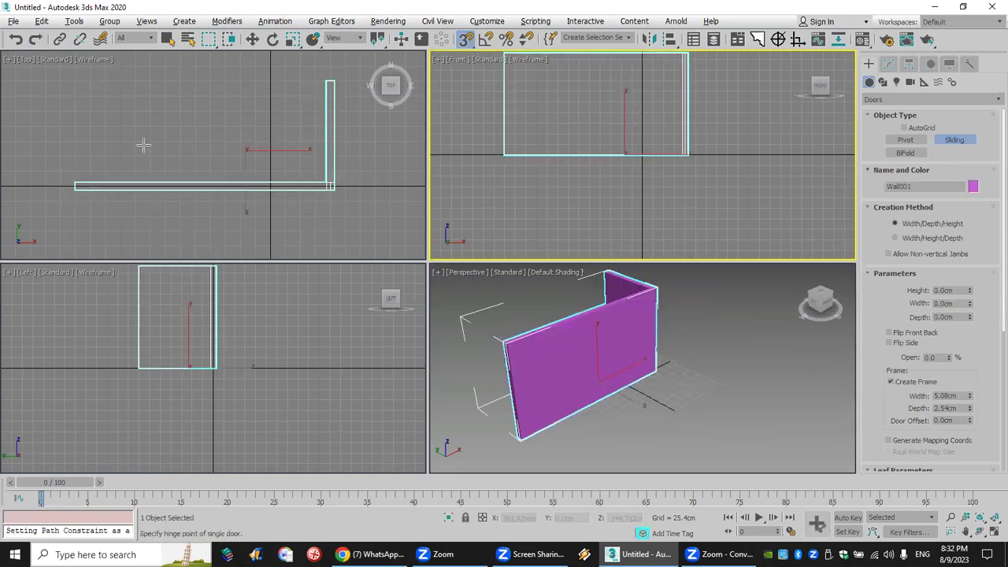
Step: Create a sliding door in the wall's long leg, about 222 cm wide, 12.7 cm deep and 243.84 cm high, and open it 47 percent
left_click(122, 191)
left_click_drag(296, 189, 250, 189)
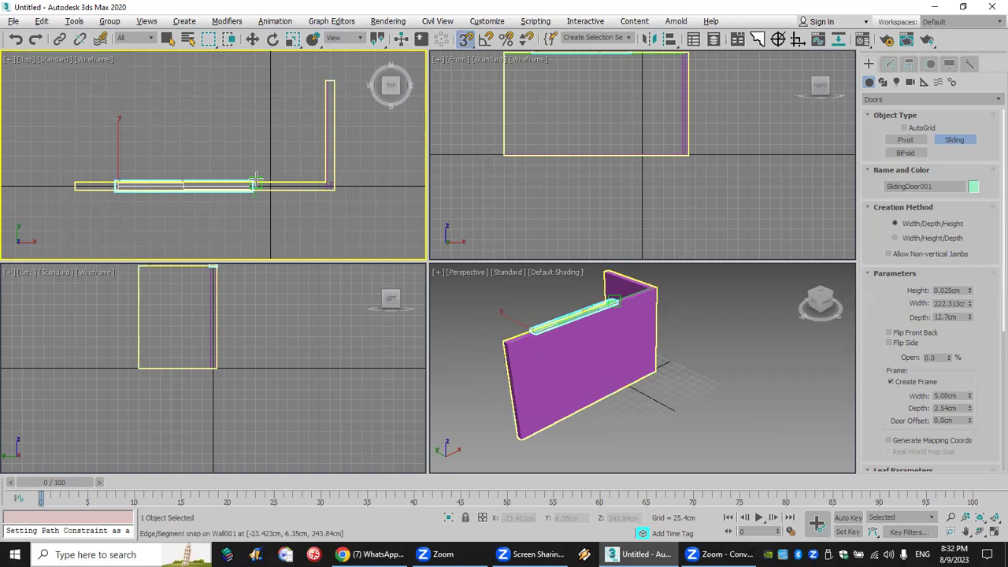
left_click(256, 187)
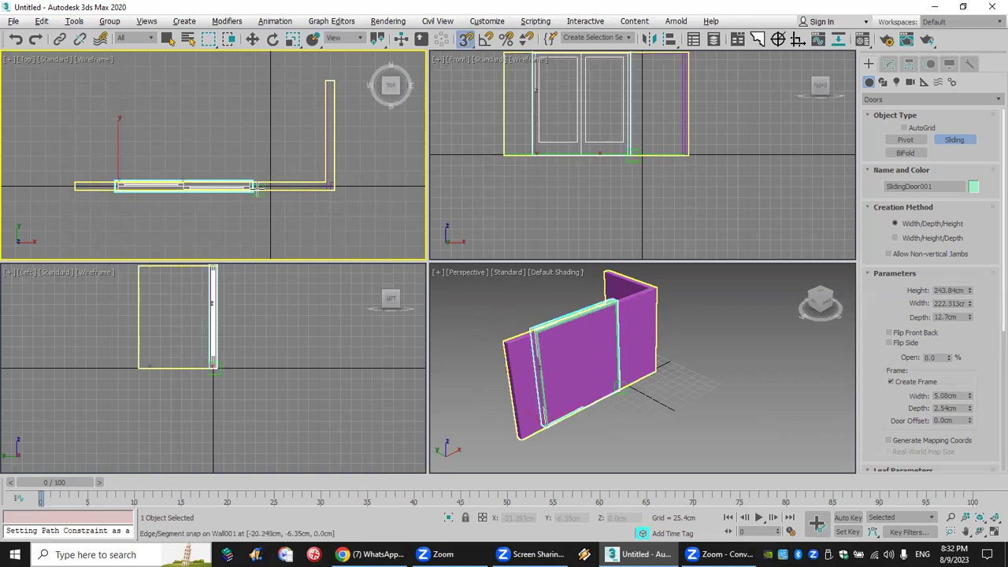
left_click(256, 189)
left_click_drag(950, 357, 947, 292)
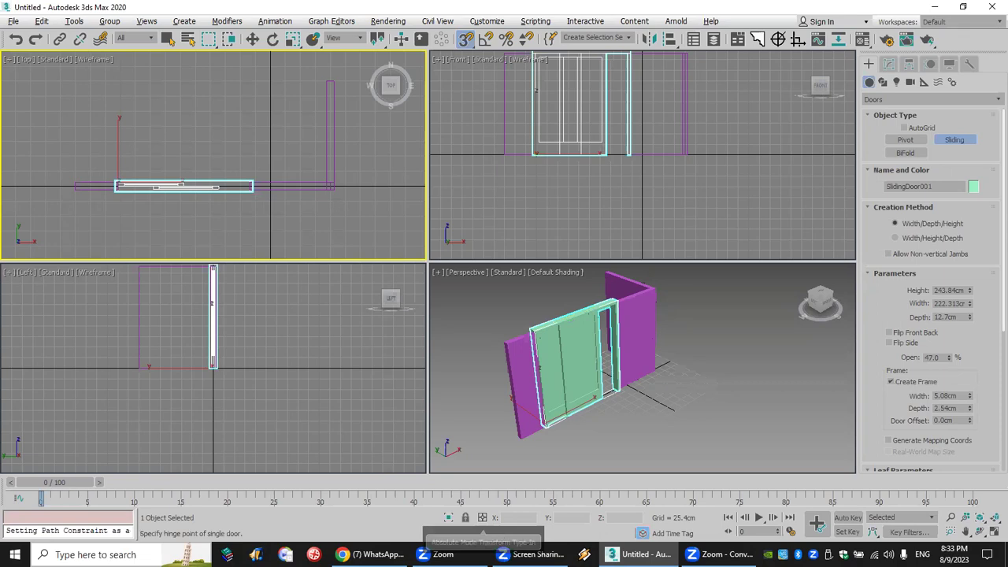
Step: Create a thin wall box about 716 cm wide, 9 cm deep and 304.8 cm high from the Top view
key("alt+Tab")
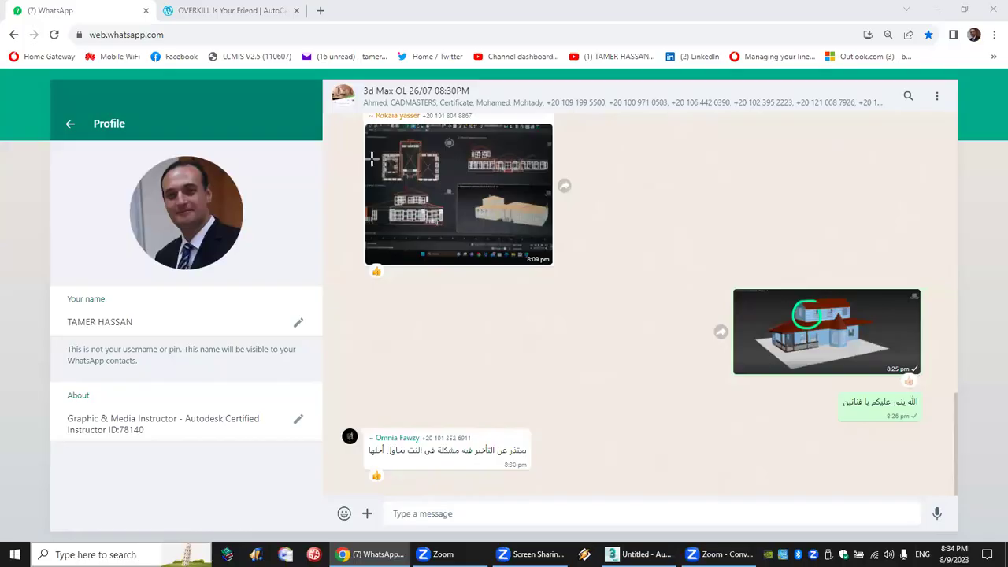
key("alt+Tab")
left_click_drag(368, 137, 367, 133)
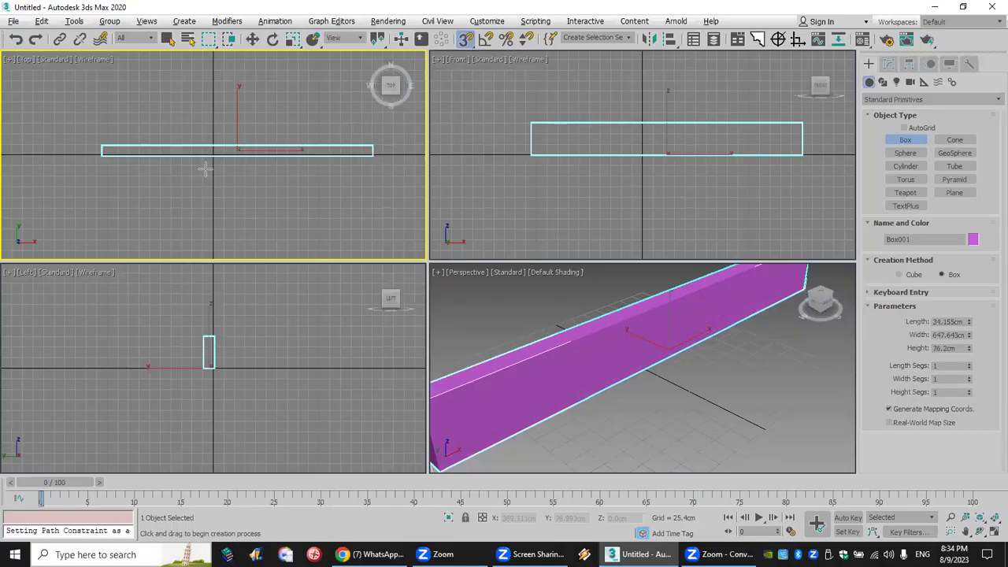
right_click(93, 153)
left_click_drag(375, 152, 75, 146)
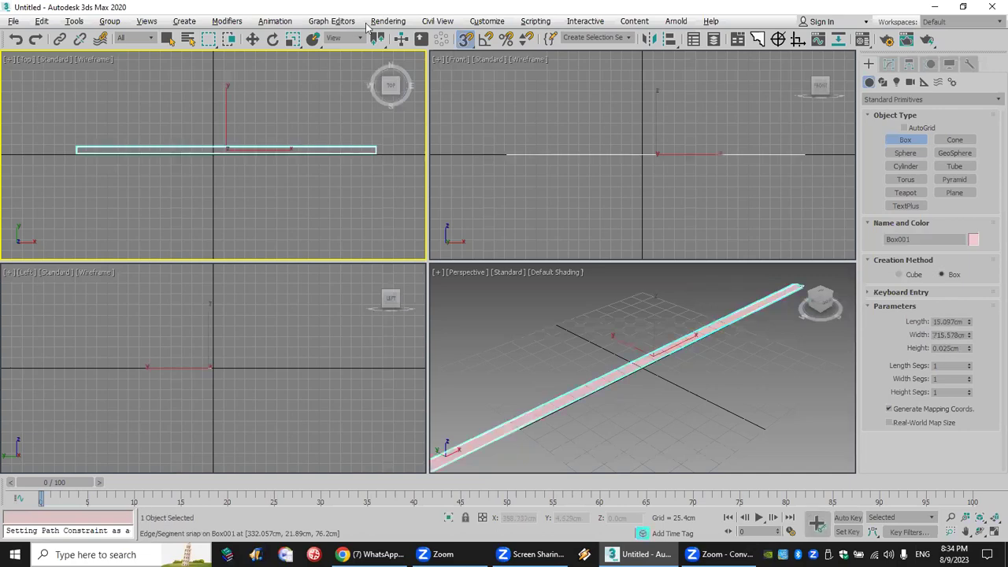
scroll(645, 214, "down", 2)
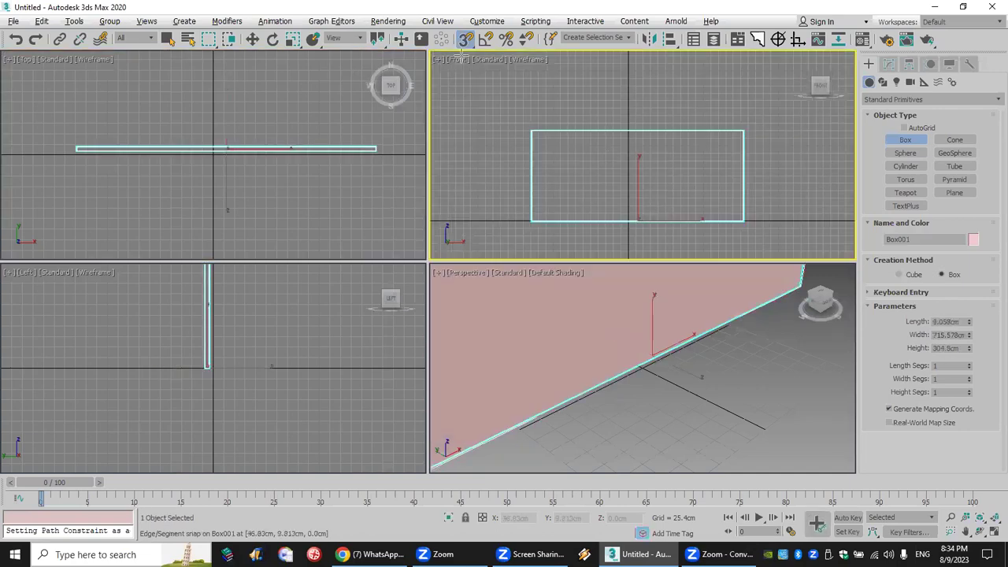
Step: Turn off snapping and create a box through the wall from the Front view, about 160 cm wide, 179 cm high and 36 cm deep
middle_click_drag(607, 153, 607, 145)
key("s")
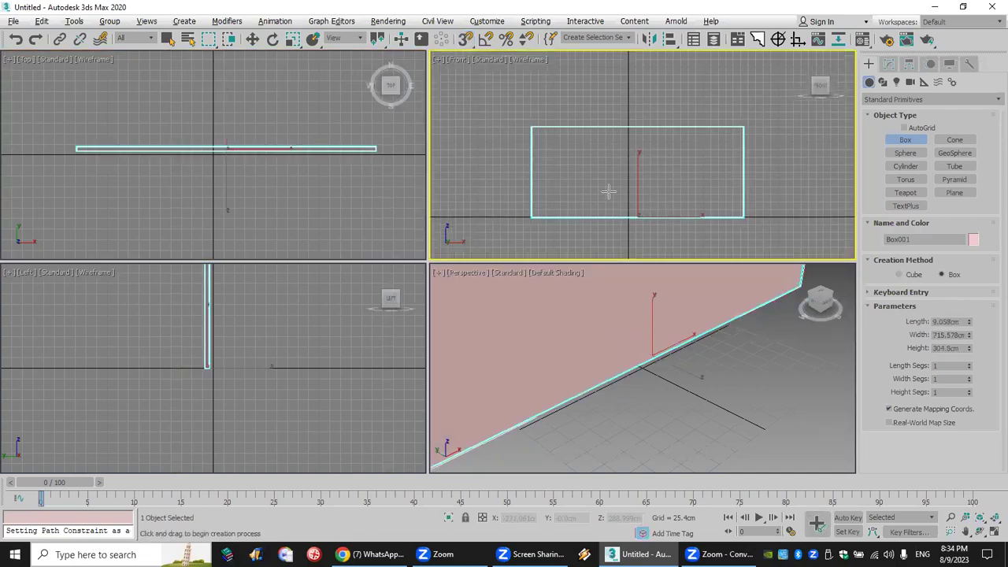
left_click_drag(561, 138, 609, 192)
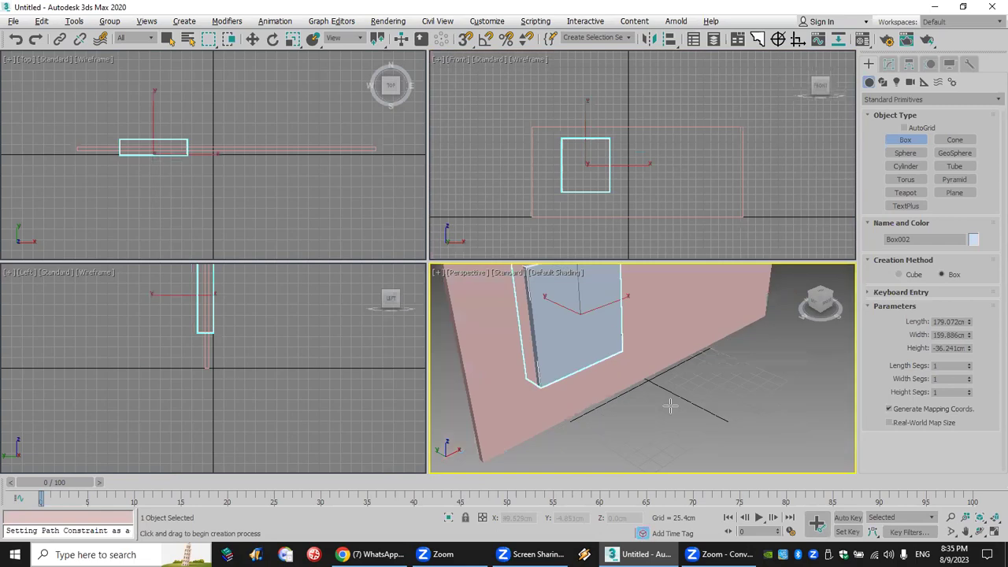
scroll(669, 405, "down", 2)
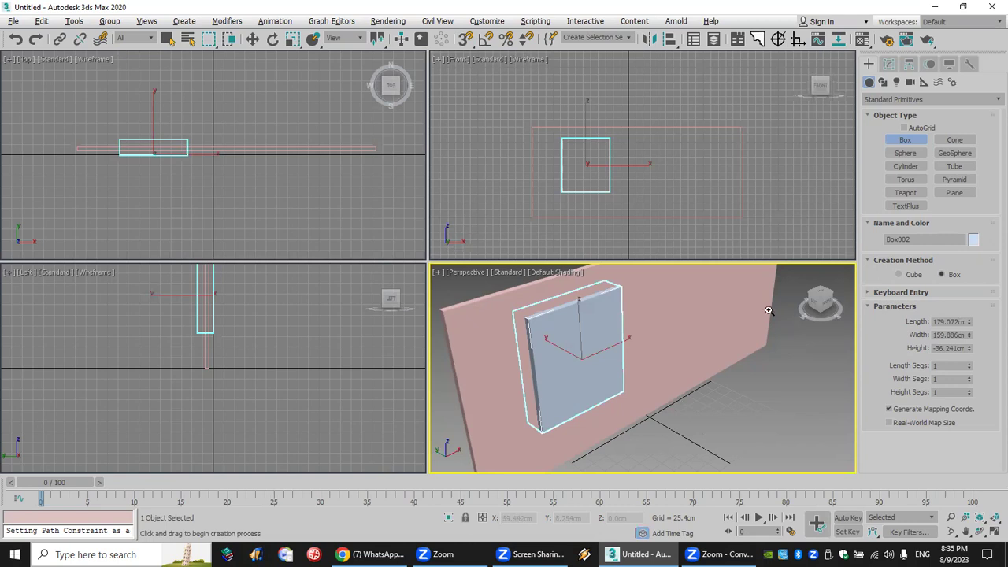
Step: Check the circled house picture in WhatsApp, return to 3ds Max, end box creation and start a new empty scene
key("alt+Tab")
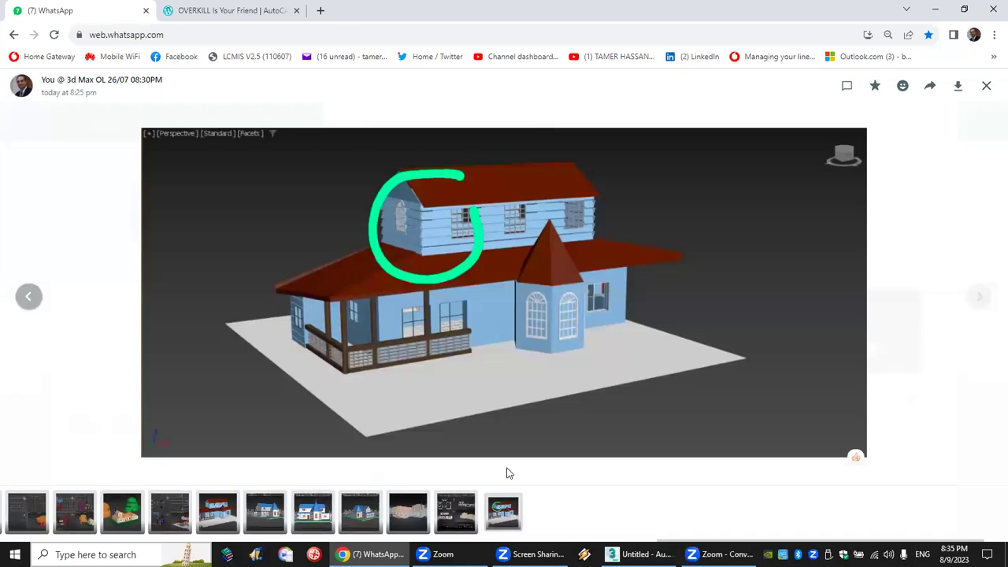
key("alt+Tab")
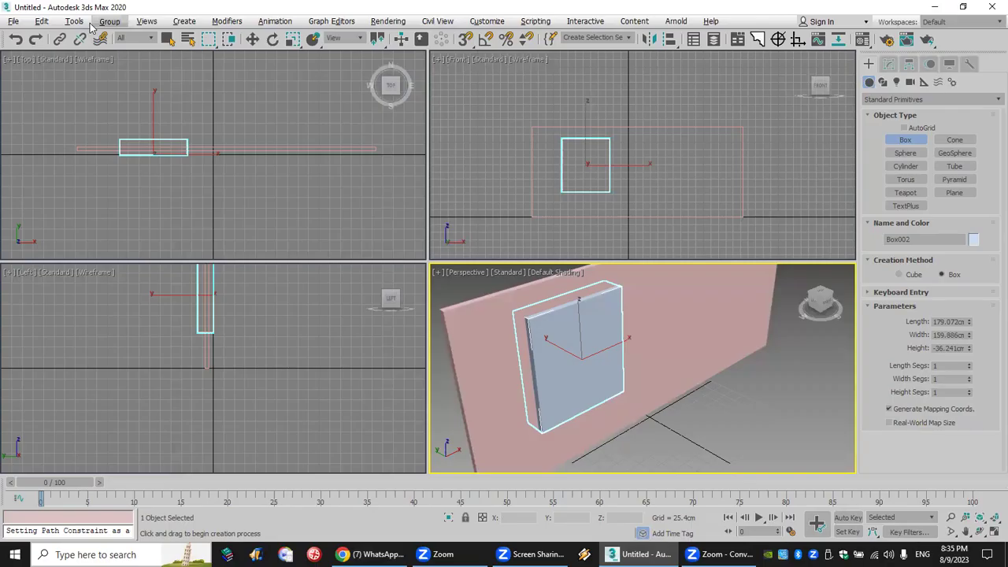
right_click(479, 299)
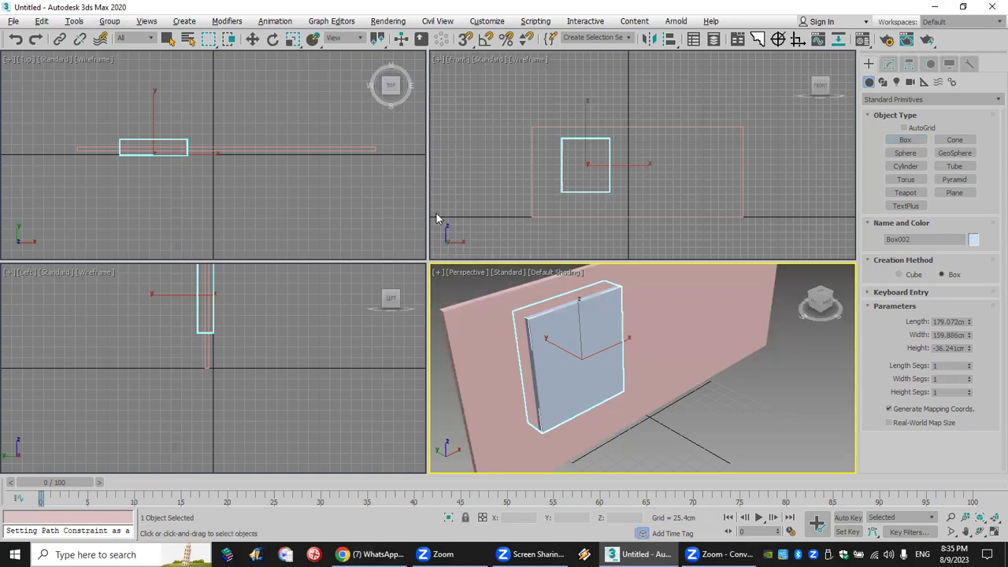
key("ctrl+n")
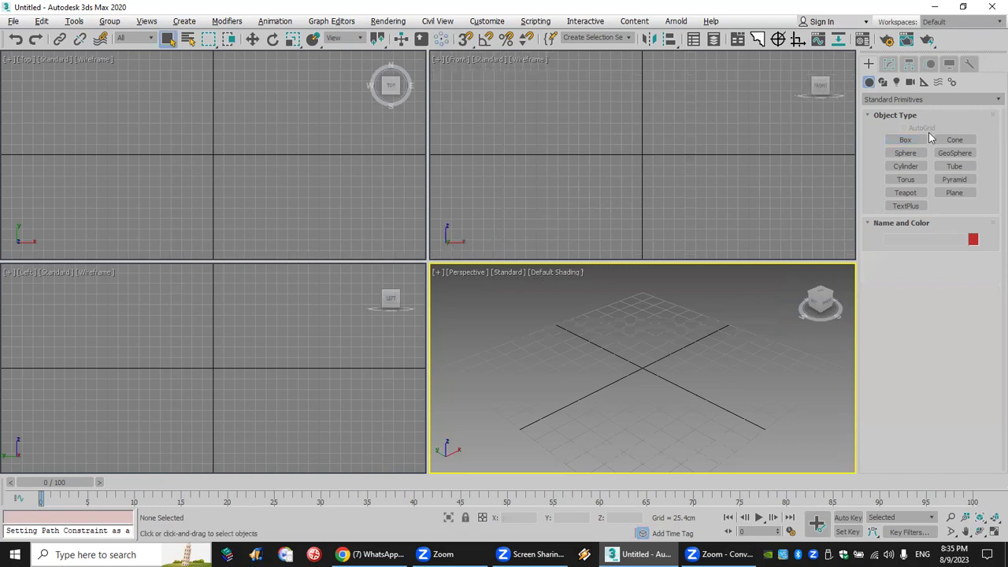
Step: Create a plank box in the Top view, about 780 cm wide, 26 cm deep and 3 cm high, and tilt it about its long axis
left_click(914, 146)
left_click(250, 163)
left_click_drag(67, 149, 392, 161)
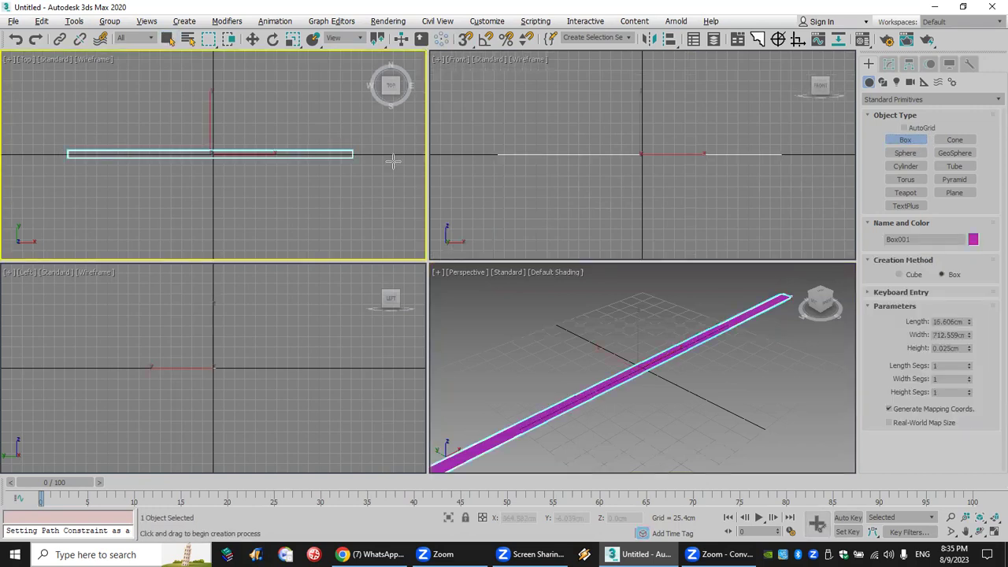
left_click(362, 112)
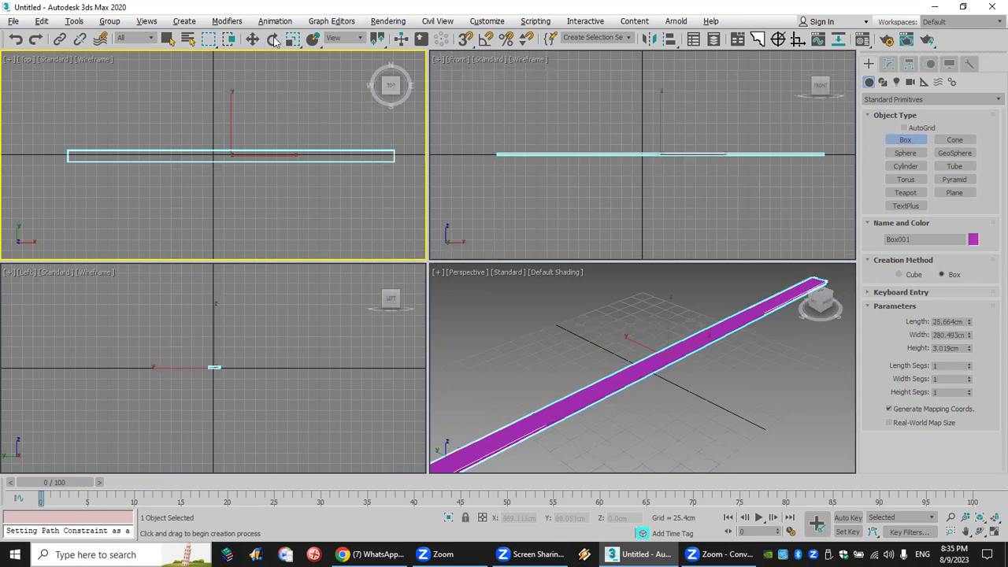
left_click(273, 40)
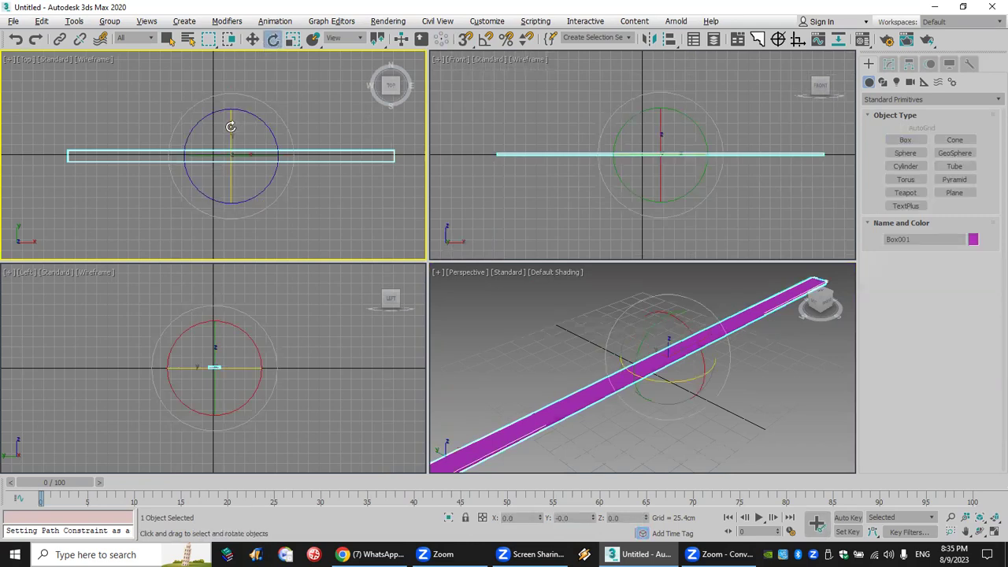
left_click_drag(232, 139, 237, 171)
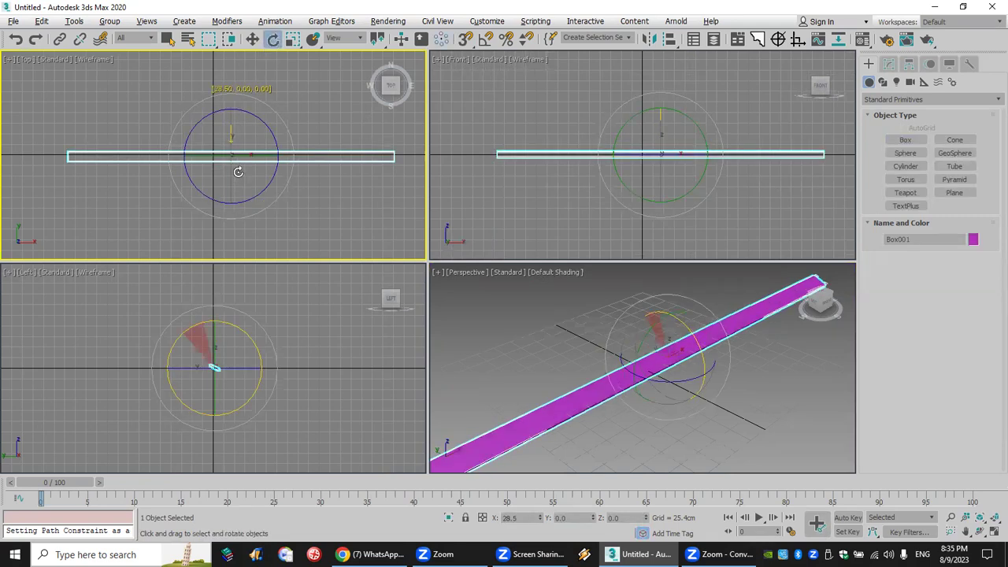
Step: Clone the tilted plank upward as 21 copies spaced about 21 cm apart to form a wall of overlapping boards
left_click(252, 39)
left_click_drag(664, 124, 649, 116)
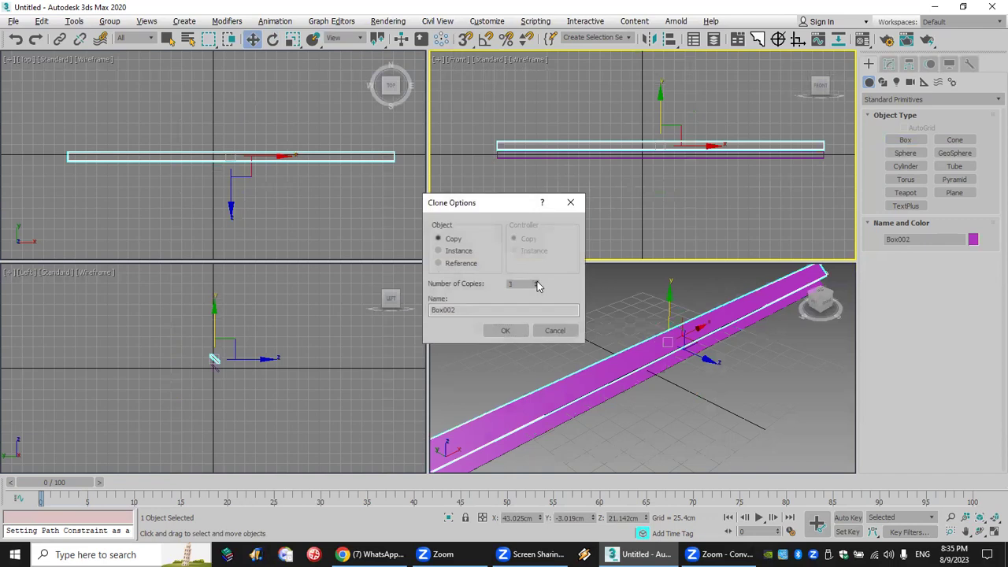
left_click(505, 330)
scroll(624, 215, "down", 3)
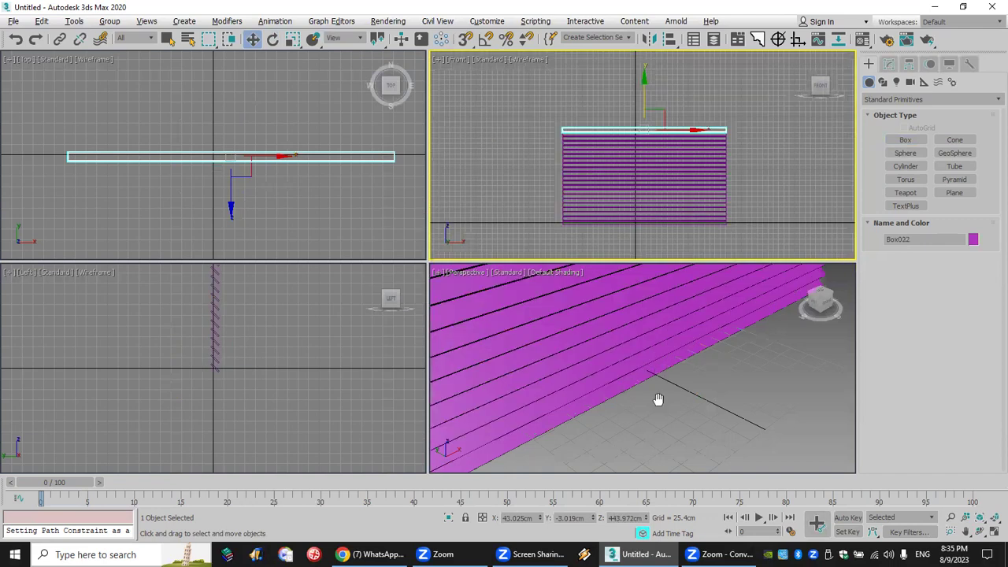
scroll(646, 421, "down", 4)
left_click_drag(641, 419, 654, 408)
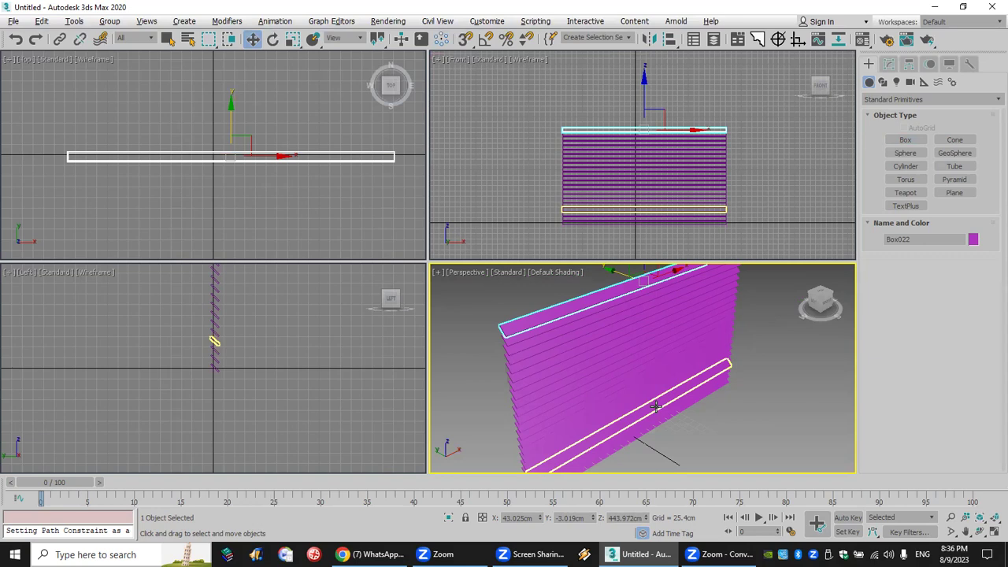
key("Delete")
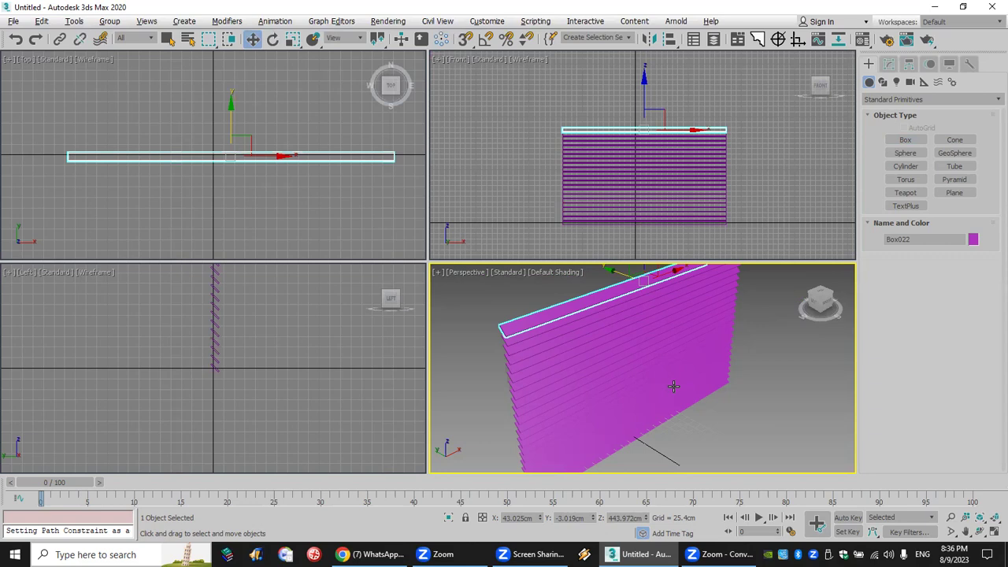
key("ctrl+z")
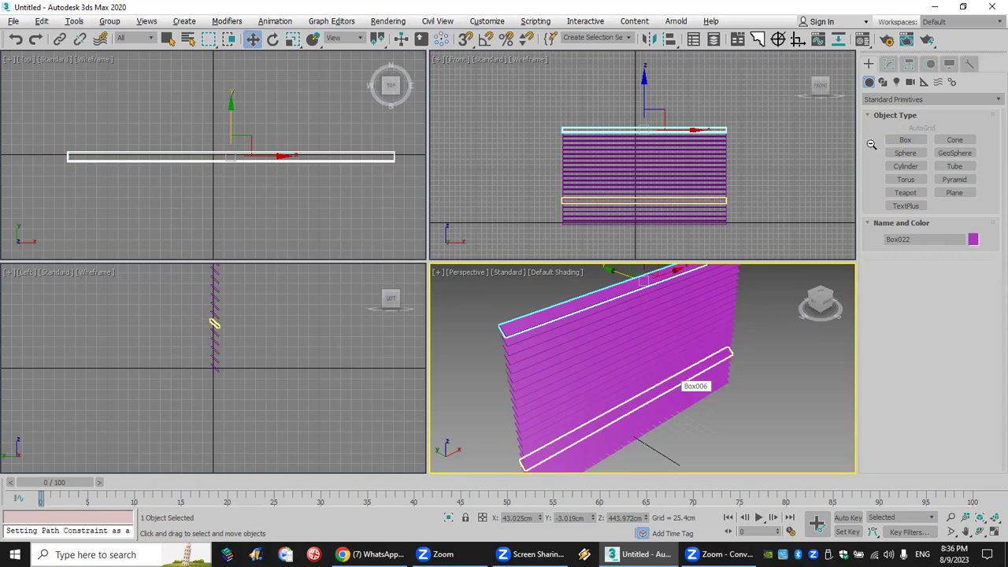
Step: Close the enlarged house picture in WhatsApp, return to 3ds Max and start a new scene without saving the plank wall
key("alt+Tab")
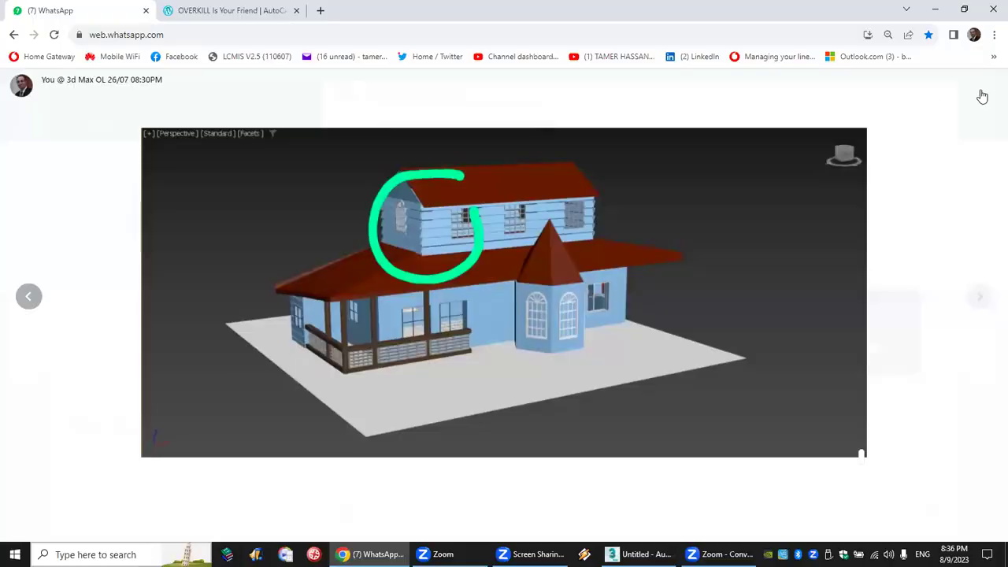
left_click(981, 96)
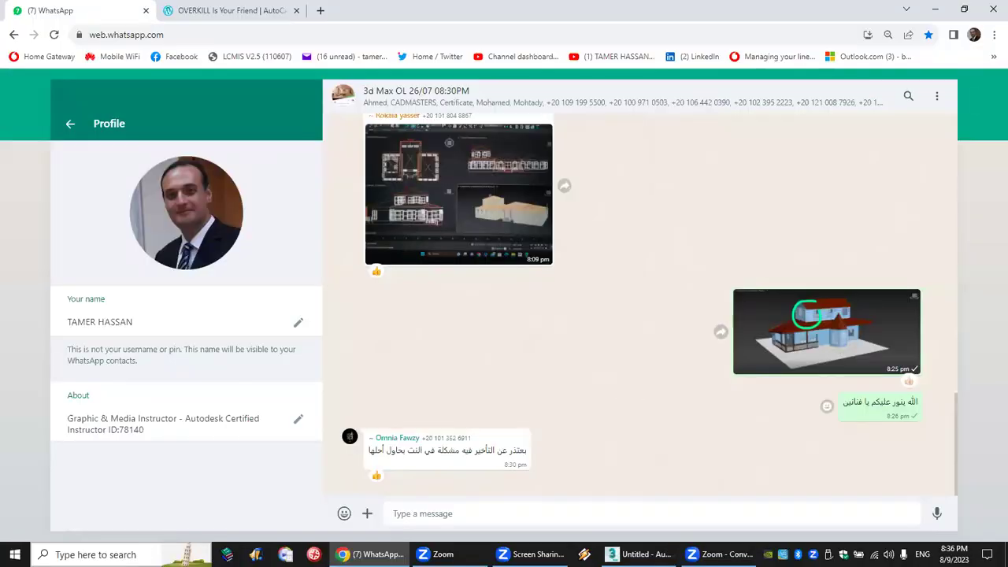
key("alt+Tab")
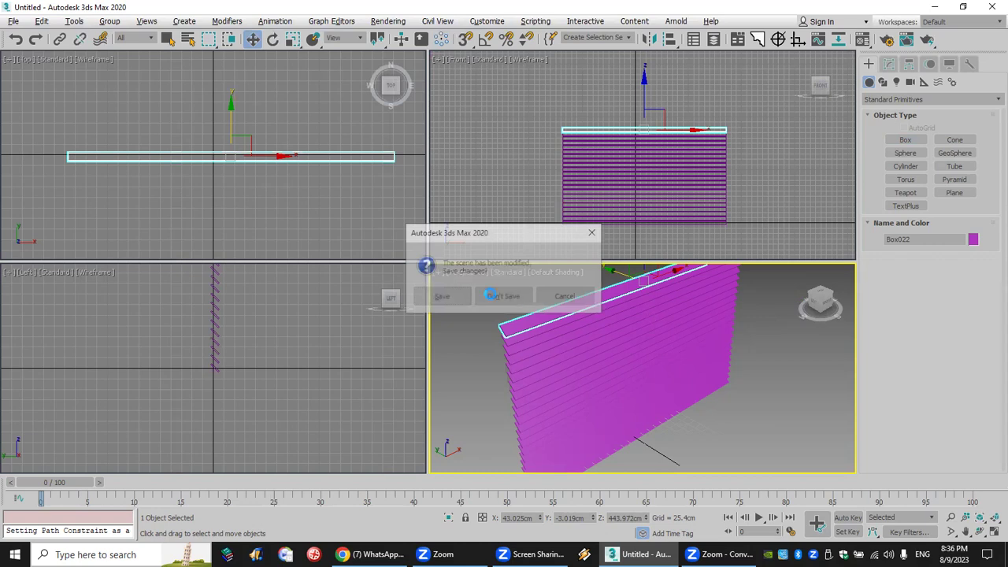
left_click(496, 293)
left_click(473, 300)
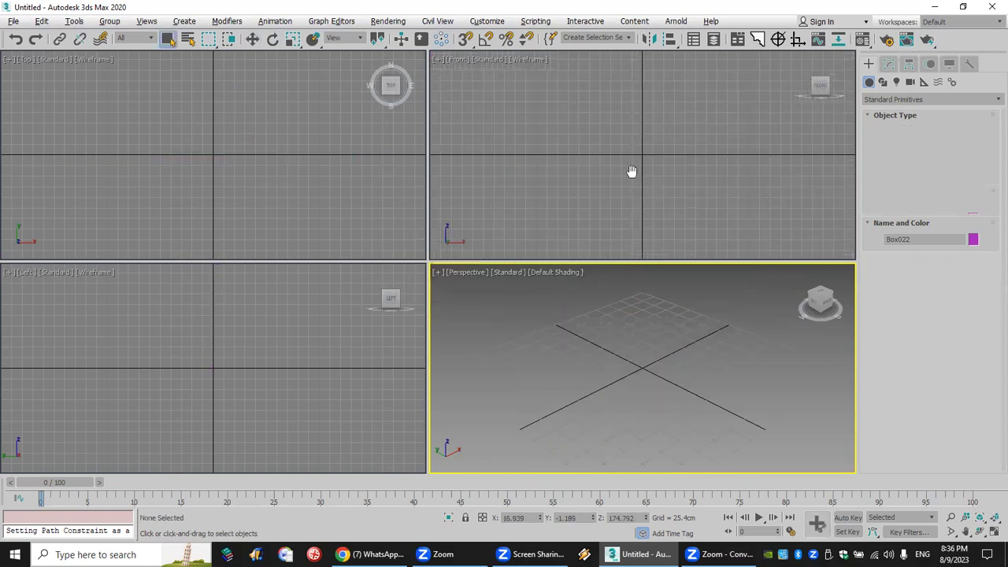
Step: Create a wall box in the maximized Front view, about 684 cm wide, 277 cm high and 24 cm thick
left_click(632, 177)
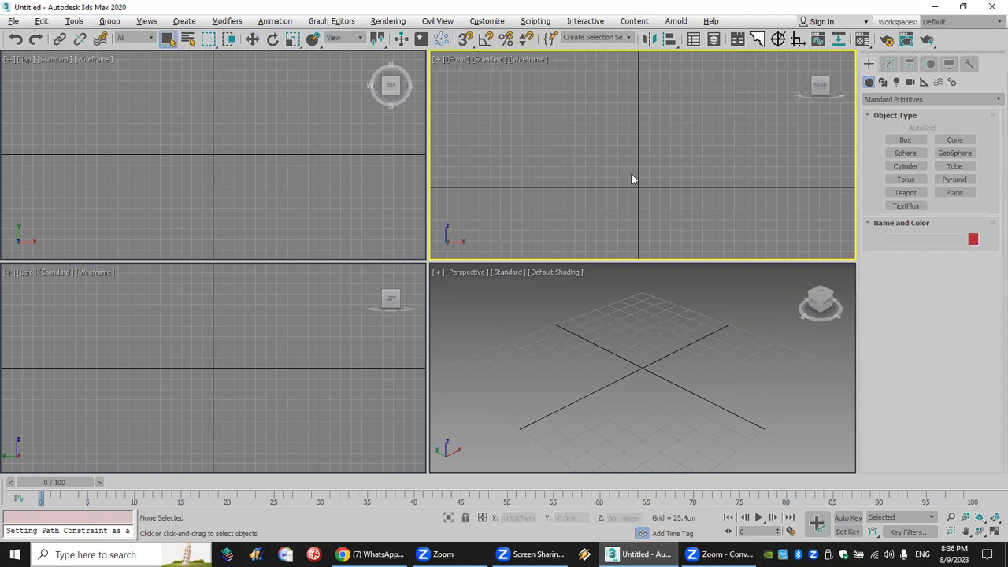
left_click(993, 532)
middle_click_drag(520, 216, 495, 243)
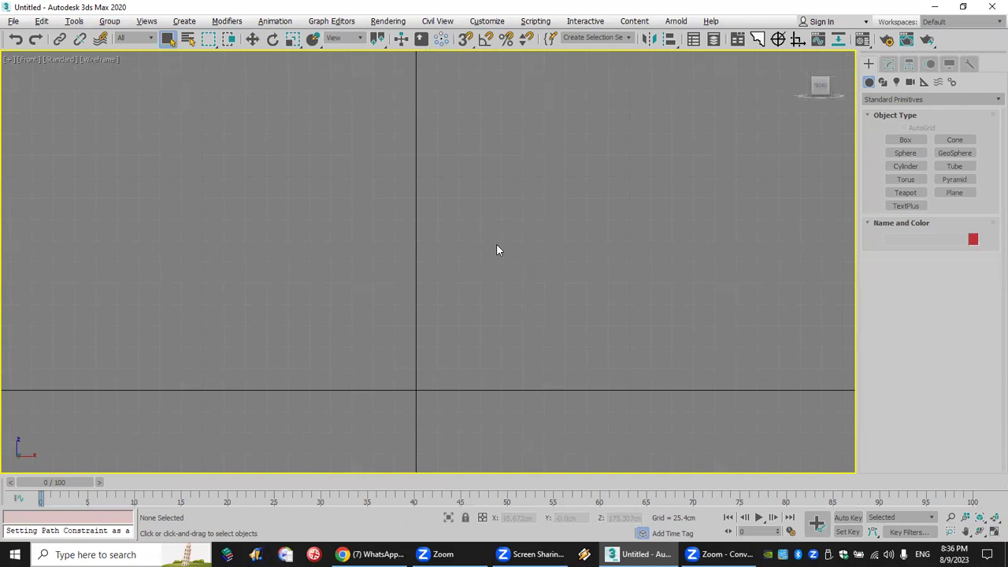
left_click(906, 141)
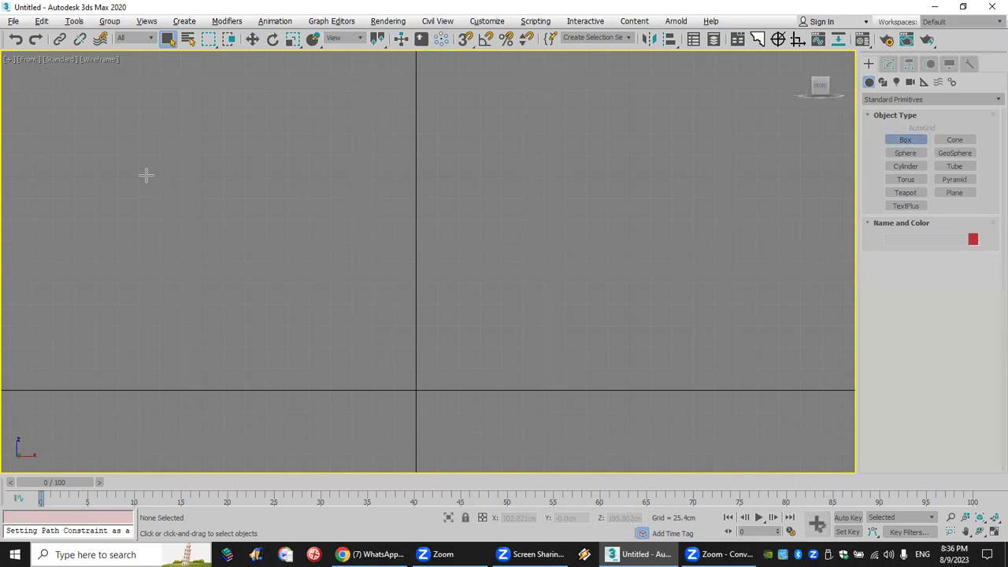
left_click_drag(153, 157, 727, 379)
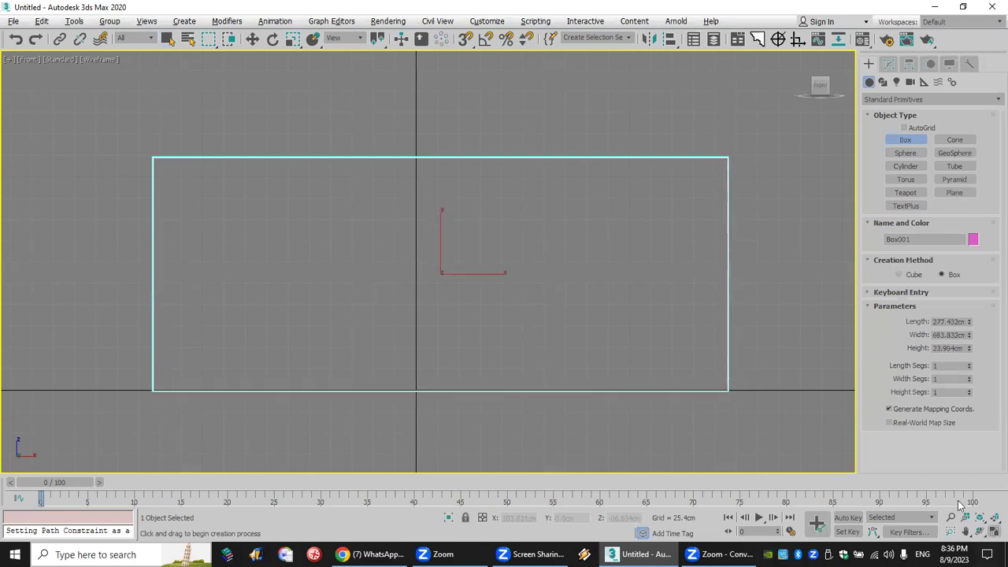
Step: Restore the four-view layout and reduce the wall box's thickness to about 10.6 cm
key("alt+w")
middle_click_drag(618, 380, 834, 368, "alt")
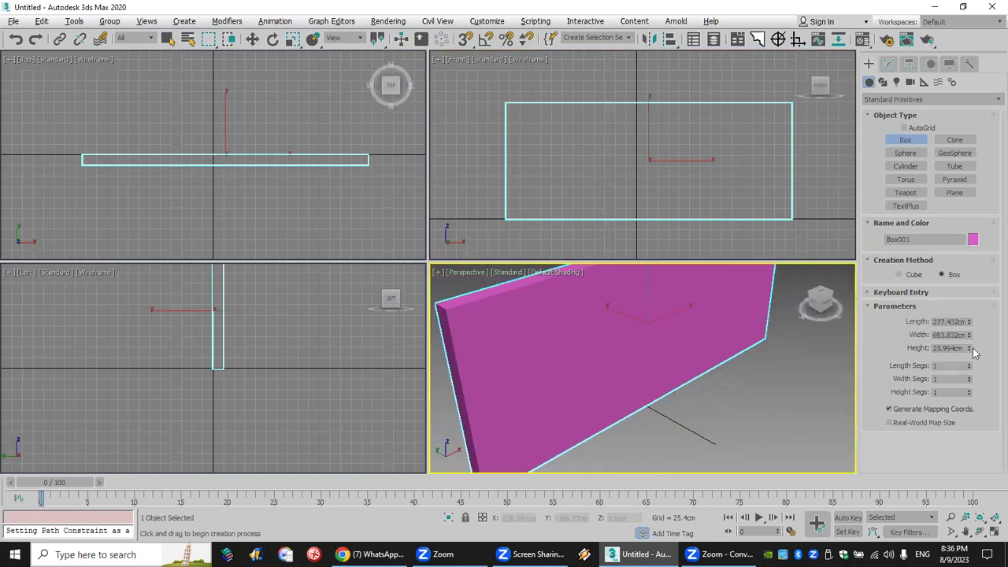
left_click_drag(968, 350, 967, 398)
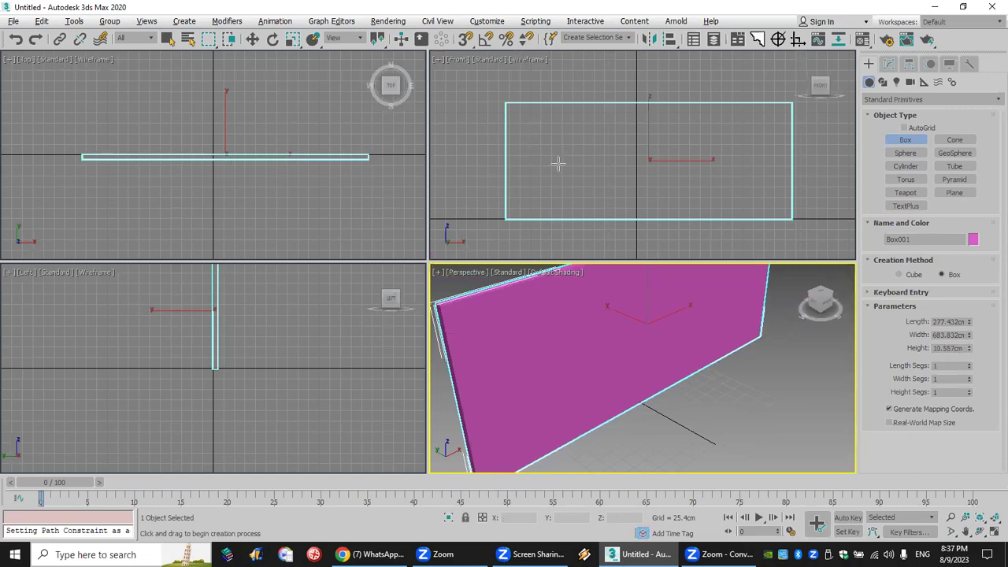
Step: Create an upright window-sized box across the wall in the Front view and clone it four times along the wall, about 150 cm apart
left_click_drag(532, 123, 572, 187)
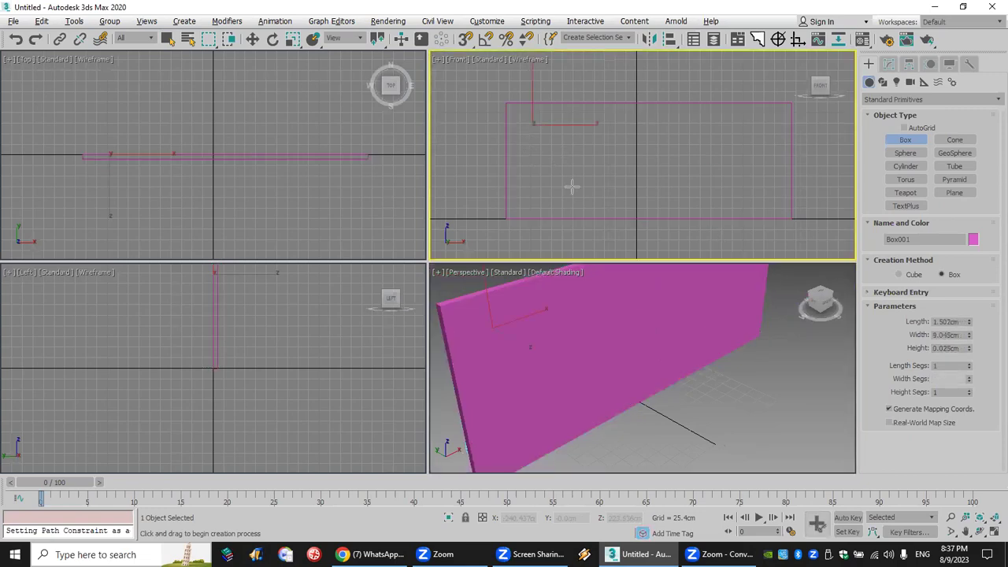
left_click(344, 88)
key("w")
left_click_drag(585, 155, 656, 158, "shift")
left_click(453, 251)
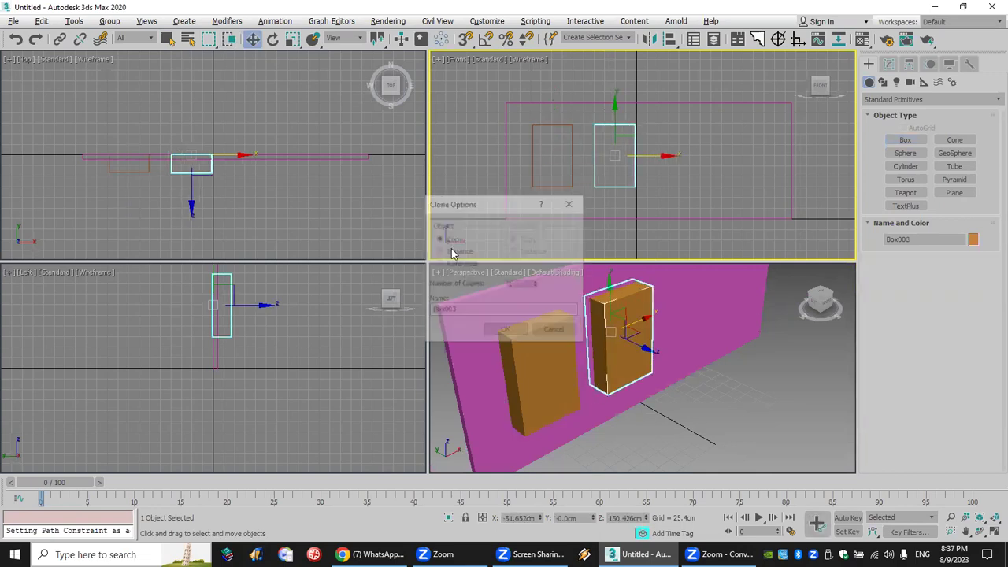
left_click(536, 282)
left_click(536, 282)
left_click(537, 282)
left_click(506, 329)
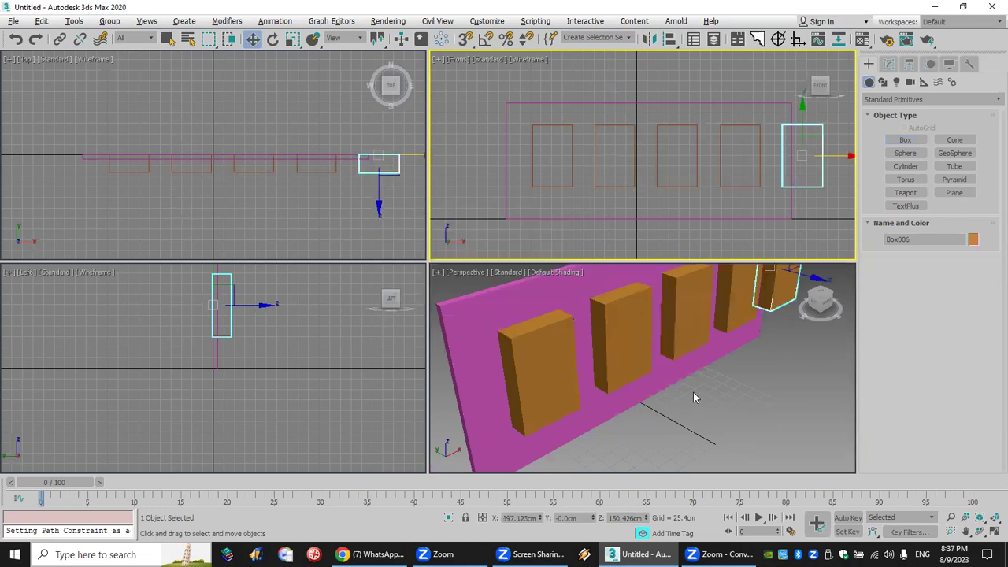
Step: Subtract the five window boxes from the wall with ProBoolean, keeping the last box at the wall's end in the scene
scroll(559, 397, "down", 4)
left_click(557, 399)
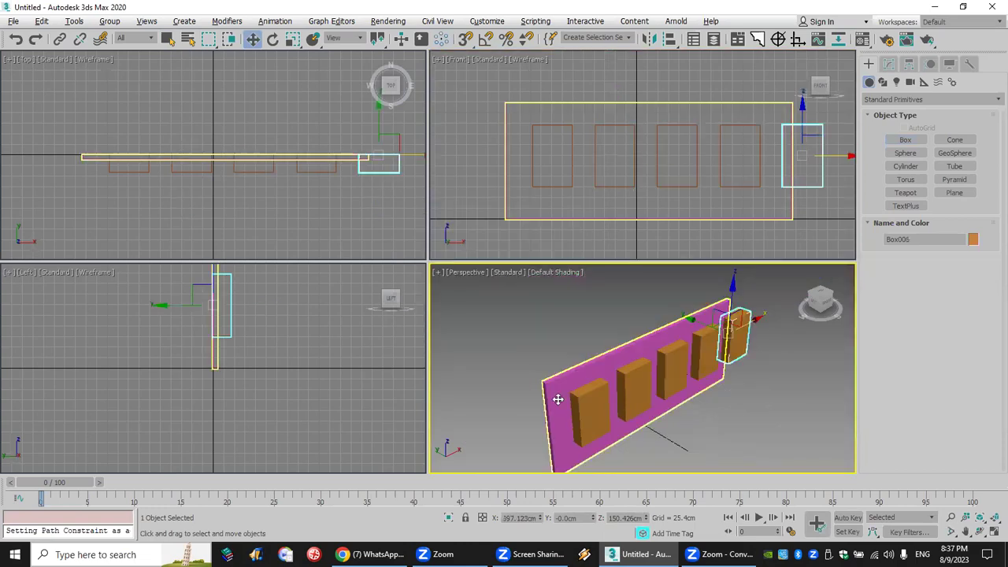
left_click(557, 399)
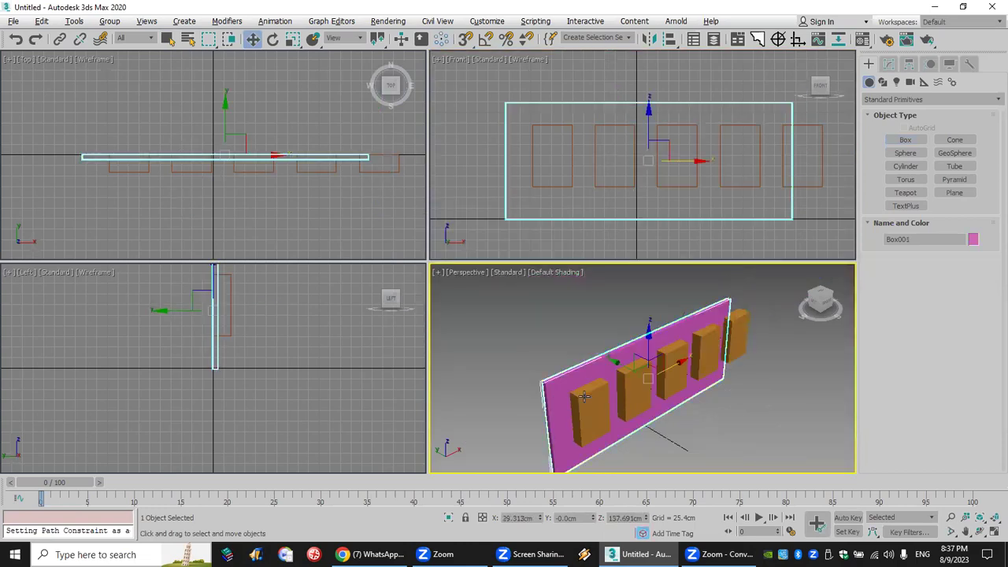
left_click(906, 99)
left_click(914, 135)
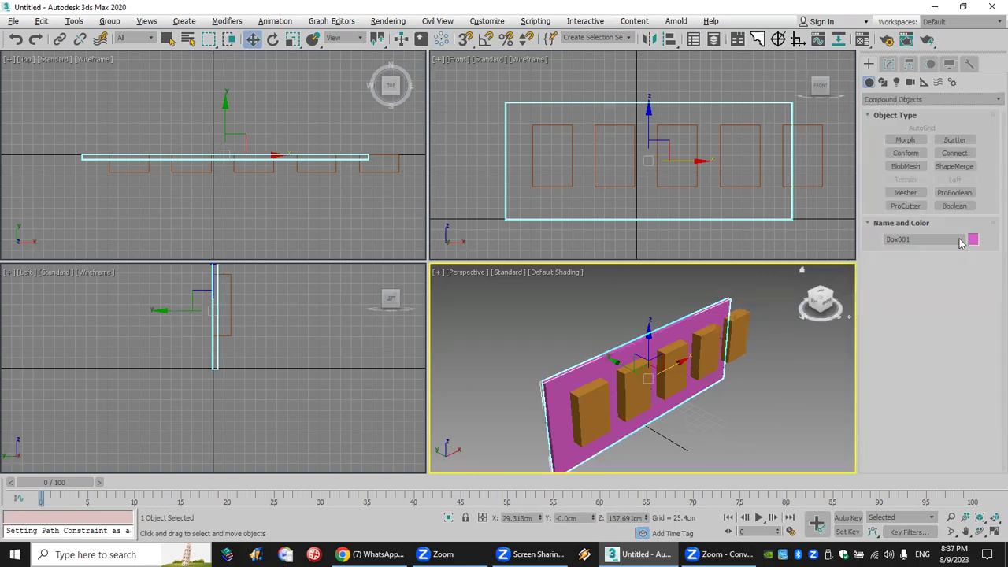
left_click(953, 205)
left_click(917, 274)
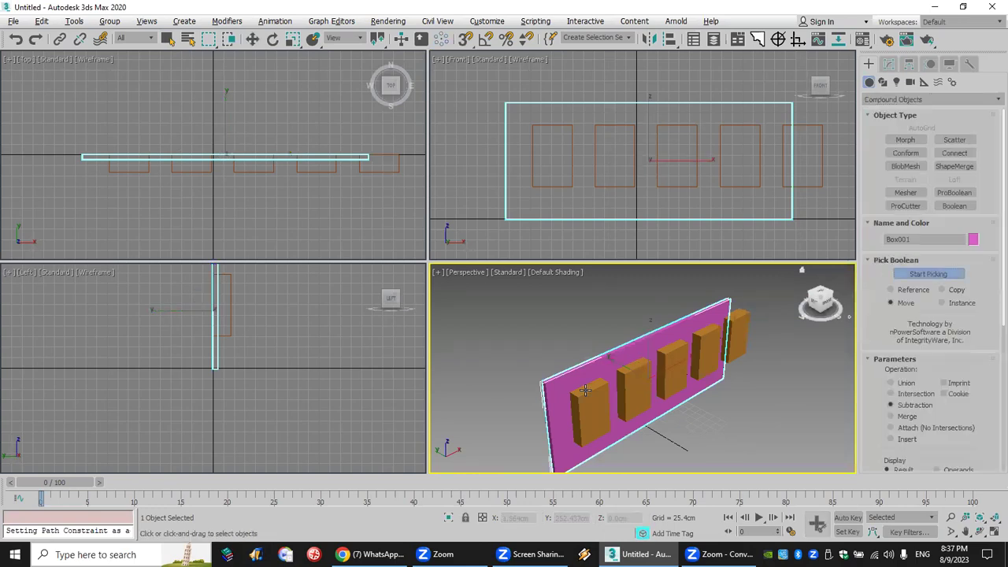
left_click(636, 387)
left_click(668, 370)
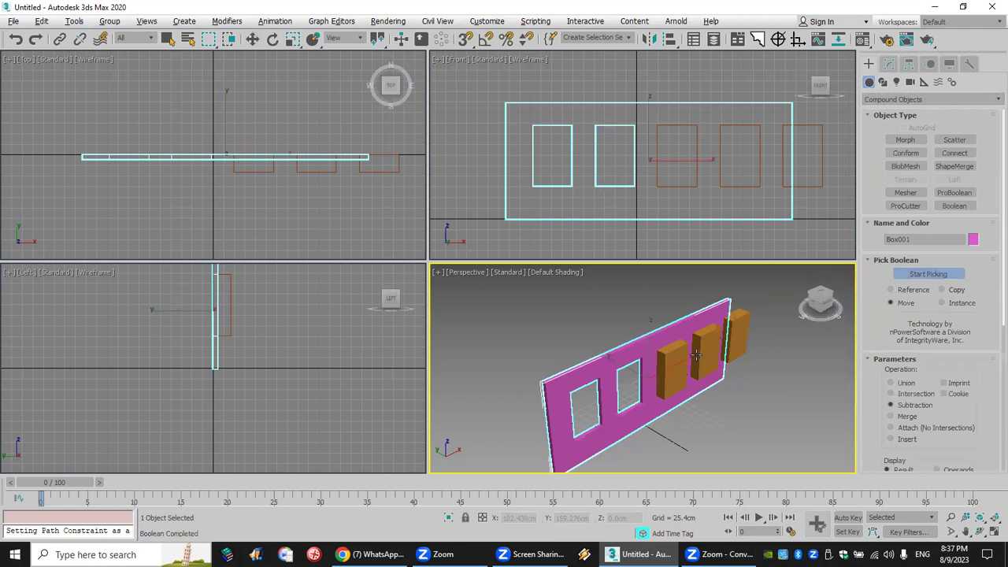
left_click(741, 330)
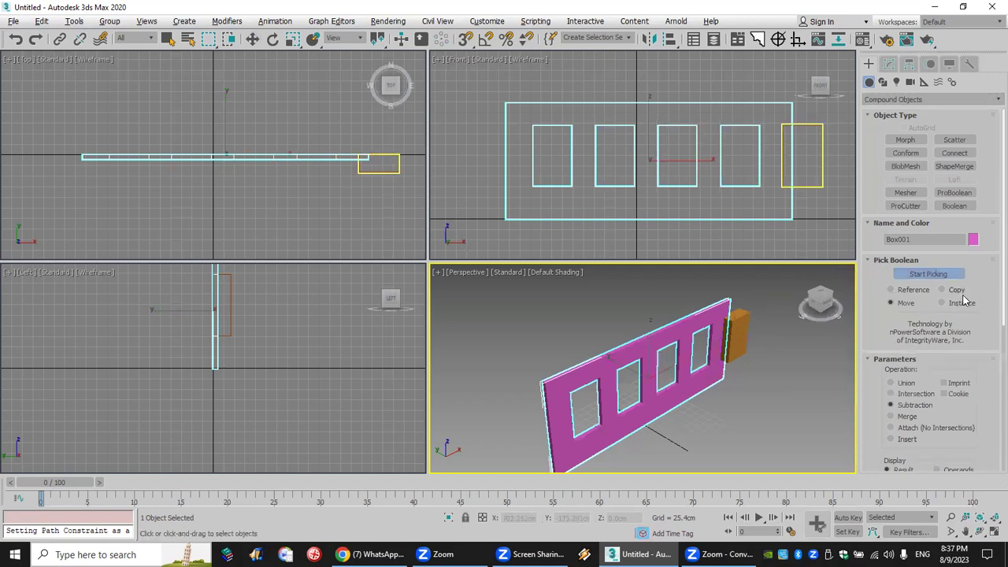
key("w")
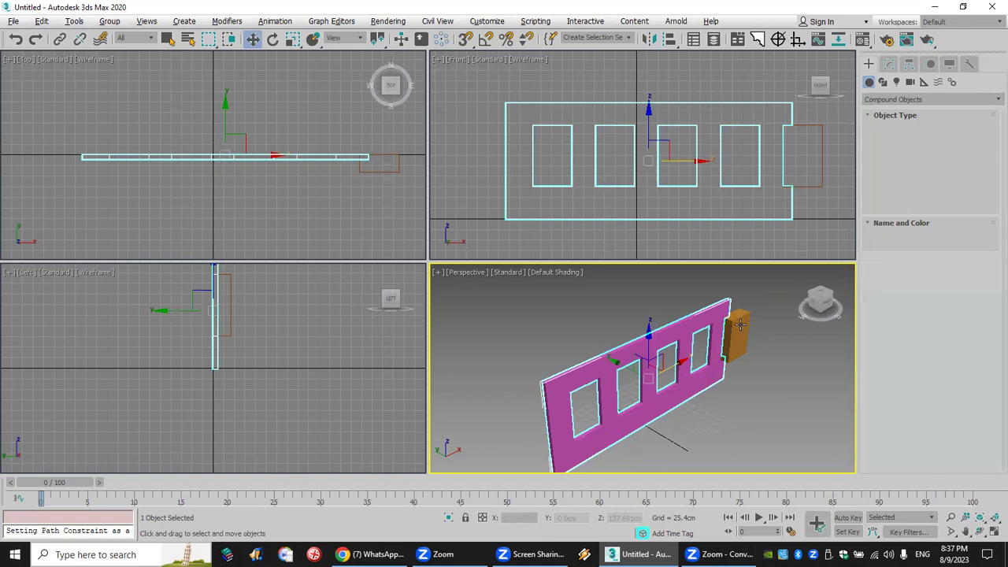
Step: Set the height of the remaining box at the wall's end to 0 cm and dismiss the Boolean errors
left_click(740, 324)
left_click(886, 64)
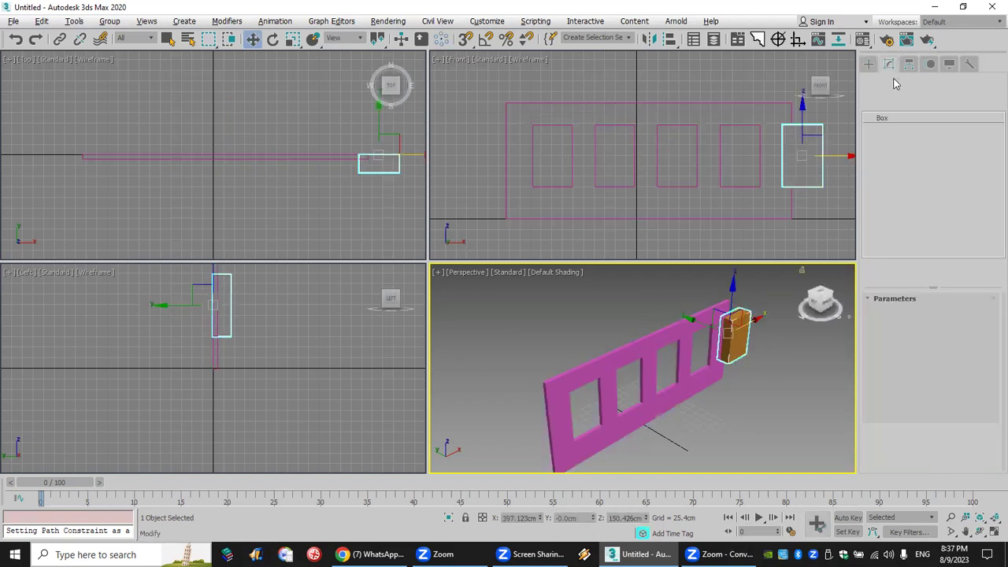
double_click(948, 340)
type("0")
key("Return")
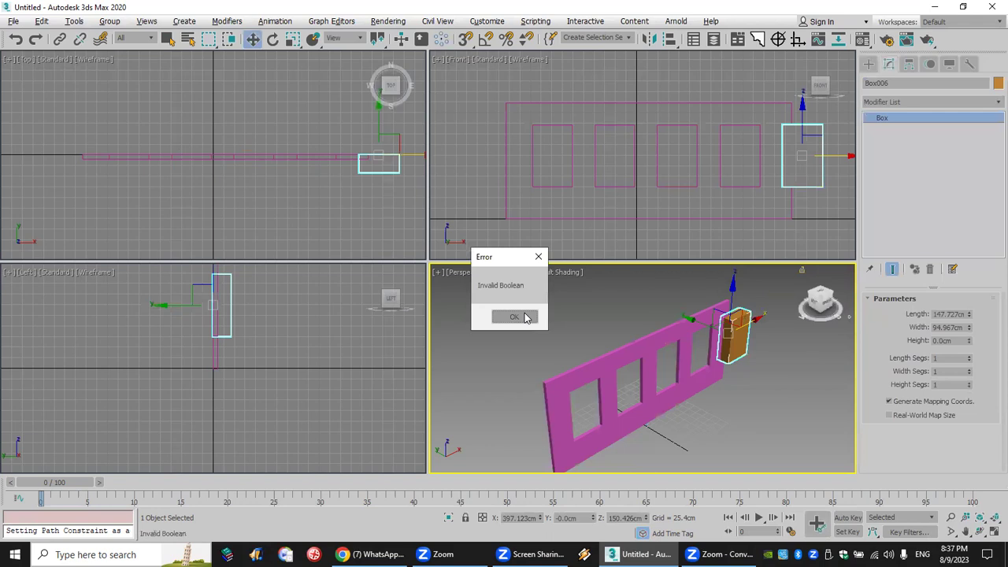
left_click(516, 316)
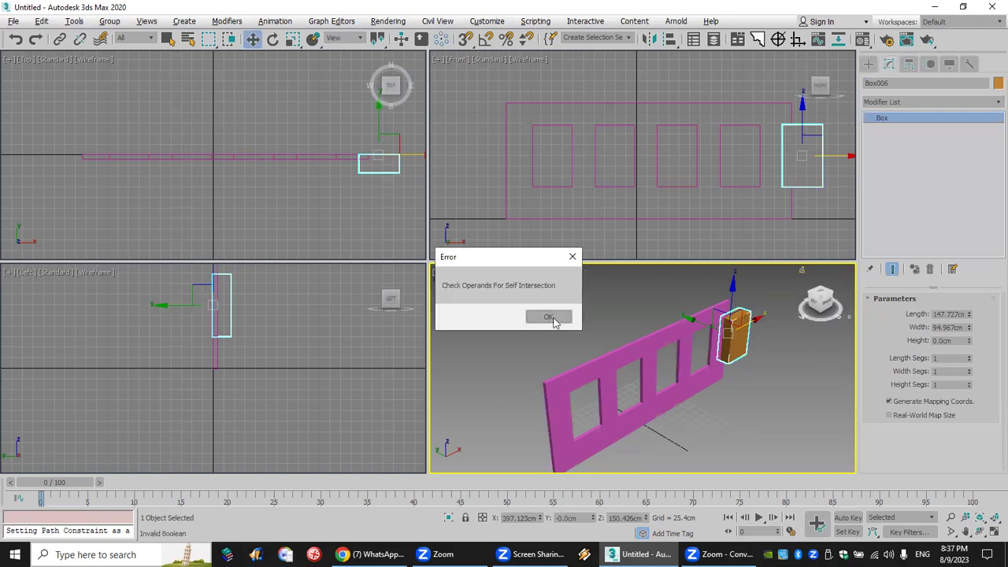
left_click(551, 318)
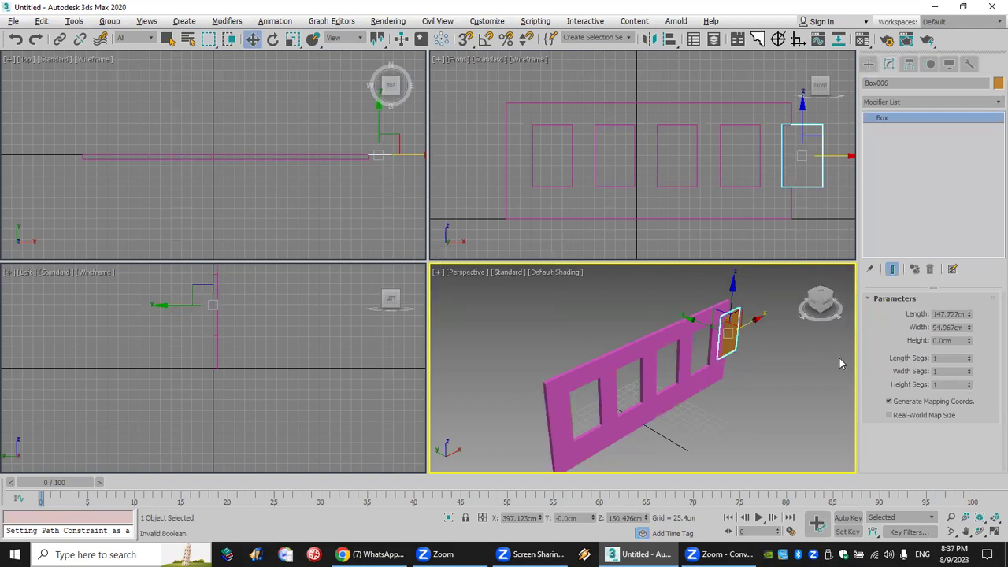
Step: Apply a Lattice modifier to the flattened box at the wall's end
left_click(934, 101)
key("l")
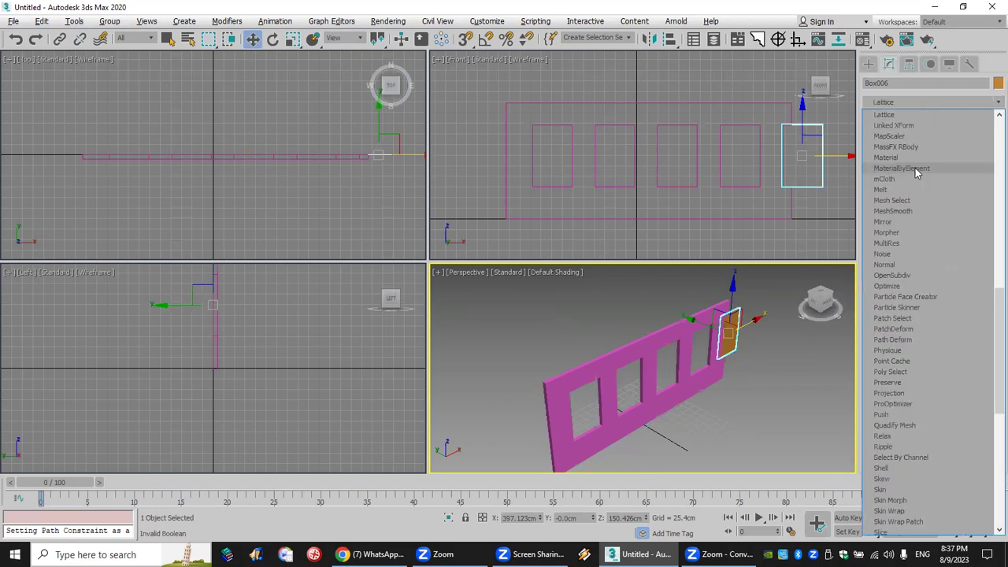
left_click(916, 115)
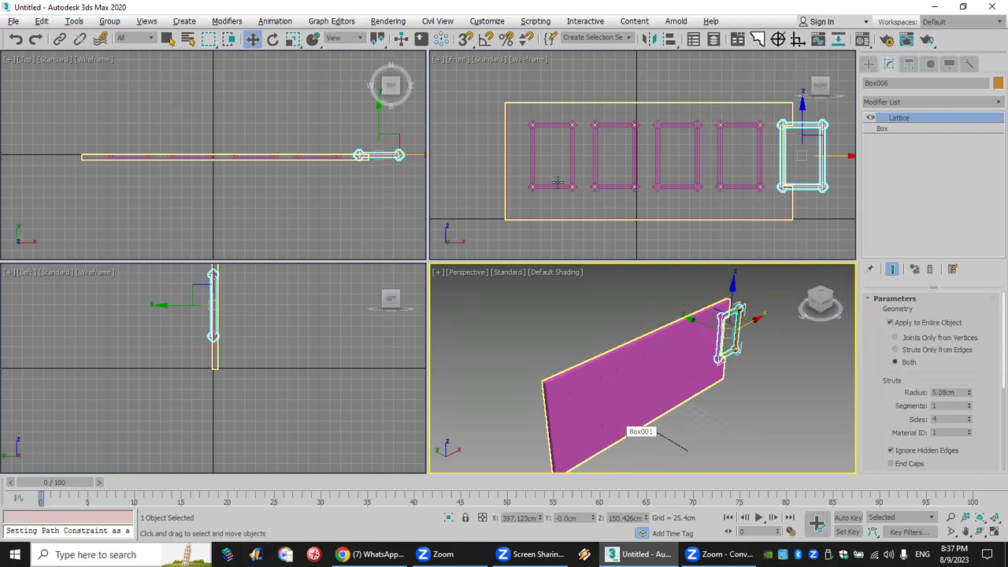
Step: Replace the window wall scene with a new empty scene
left_click(14, 21)
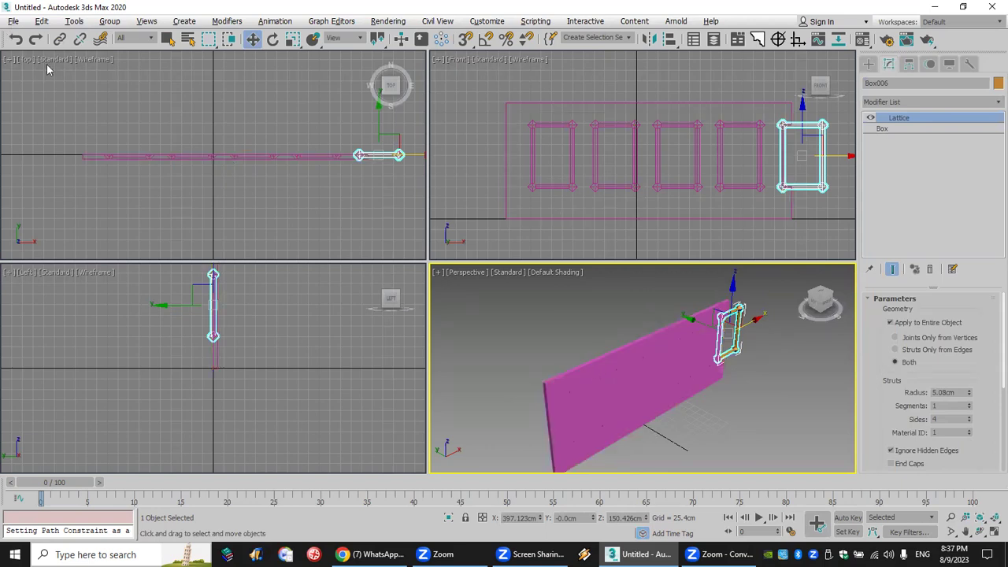
left_click(55, 59)
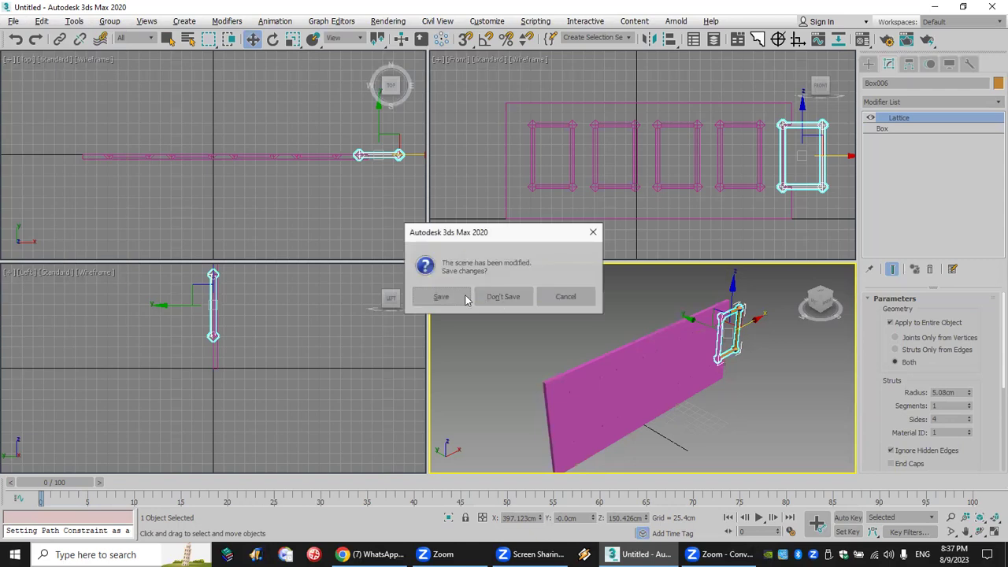
left_click(465, 298)
left_click(465, 297)
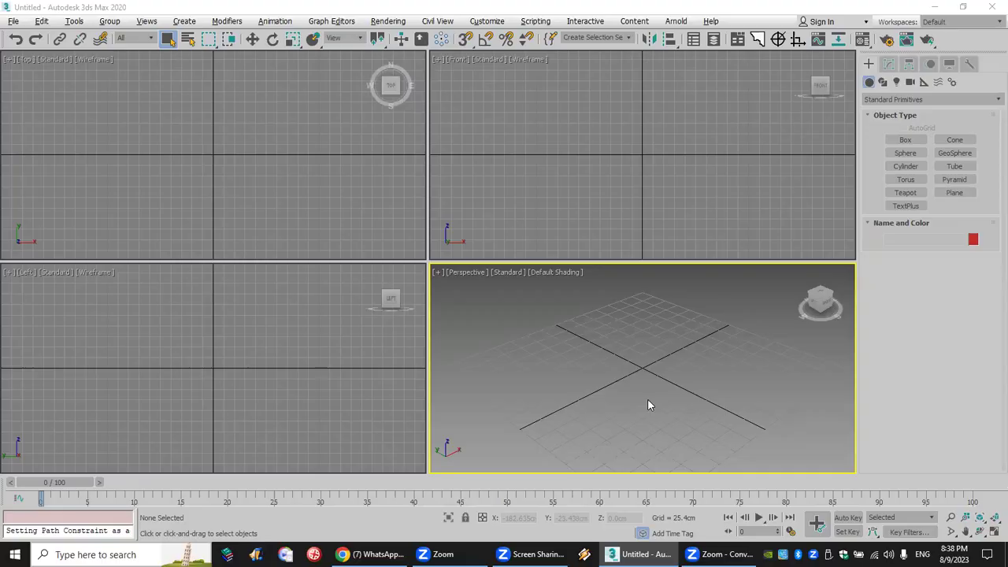
Step: Switch to WhatsApp in the browser, open the latest house picture in the group chat and examine the marked gap in the plank walls up close
key("alt+Tab")
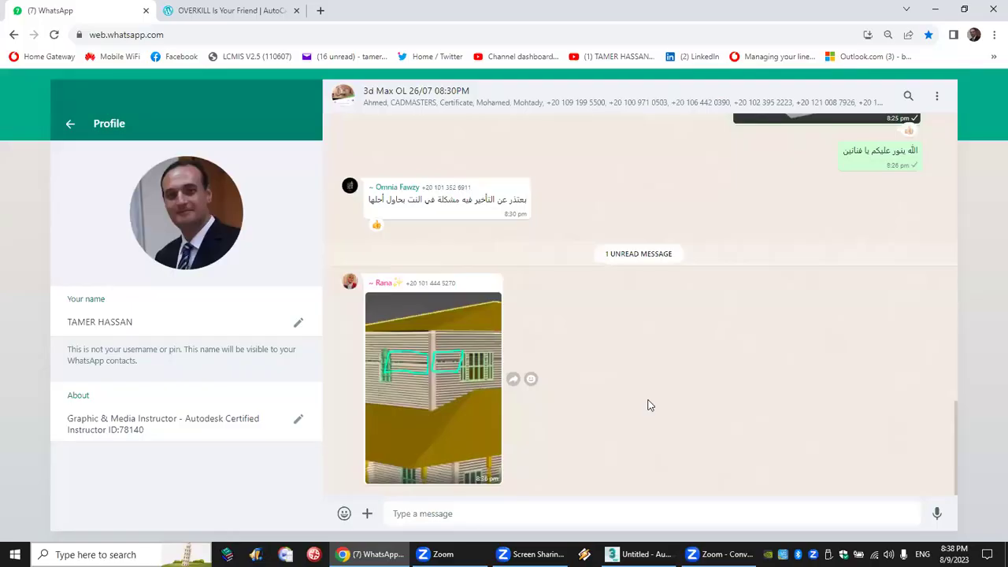
scroll(535, 390, "down", 1)
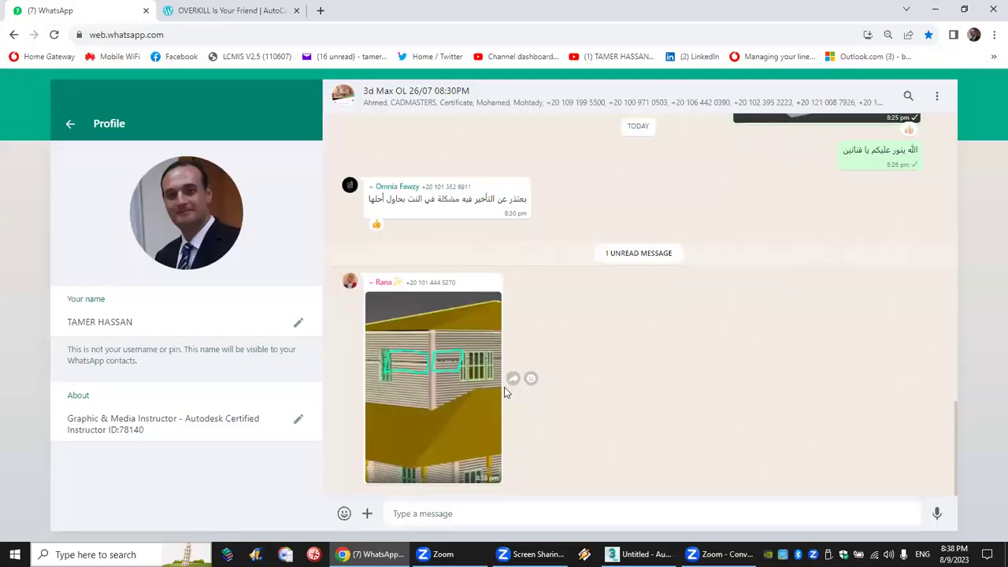
left_click(437, 299)
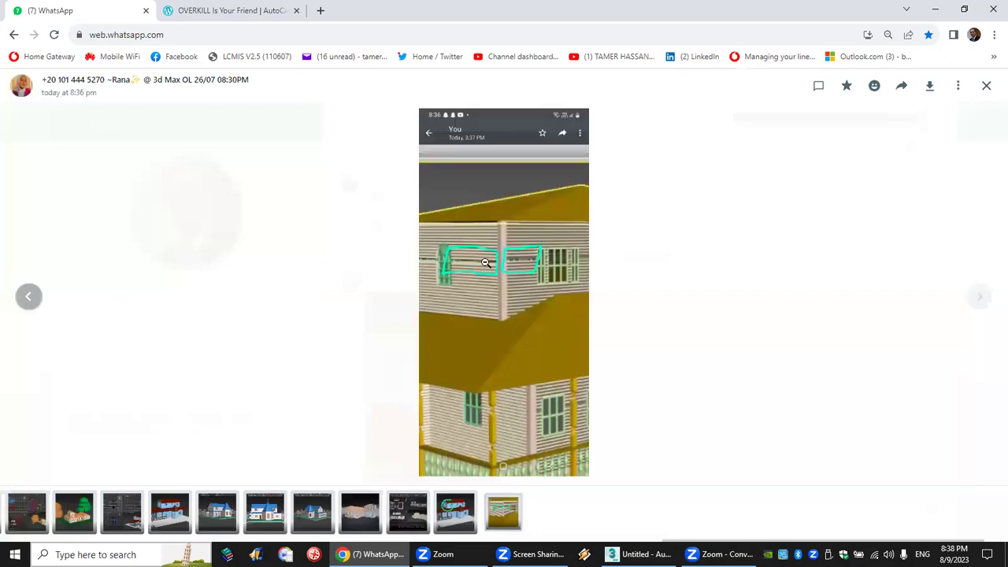
left_click(485, 262)
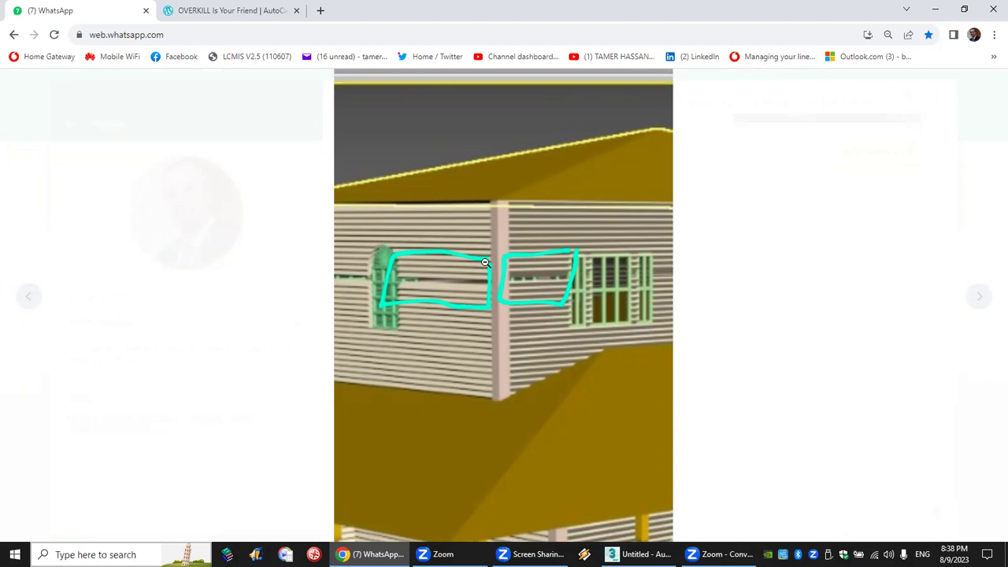
left_click(485, 262)
left_click(485, 262)
left_click(485, 262)
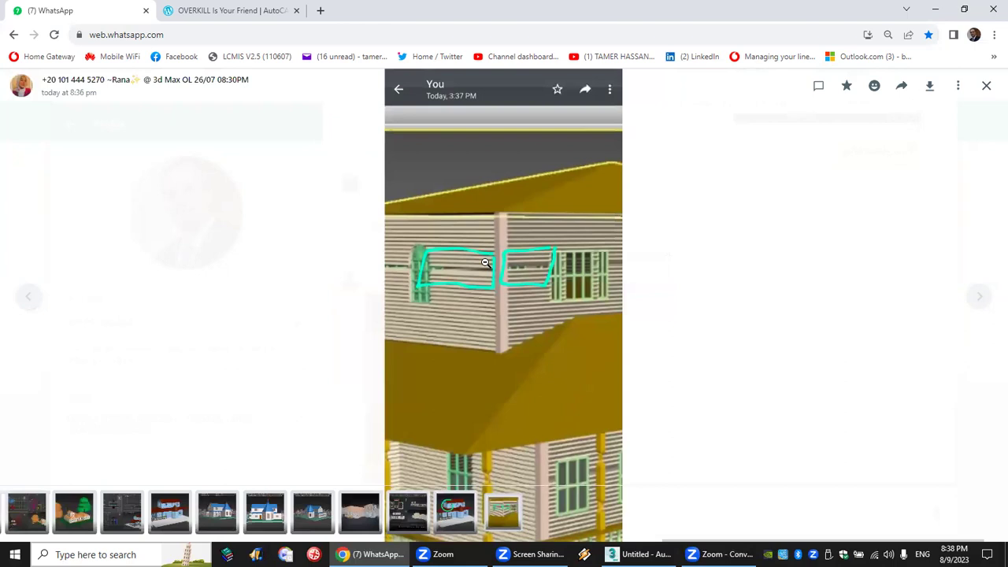
left_click(485, 263)
left_click(485, 262)
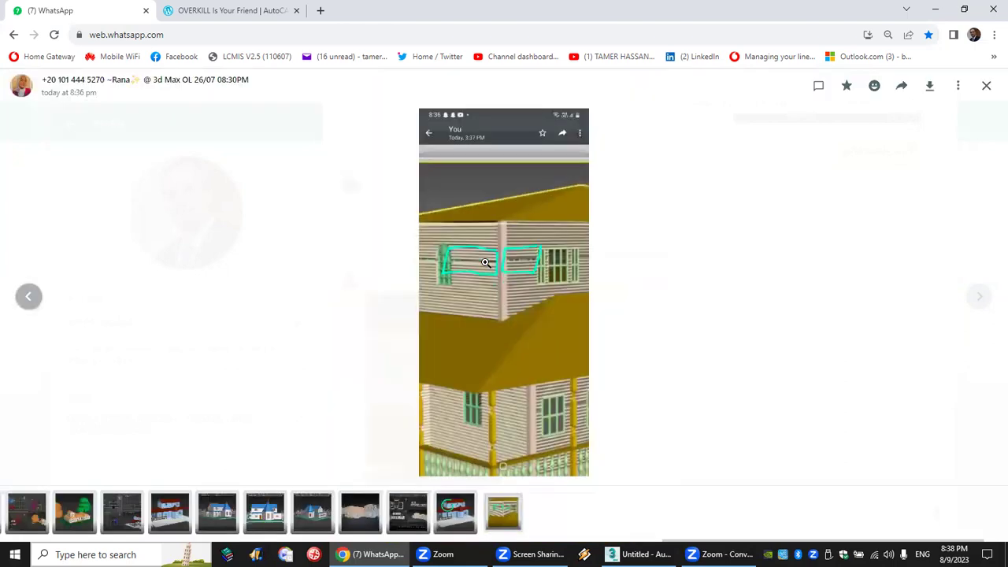
left_click(556, 284)
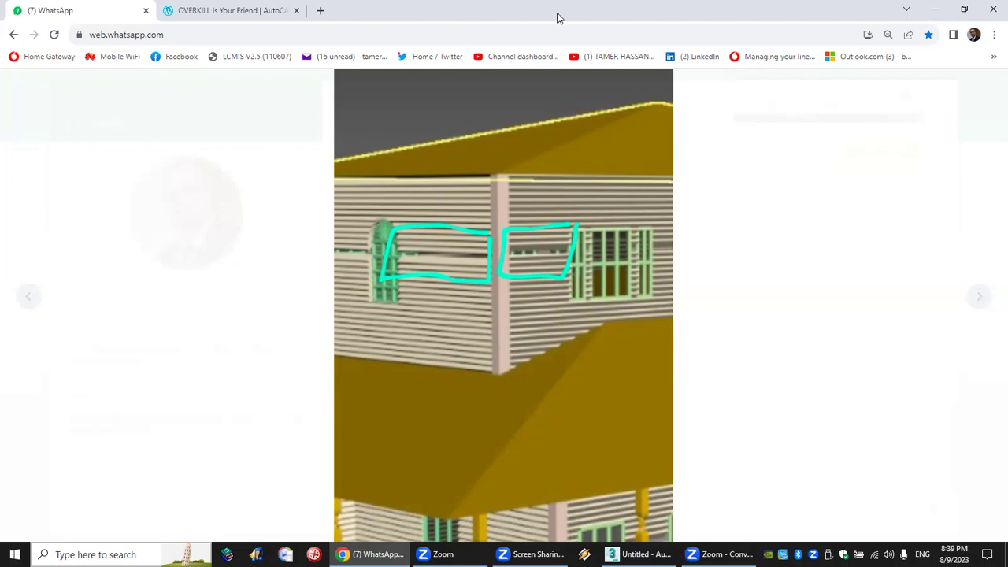
left_click(696, 431)
left_click(696, 431)
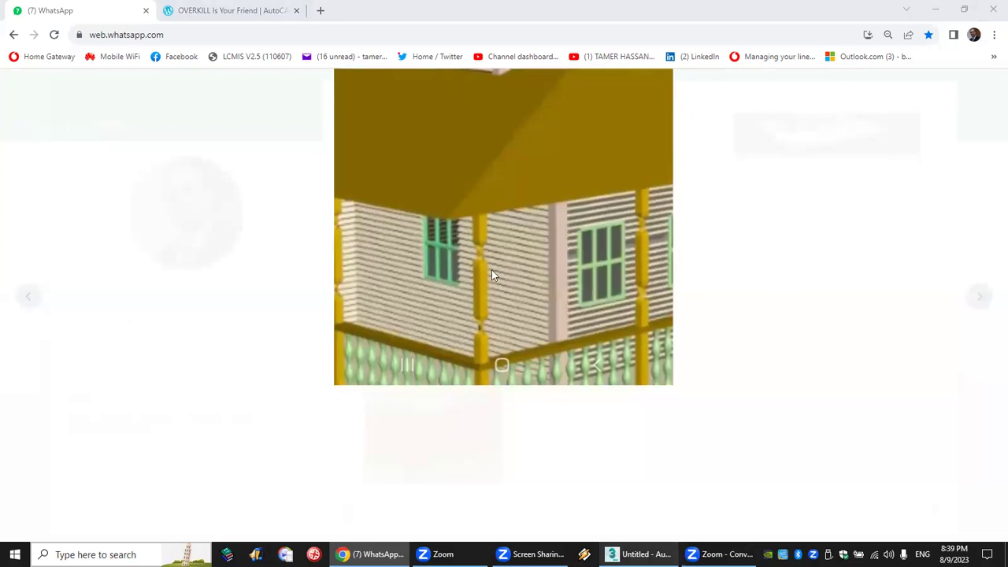
Step: Return to 3ds Max and postpone the Windows update restart
key("alt+Tab")
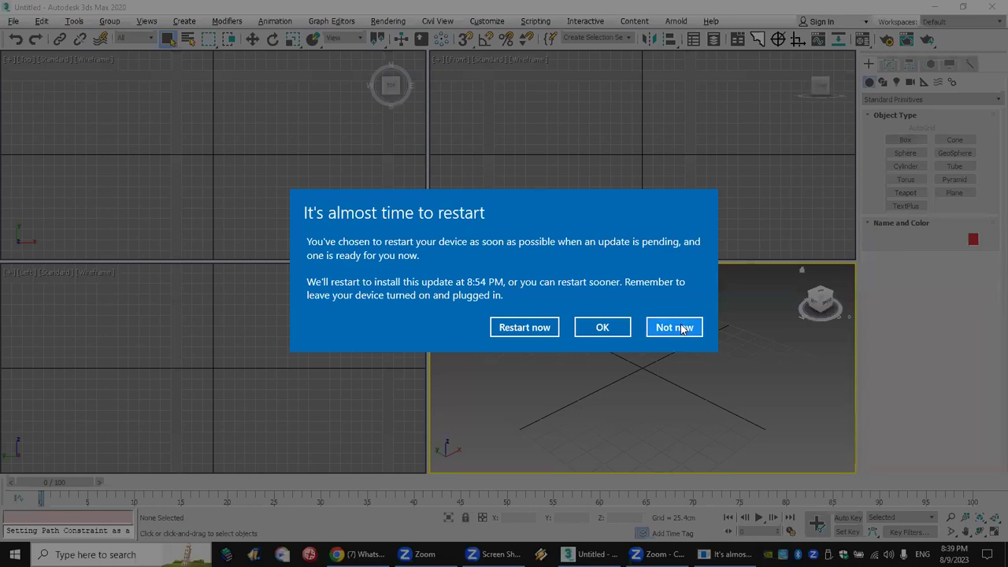
left_click(681, 328)
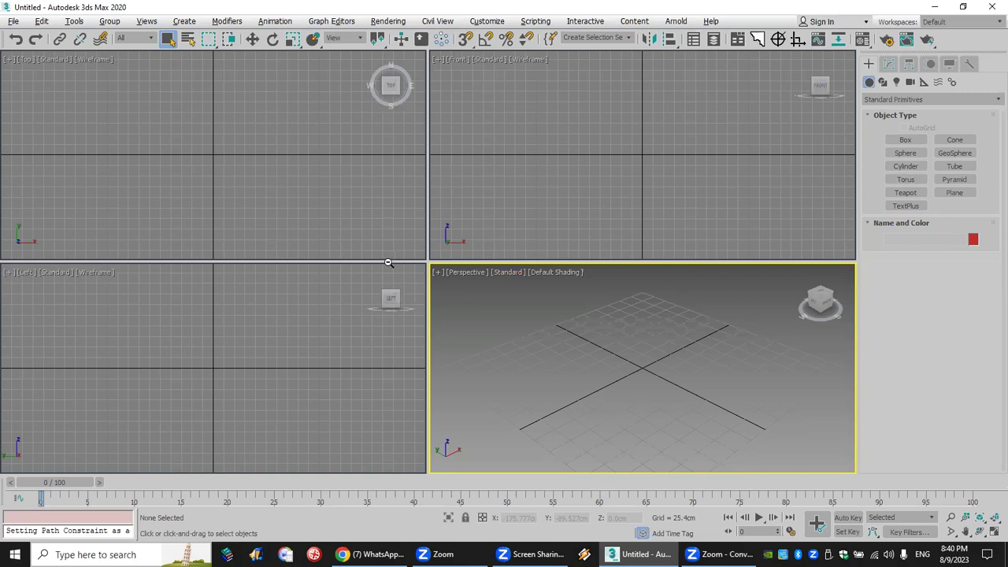
Step: Review the plank walls and windows in the WhatsApp house picture again and return to 3ds Max
key("alt+Tab")
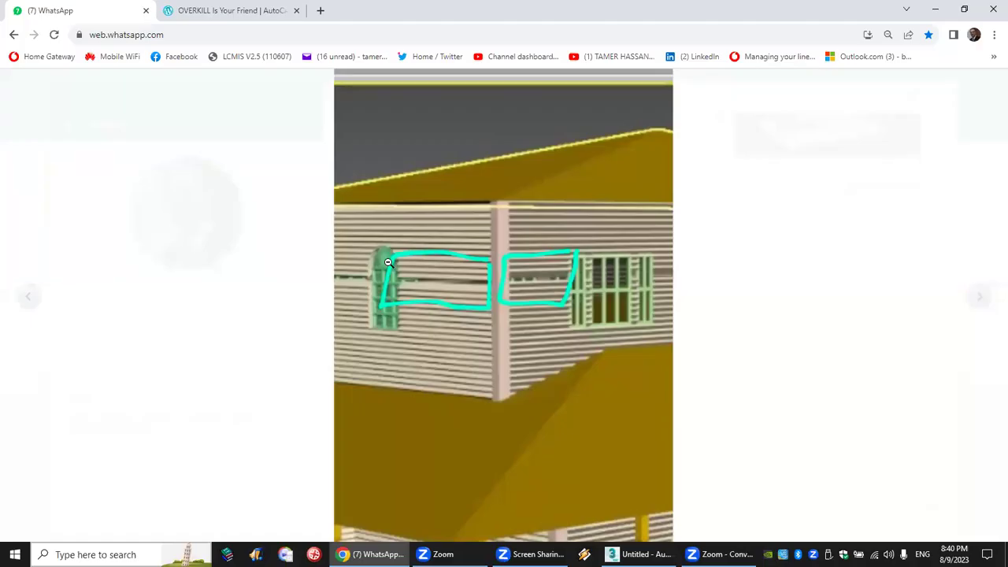
key("Right")
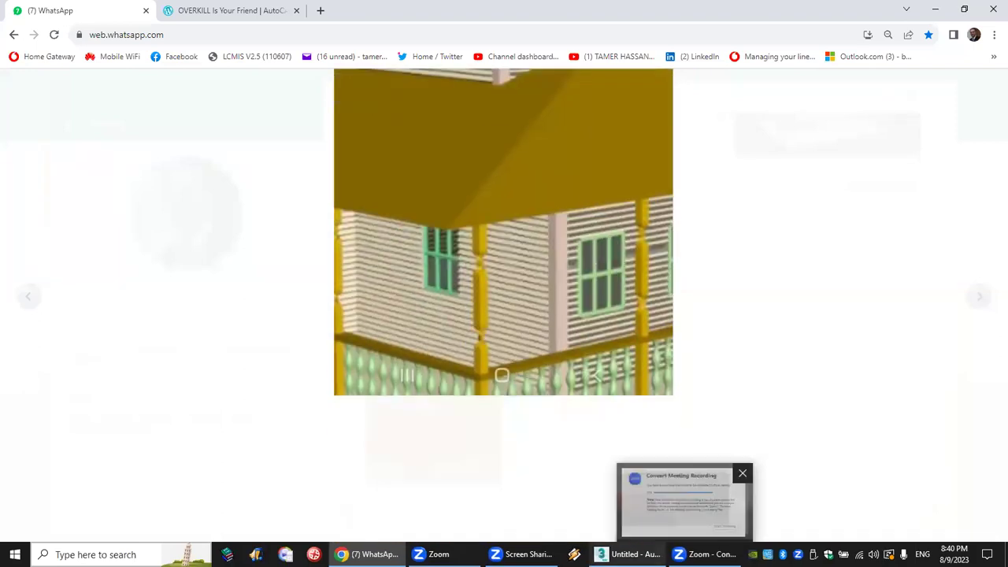
mouse_move(516, 554)
mouse_move(370, 554)
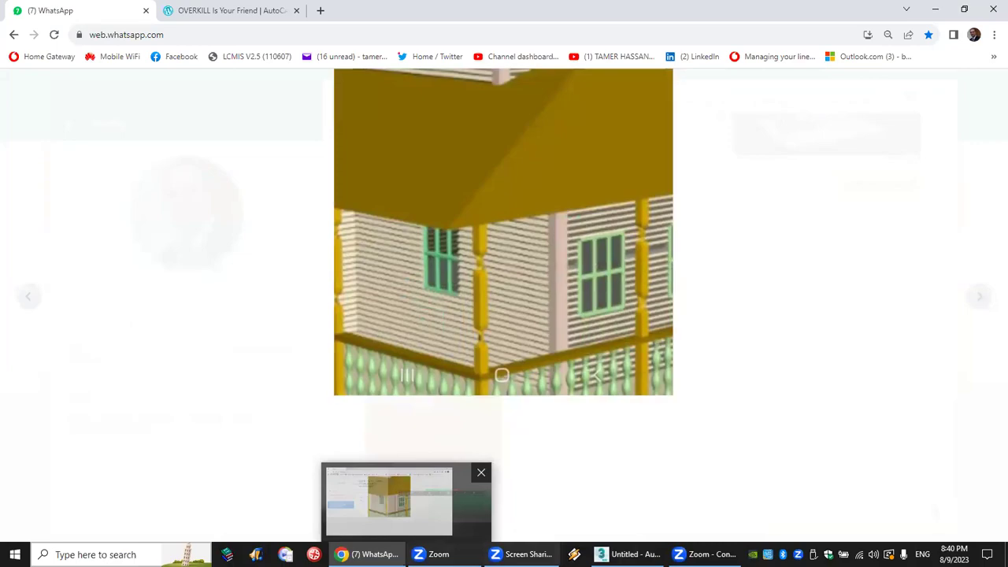
key("alt+Tab")
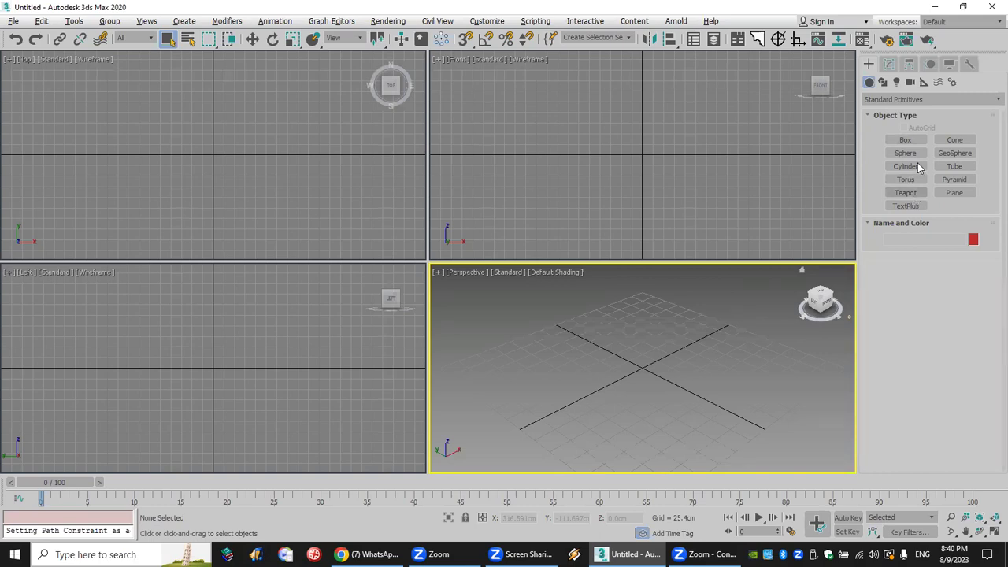
Step: Create a hexagonal cylinder in the Top view, radius about 194 cm and height about 171 cm, with 6 sides and smoothing off
left_click_drag(213, 152, 253, 222)
left_click(254, 222)
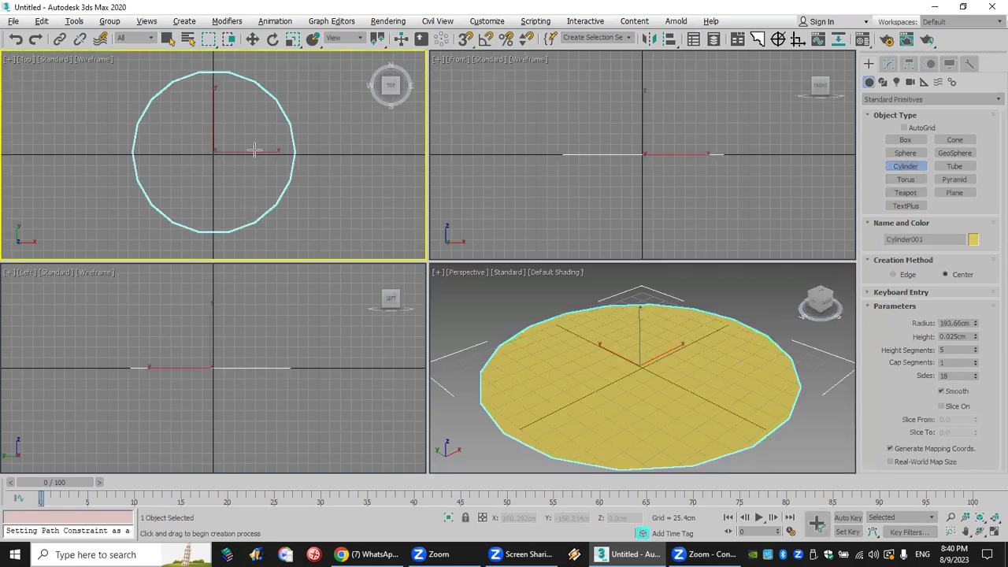
left_click(254, 148)
type("6")
key("Return")
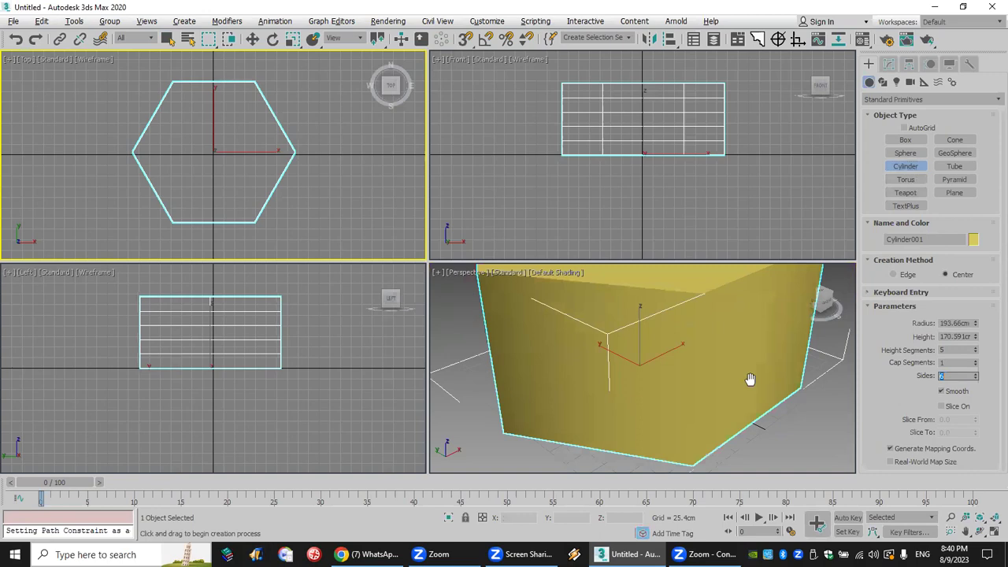
scroll(732, 394, "down", 5)
middle_click_drag(792, 391, 791, 370, "alt")
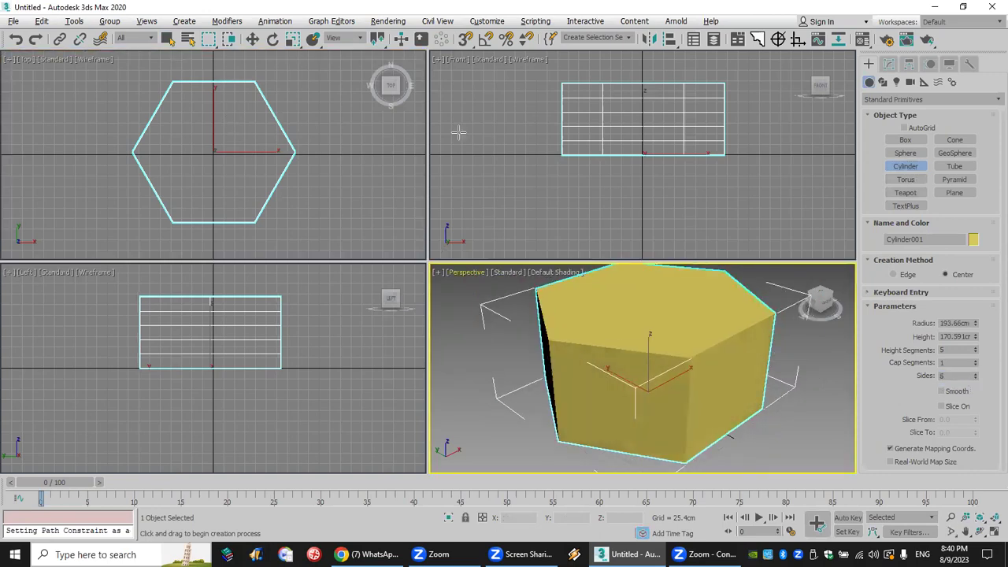
Step: Create a taller concentric cylinder inside the hexagonal one from the Top view, radius about 111 cm, with 80 sides
left_click(878, 101)
left_click(884, 112)
left_click_drag(226, 185, 236, 114)
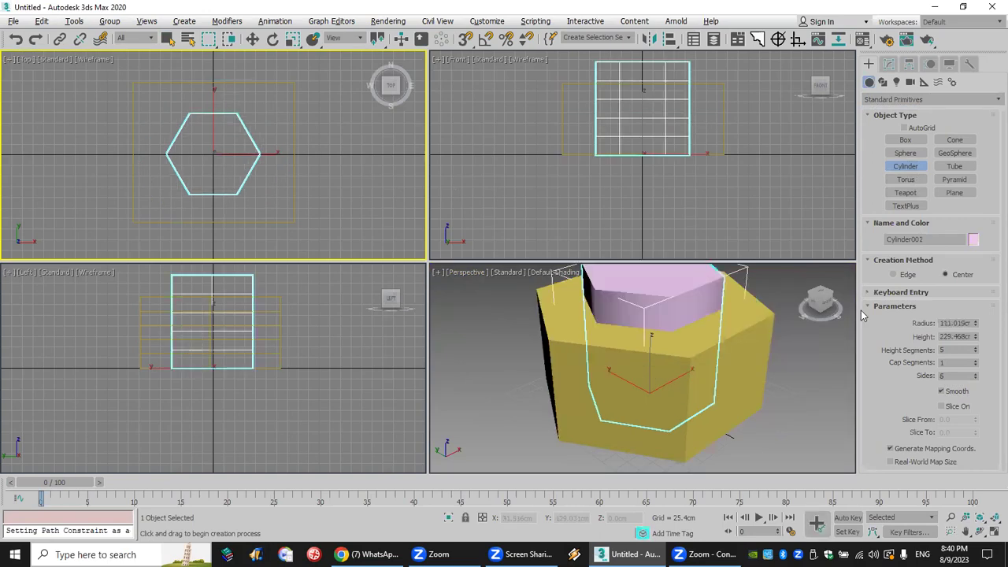
left_click_drag(975, 379, 975, 330)
left_click(603, 359)
right_click(577, 356)
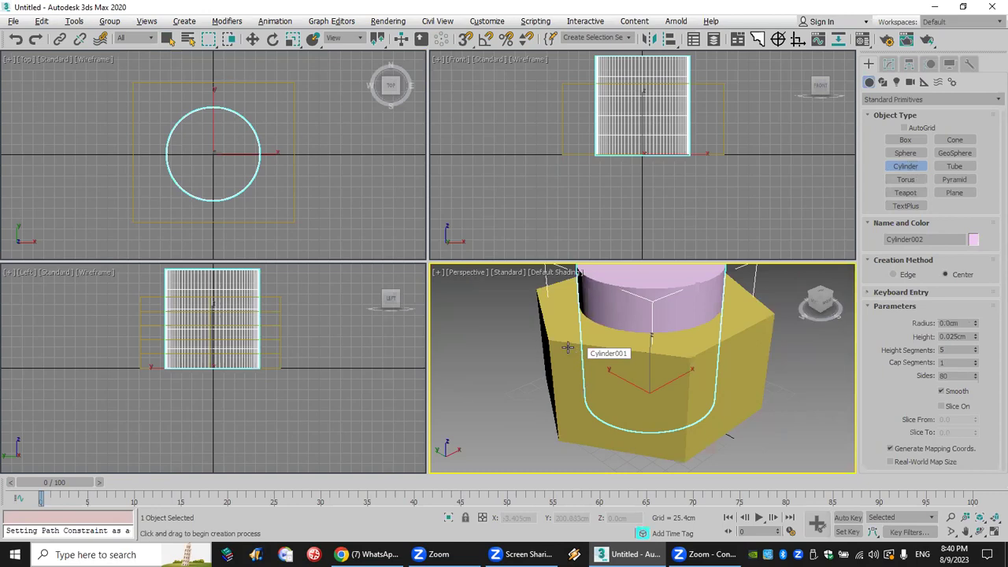
Step: Subtract the taller round cylinder from the hexagonal prism with ProBoolean
left_click(570, 353)
left_click(949, 100)
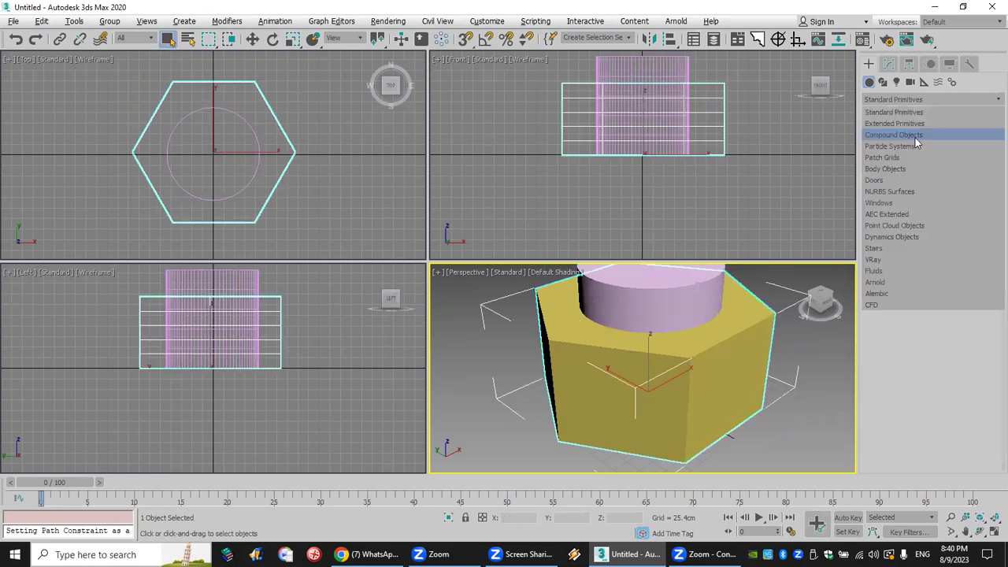
left_click(915, 136)
left_click(954, 192)
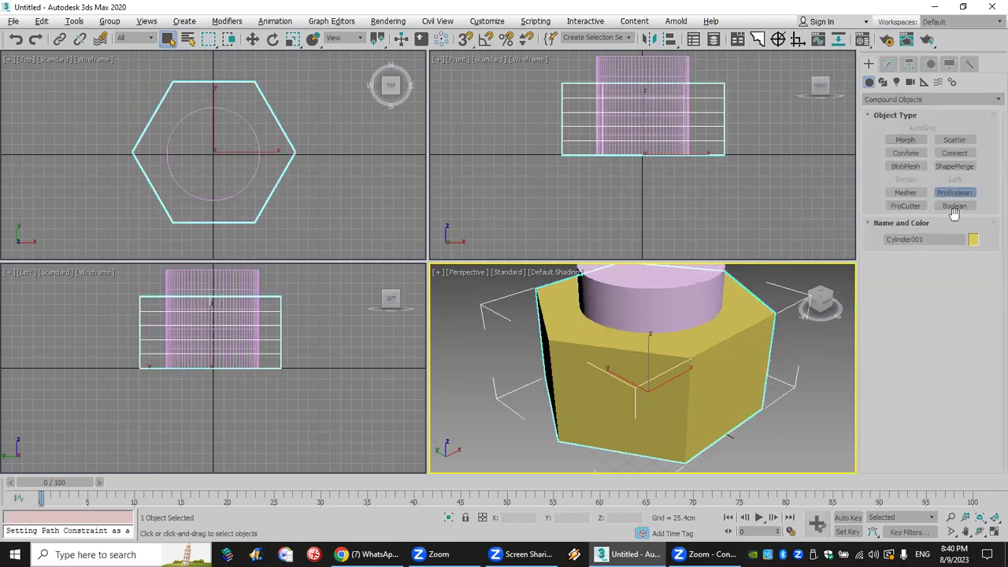
left_click(926, 276)
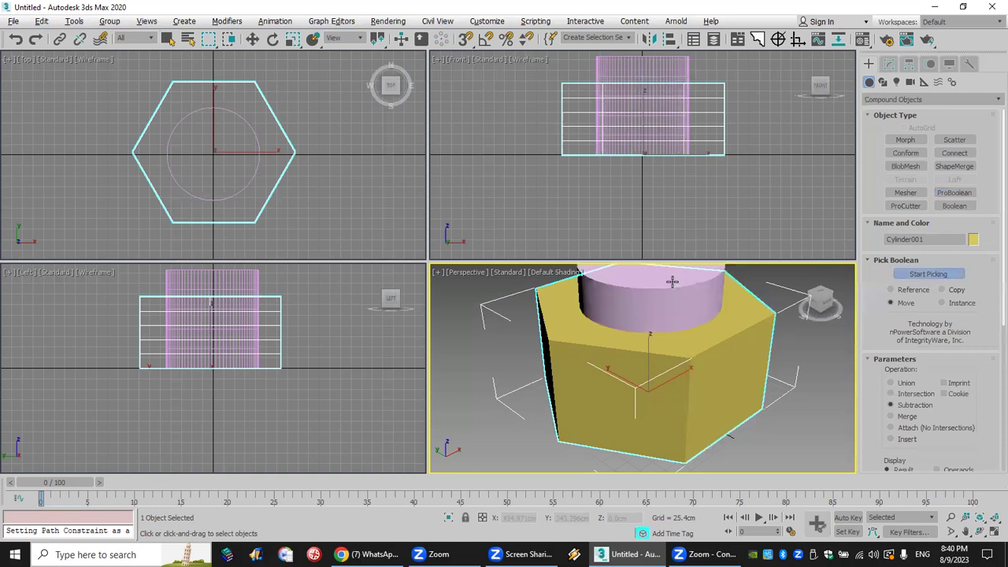
left_click(671, 282)
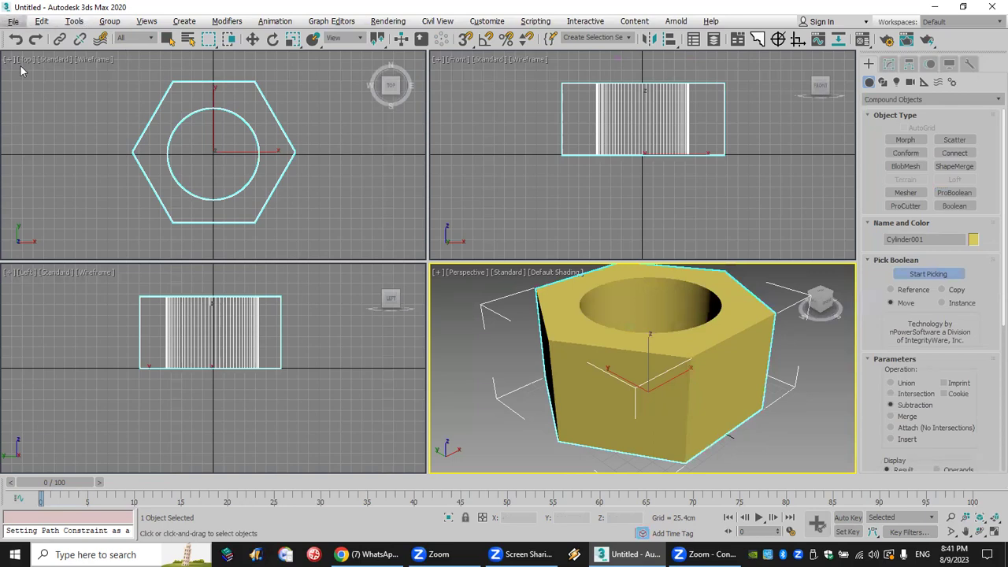
Step: Reset the scene without saving the hexagonal prism
left_click(13, 24)
left_click(23, 68)
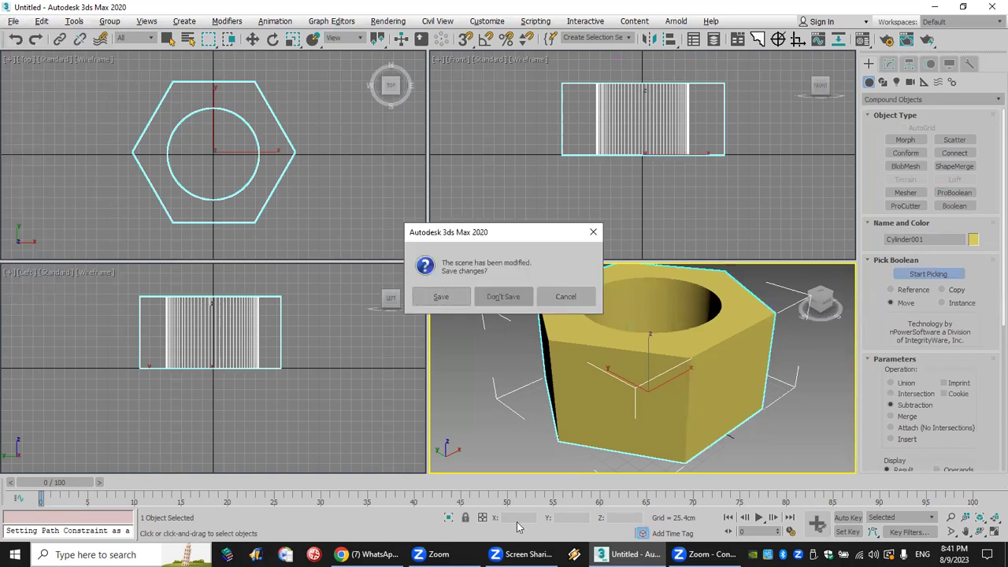
key("Escape")
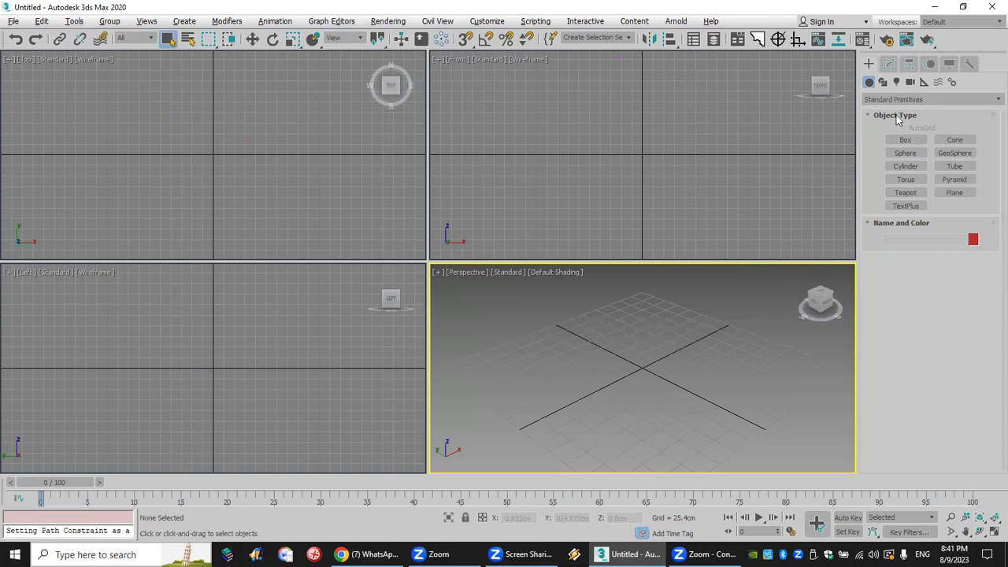
Step: Create a pointed cone from the Front view, base radius about 70 cm, second radius 0 and height about 188 cm
left_click(950, 141)
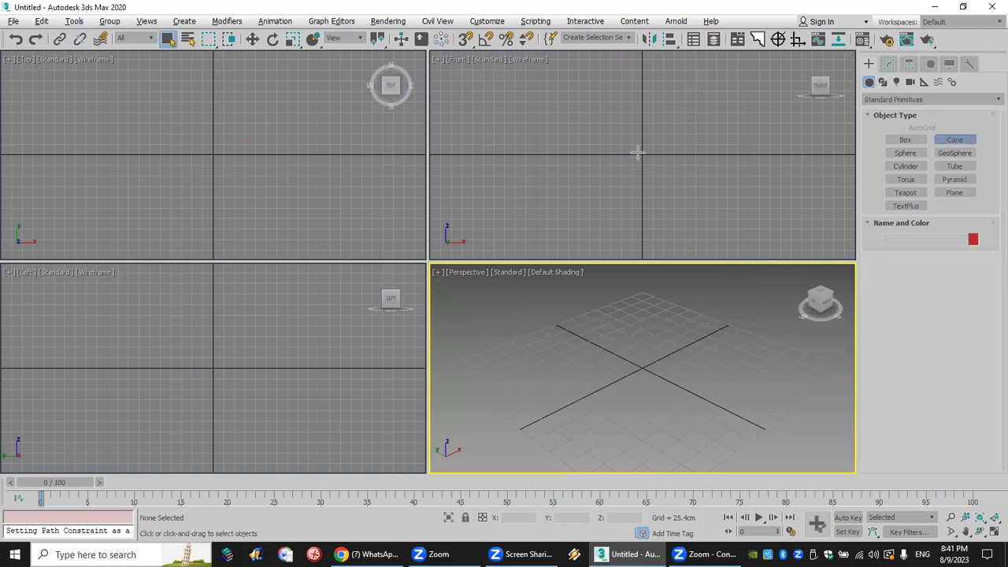
left_click_drag(648, 153, 639, 122)
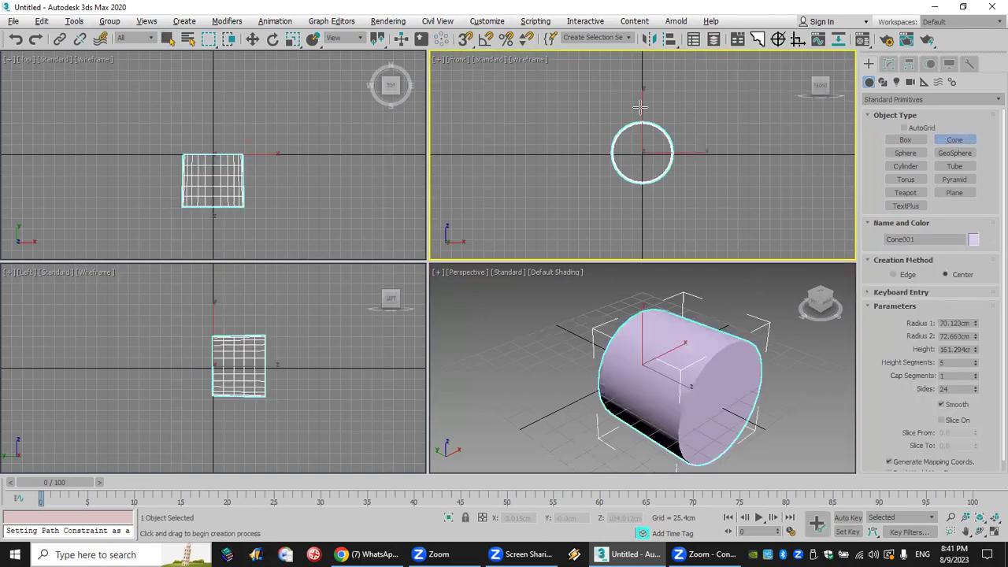
left_click(630, 189)
middle_click_drag(225, 129, 248, 158)
Step: Move only the cone's pivot along Y in the Top view, placing it behind the base at about 101 cm
left_click(911, 65)
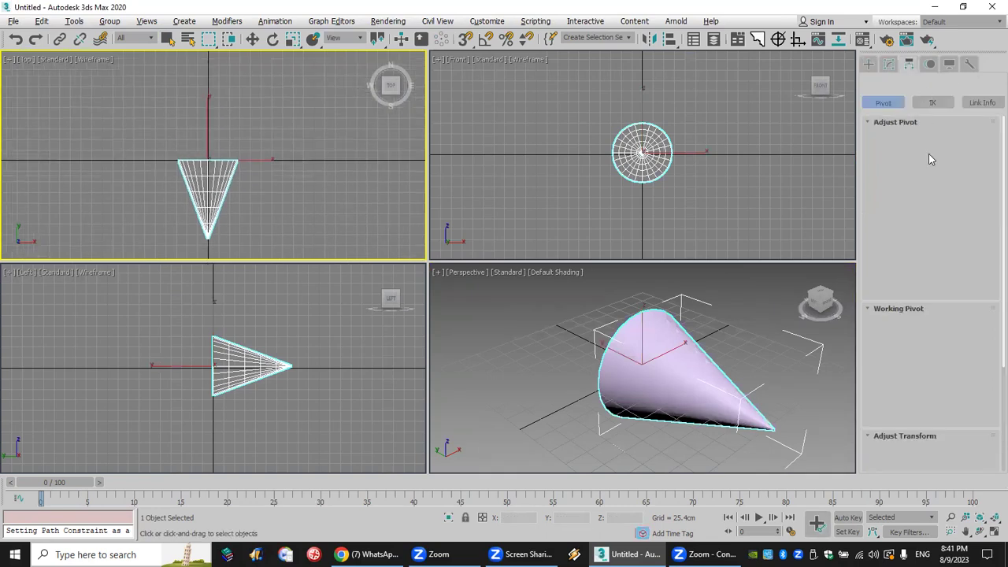
left_click(929, 152)
key("w")
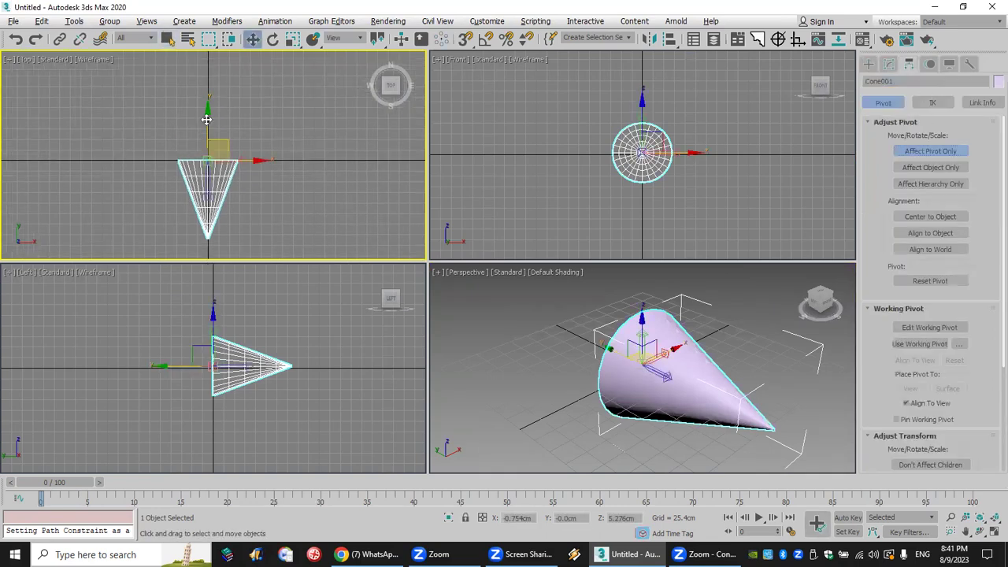
left_click_drag(205, 118, 207, 74)
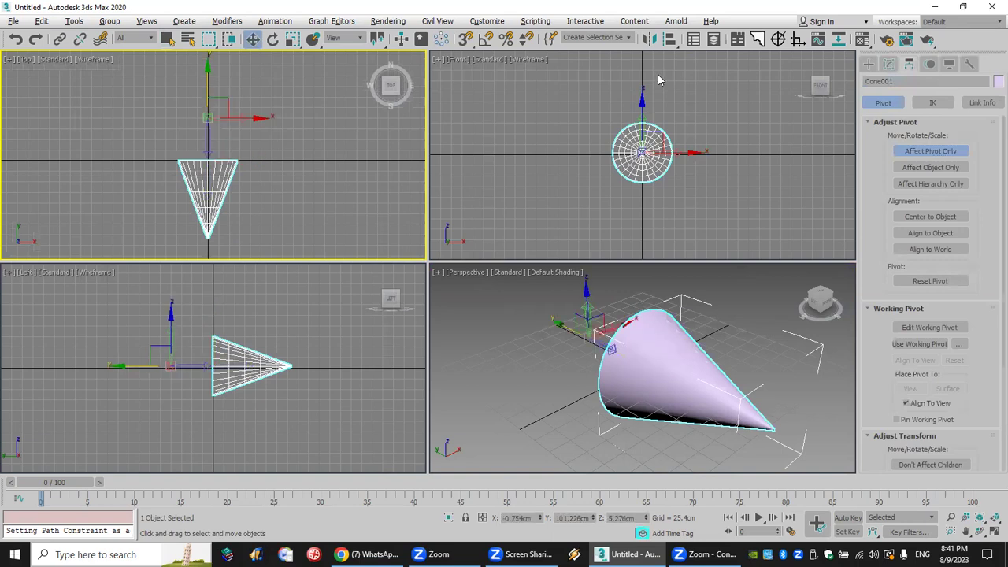
Step: Try to mirror the cone across the Y axis as a copy
left_click(652, 46)
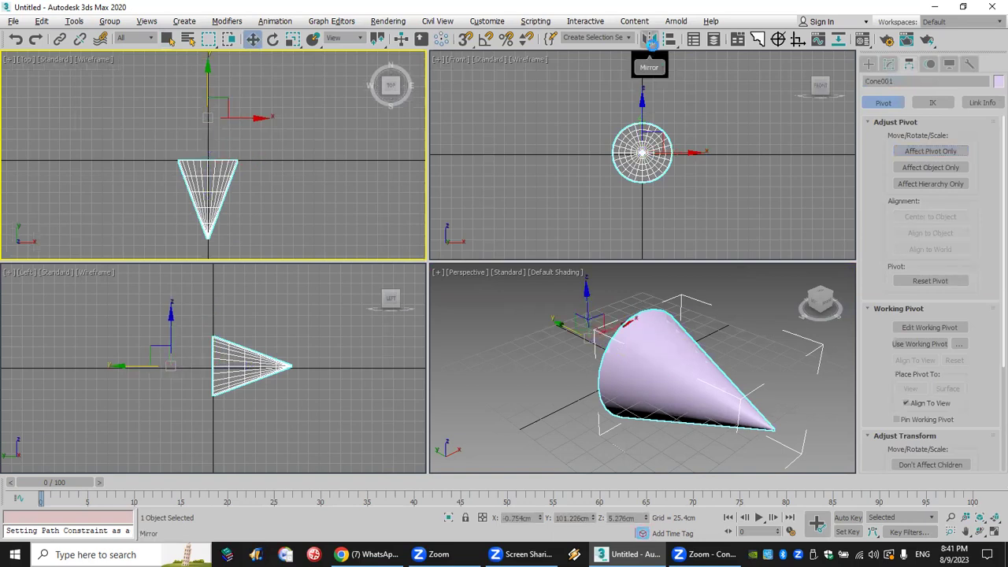
left_click(652, 44)
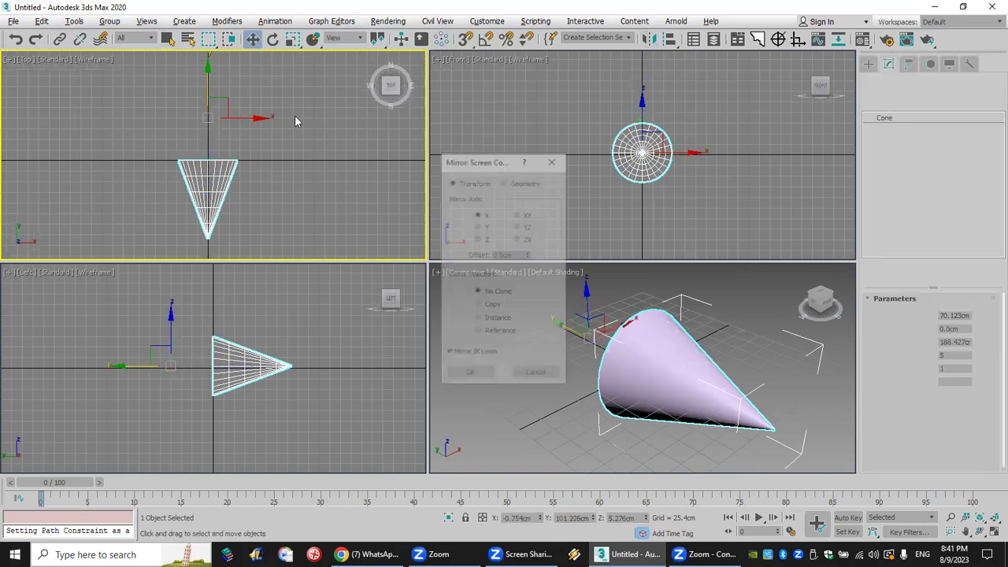
left_click(478, 226)
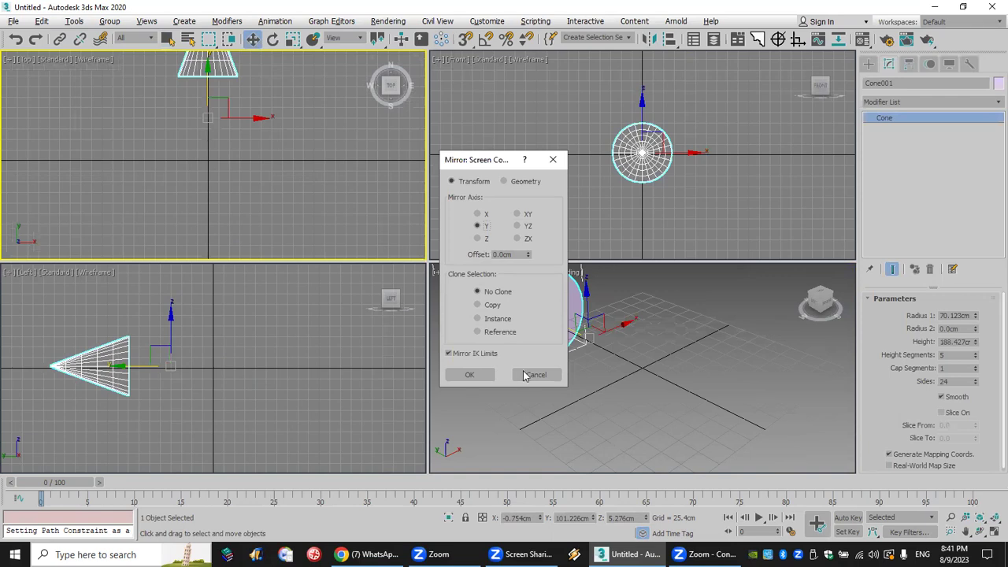
left_click(485, 307)
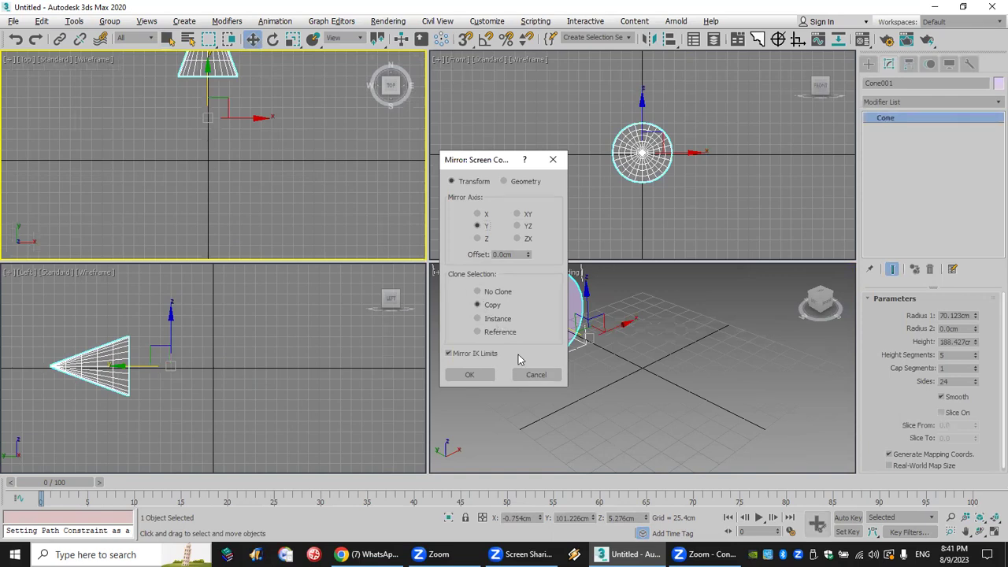
key("Return")
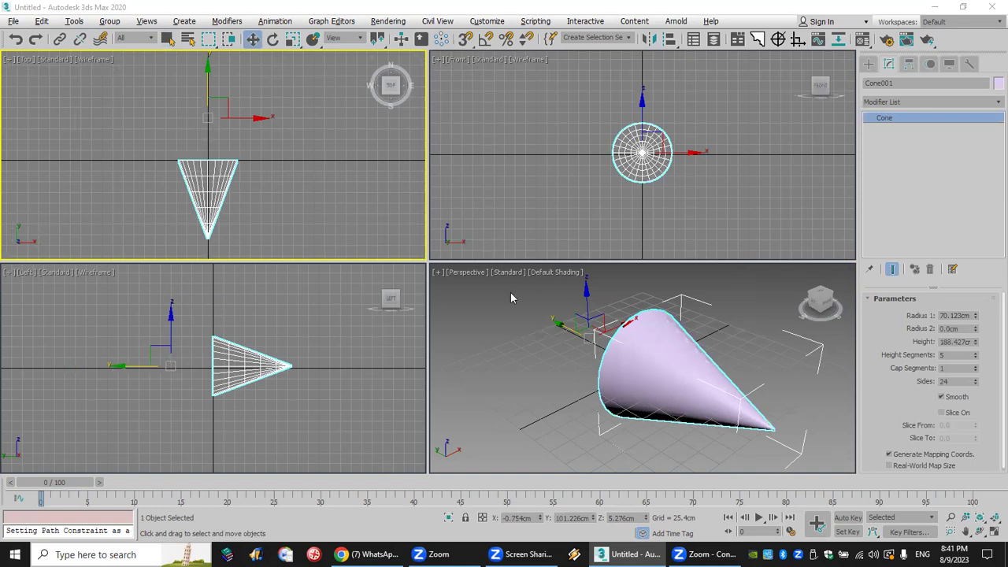
Step: Reset the scene again, discarding the cone
key("ctrl+n")
key("Return")
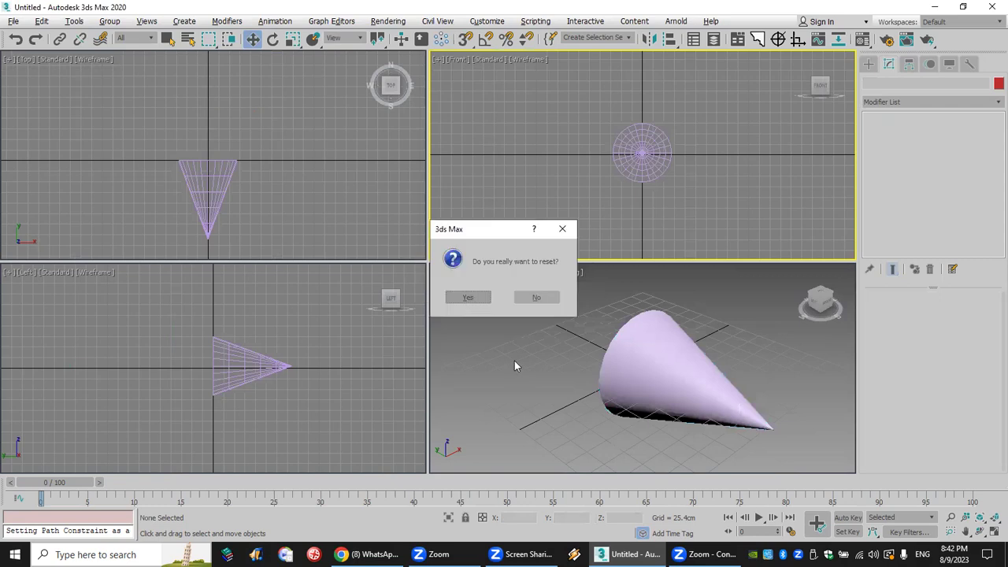
key("Return")
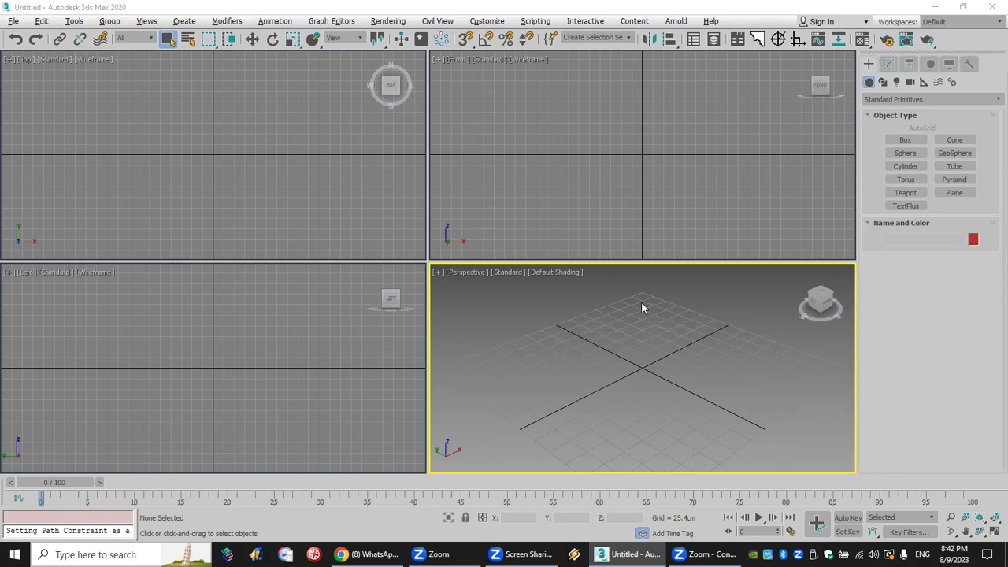
left_click(769, 252)
left_click(698, 289)
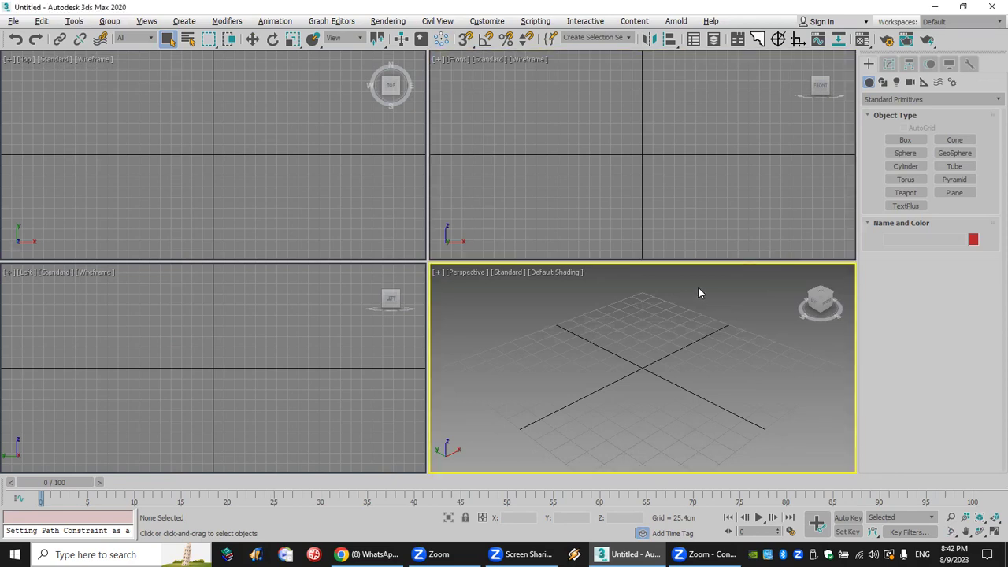
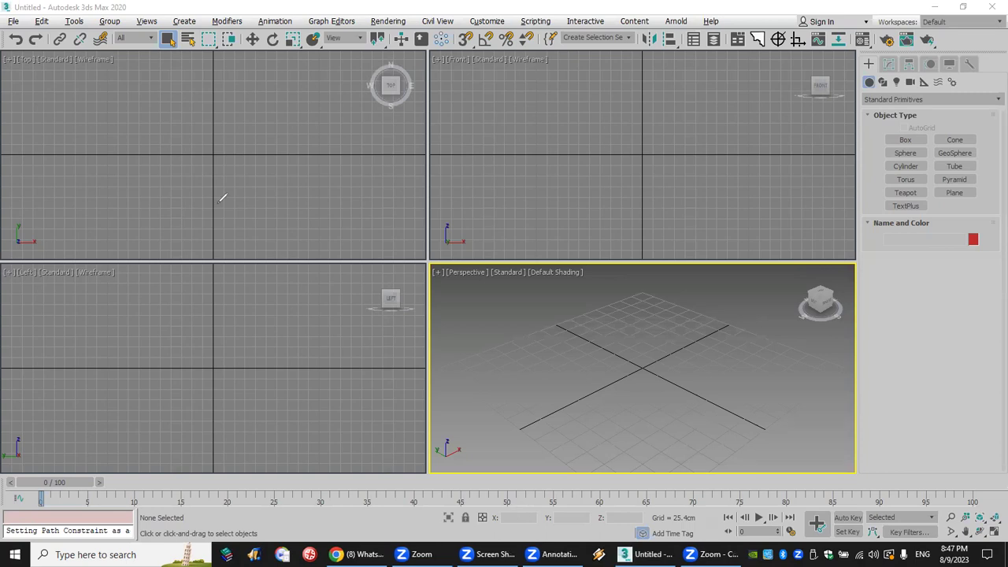
mouse_move(187, 93)
left_mouse_down()
mouse_move(249, 185)
mouse_move(228, 199)
mouse_move(135, 200)
left_mouse_up()
mouse_move(134, 115)
left_mouse_down()
mouse_move(131, 154)
mouse_move(122, 131)
mouse_move(147, 146)
mouse_move(156, 134)
mouse_move(130, 117)
mouse_move(120, 173)
mouse_move(142, 138)
left_mouse_up()
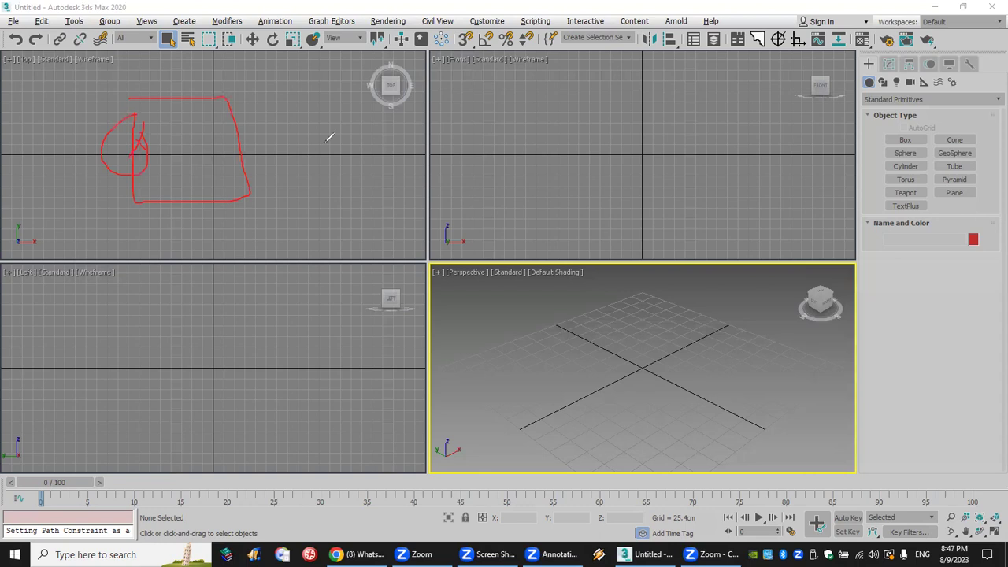
mouse_move(280, 197)
left_mouse_down()
mouse_move(279, 235)
mouse_move(335, 227)
mouse_move(365, 209)
left_mouse_up()
left_click_drag(359, 118, 365, 209)
left_click_drag(368, 151, 355, 178)
mouse_move(319, 223)
left_mouse_down()
mouse_move(308, 243)
mouse_move(323, 241)
left_mouse_up()
left_click_drag(355, 159, 369, 179)
mouse_move(262, 148)
left_mouse_down()
mouse_move(362, 132)
mouse_move(348, 218)
left_mouse_up()
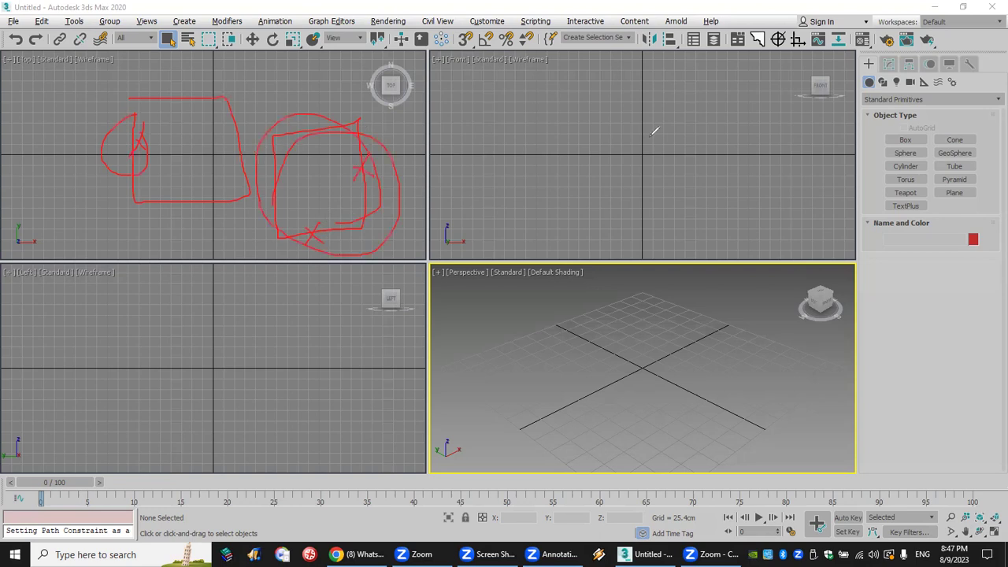
key("e")
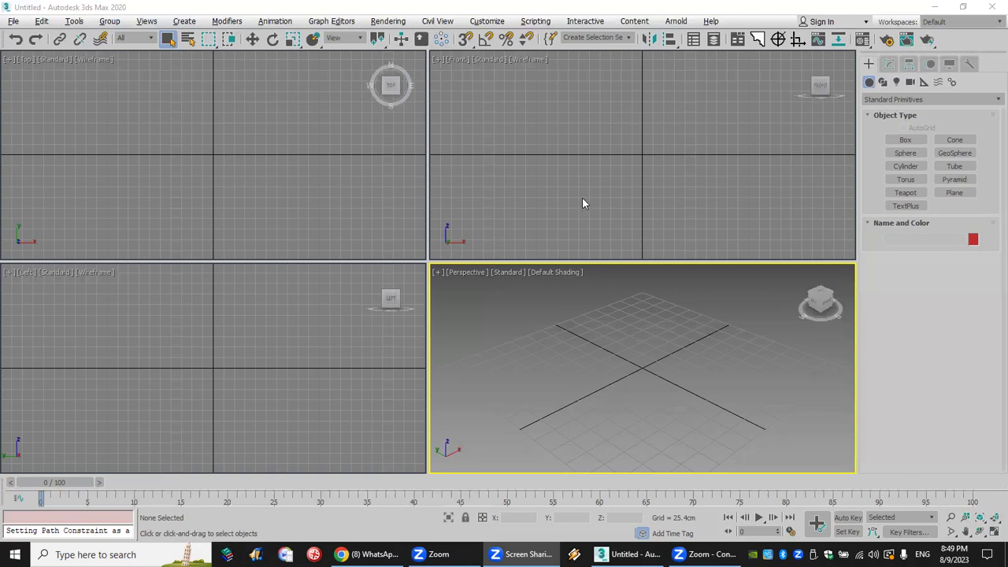
left_click(349, 198)
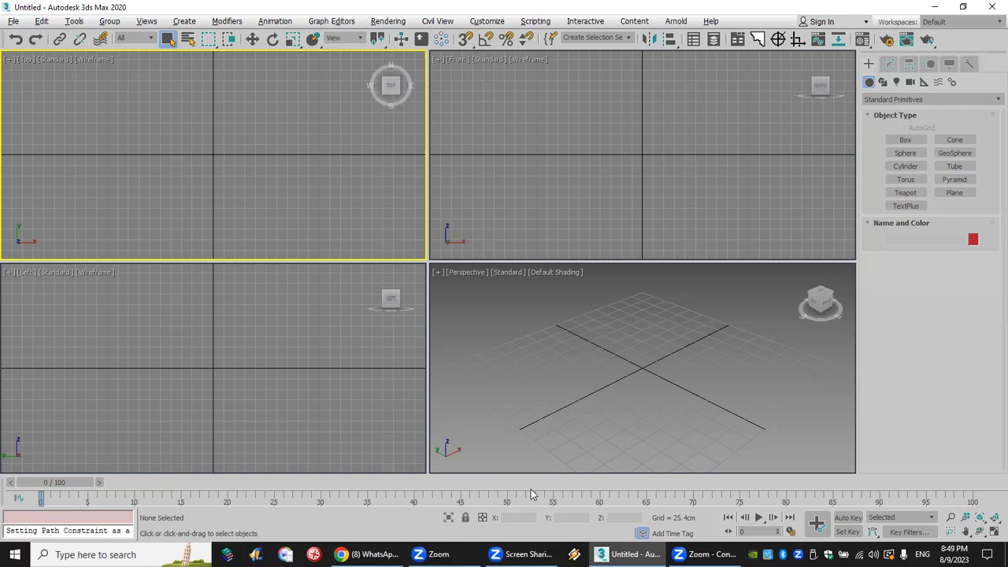
mouse_move(250, 95)
left_mouse_down()
mouse_move(92, 96)
mouse_move(124, 225)
mouse_move(236, 229)
mouse_move(245, 239)
left_mouse_up()
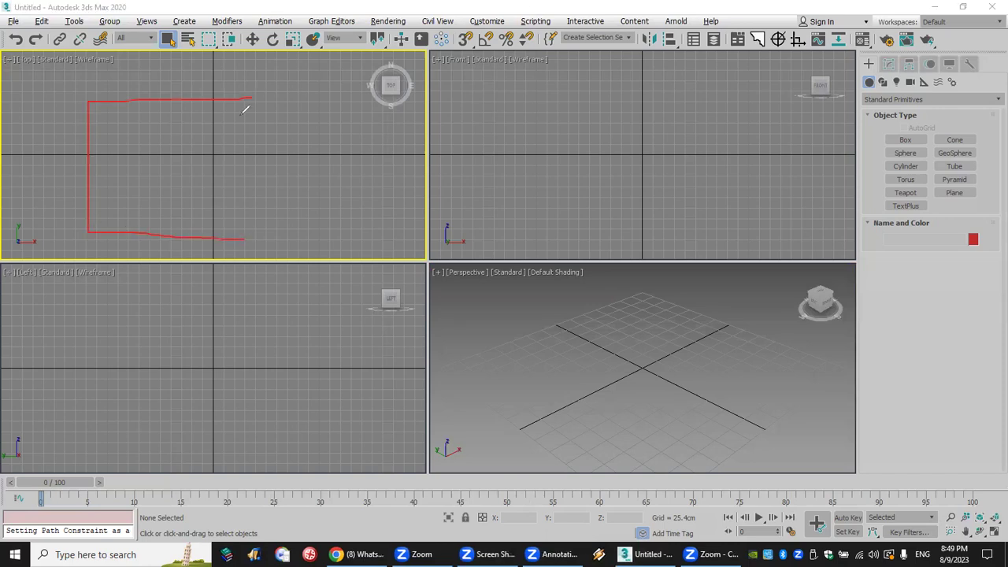
left_click_drag(250, 98, 246, 239)
mouse_move(218, 117)
left_mouse_down()
mouse_move(123, 115)
mouse_move(94, 193)
mouse_move(174, 218)
mouse_move(226, 168)
mouse_move(207, 150)
left_mouse_up()
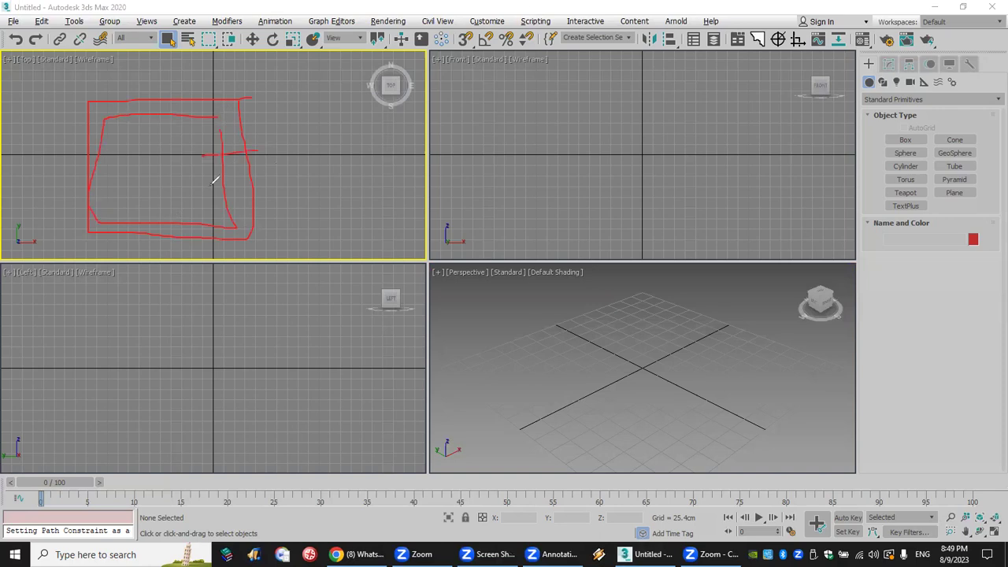
left_click_drag(266, 174, 207, 186)
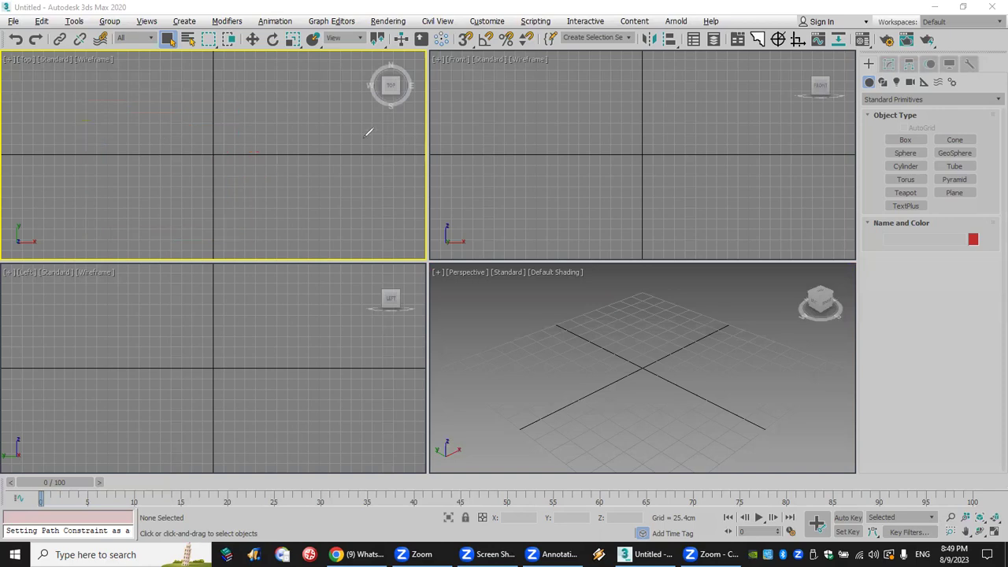
left_click_drag(184, 155, 284, 104)
Step: Draw a WRectangle extended spline in the Top view, about 391 cm long and 376 cm wide with about 12 cm thickness
left_click(888, 64)
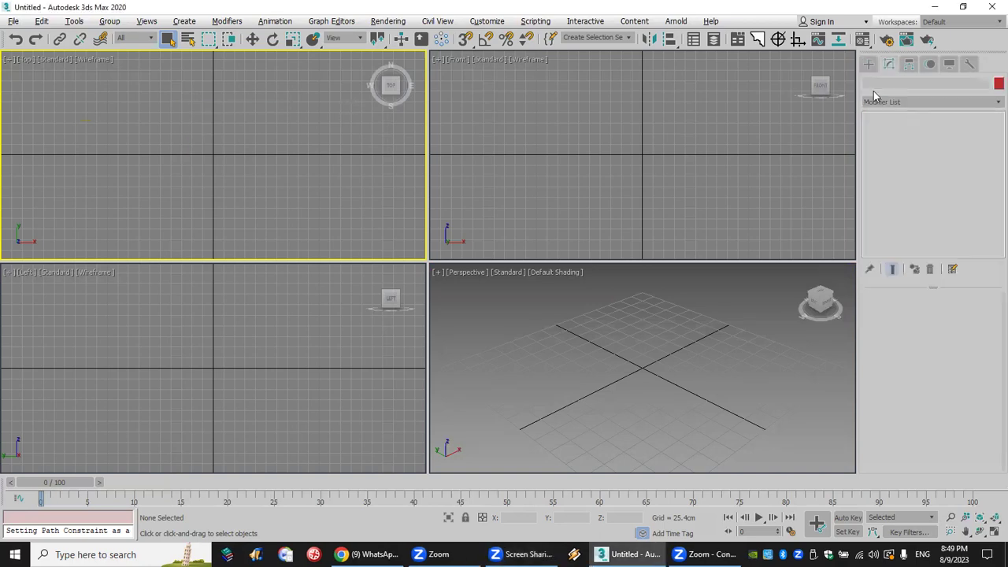
left_click(869, 64)
left_click(888, 100)
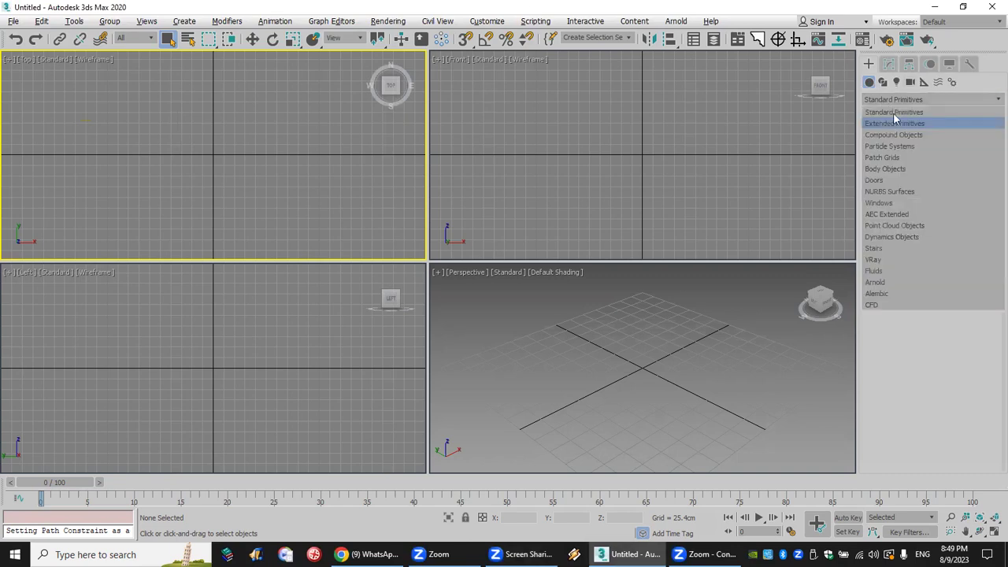
left_click(883, 81)
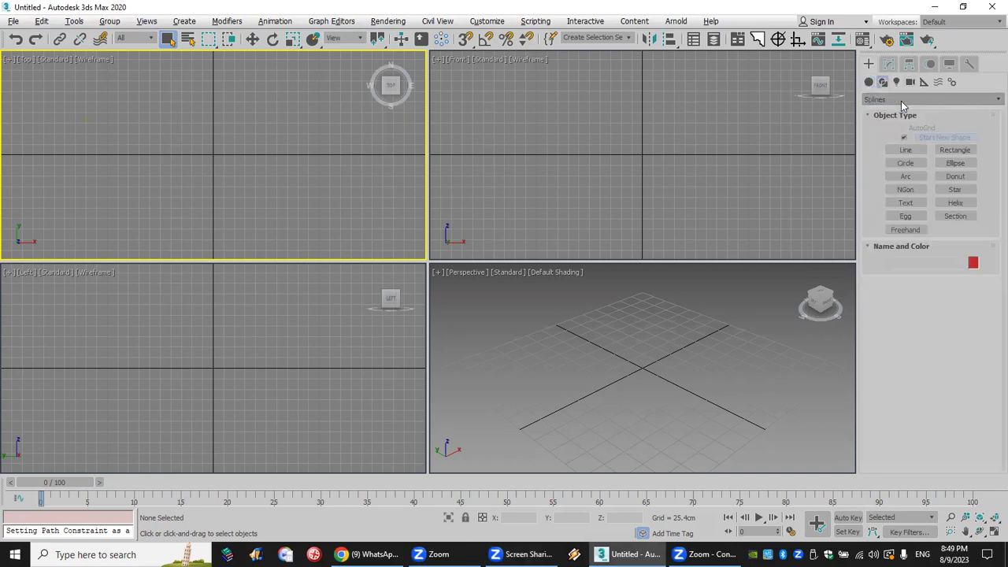
left_click(902, 99)
left_click(901, 144)
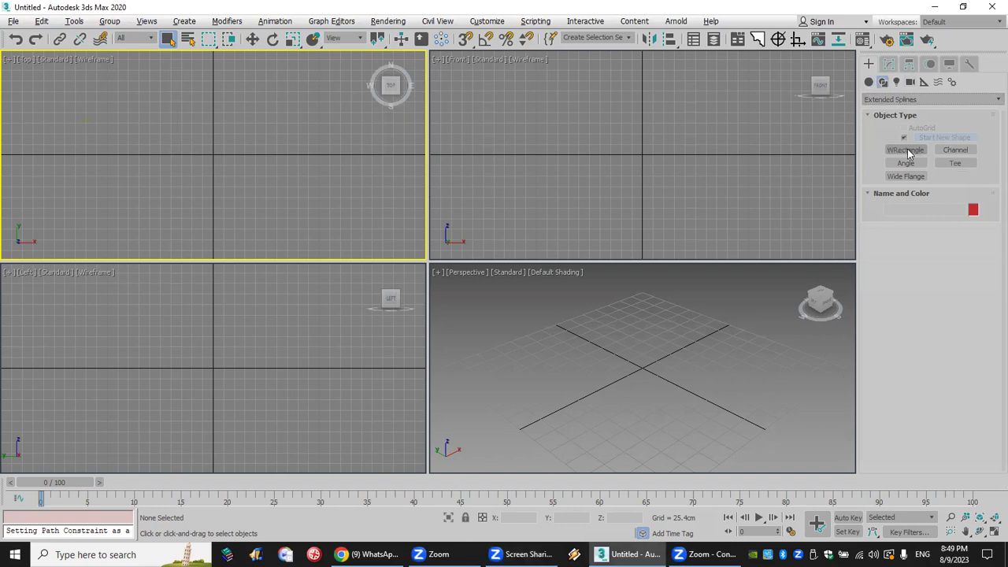
left_click_drag(132, 83, 289, 243)
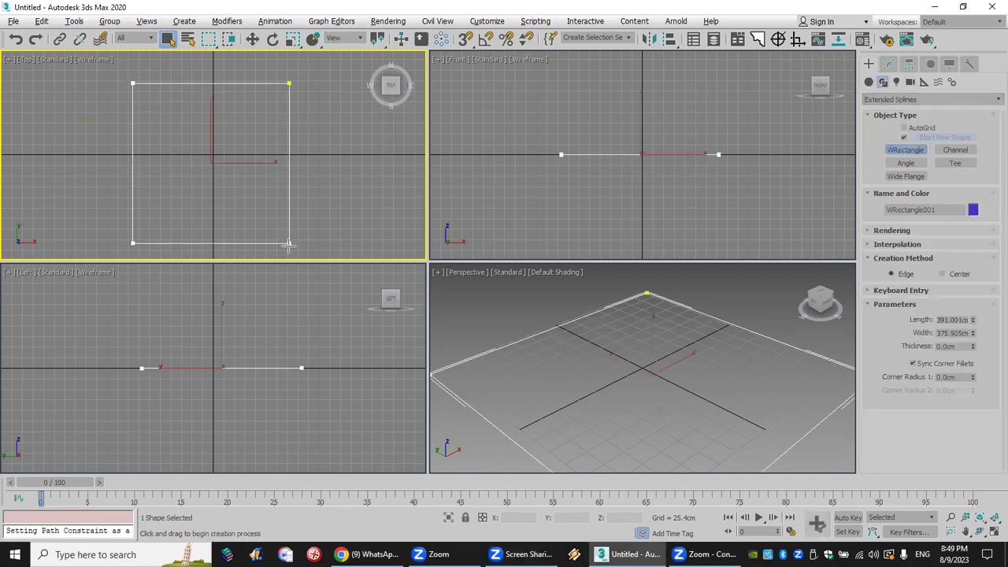
left_click(285, 238)
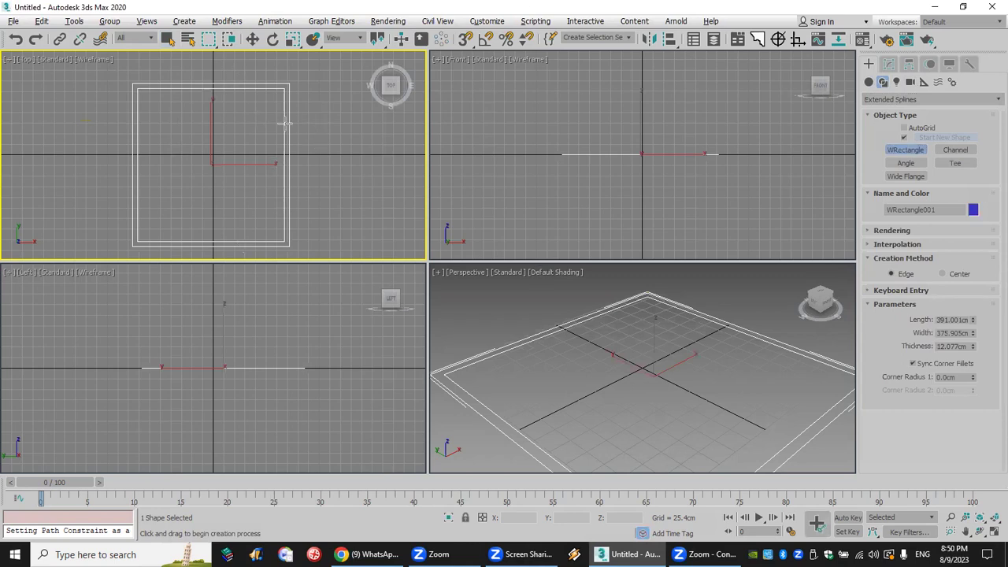
Step: Try to draw a smaller WRectangle, about 162 cm by 89 cm, across the right-hand wall outline in the Top view
left_click_drag(312, 123, 275, 190)
left_click(275, 190)
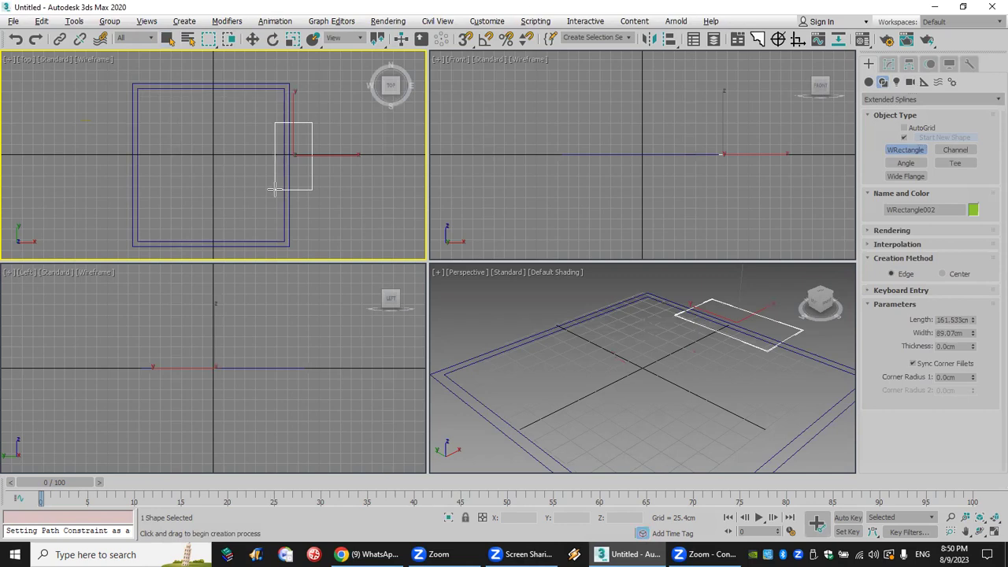
key("ctrl+z")
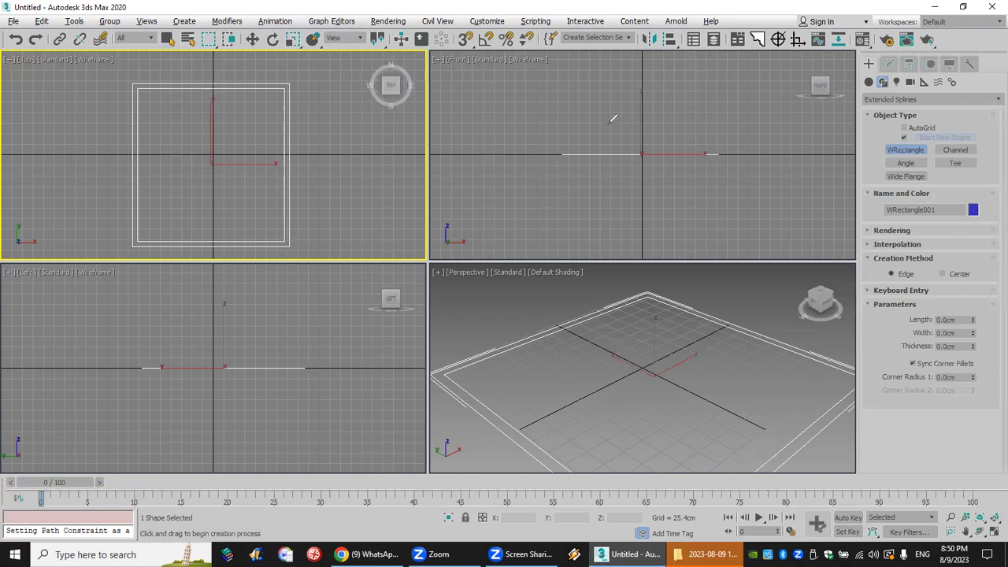
left_click_drag(613, 96, 614, 155)
left_click_drag(640, 102, 640, 155)
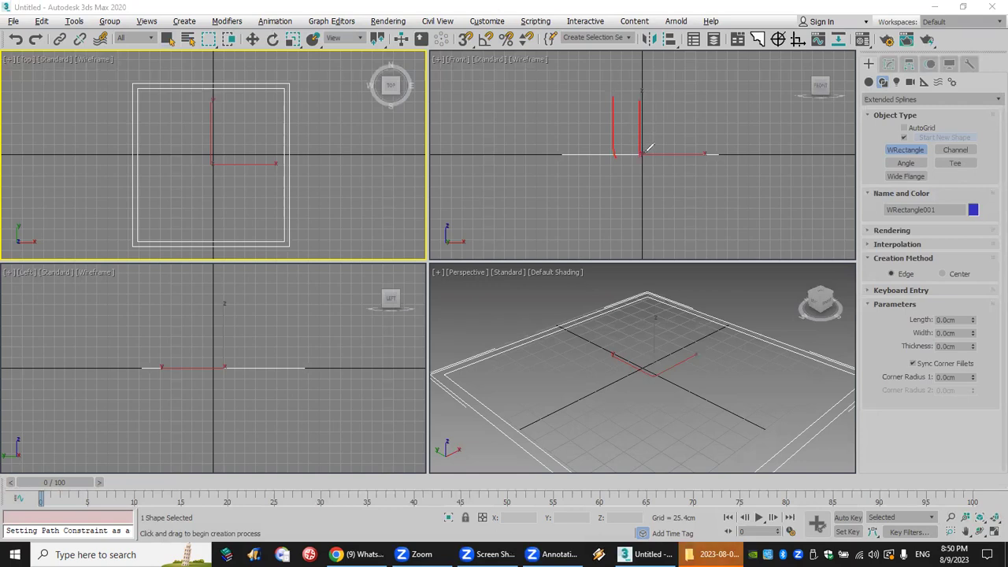
mouse_move(646, 111)
left_mouse_down()
mouse_move(604, 111)
mouse_move(632, 105)
mouse_move(639, 135)
mouse_move(564, 135)
left_mouse_up()
left_click_drag(630, 145, 625, 148)
left_click_drag(313, 138, 244, 137)
left_click_drag(238, 191, 320, 175)
left_click_drag(292, 128, 296, 183)
left_click_drag(260, 133, 260, 198)
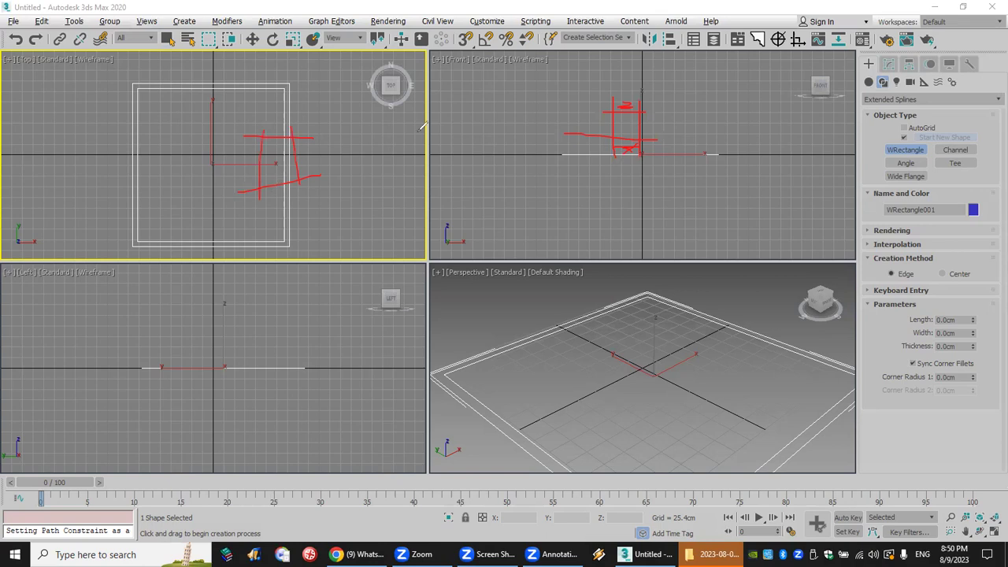
Step: Reset the scene without saving, discarding the WRectangle
left_click(10, 21)
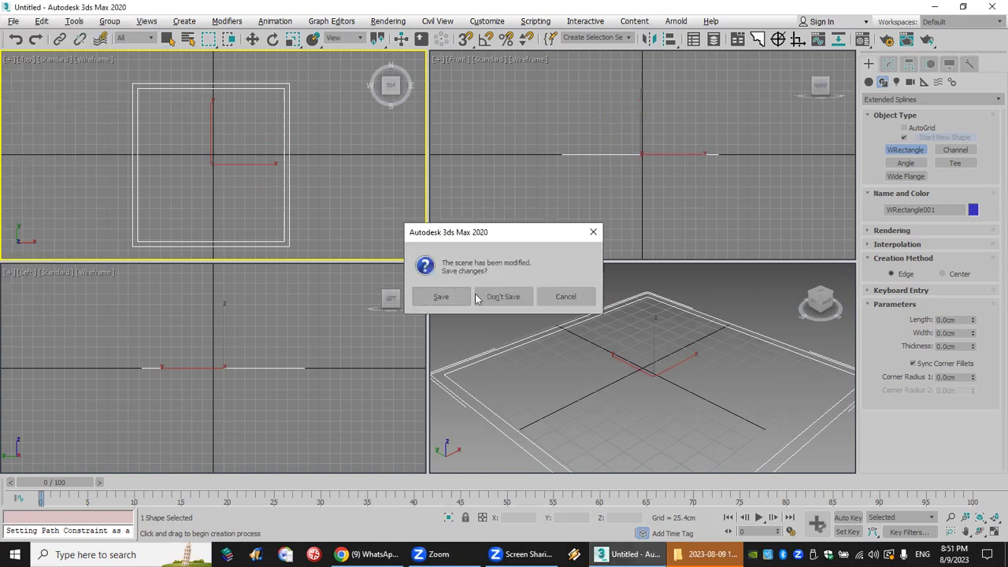
left_click(498, 296)
left_click(465, 296)
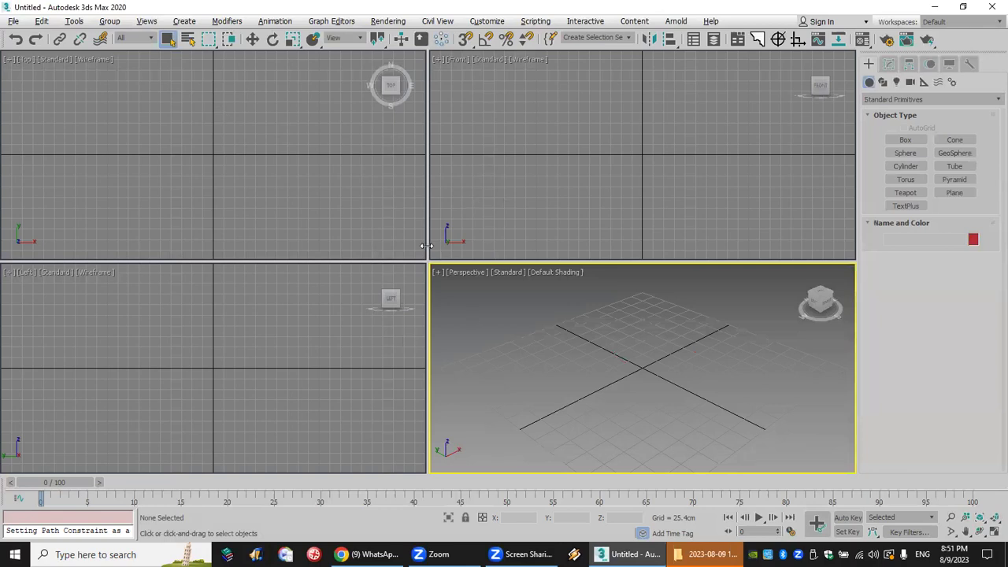
Step: Start a Line spline with 2D snapping enabled and review the active snap types in the Grid and Snap Settings
left_click_drag(331, 83, 106, 225)
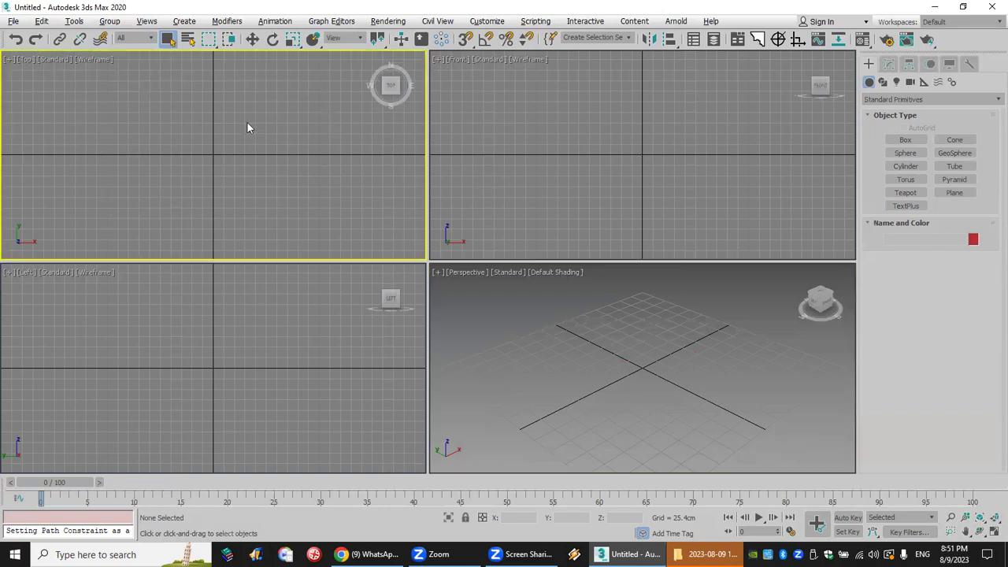
left_click_drag(319, 85, 63, 235)
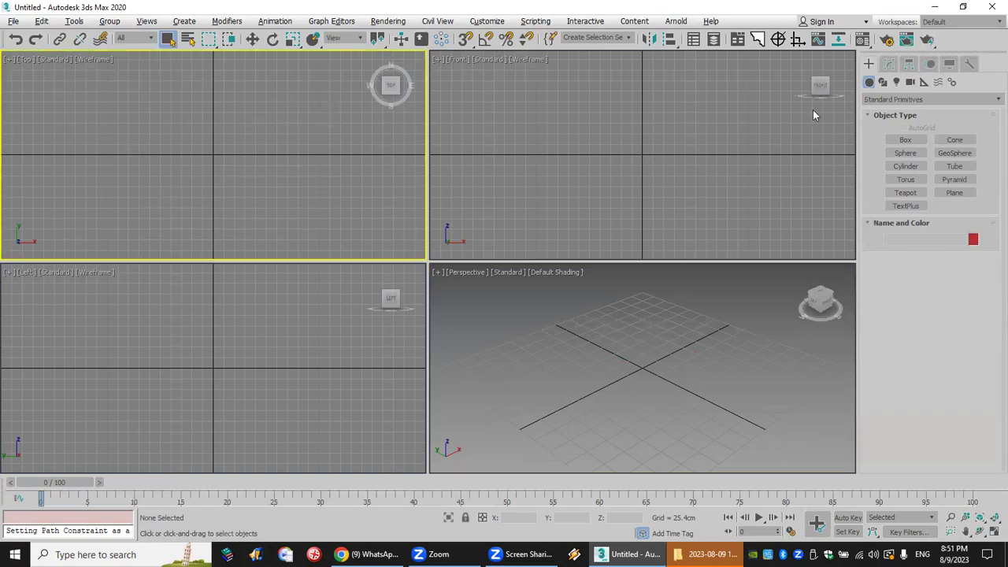
left_click(881, 82)
left_click(919, 150)
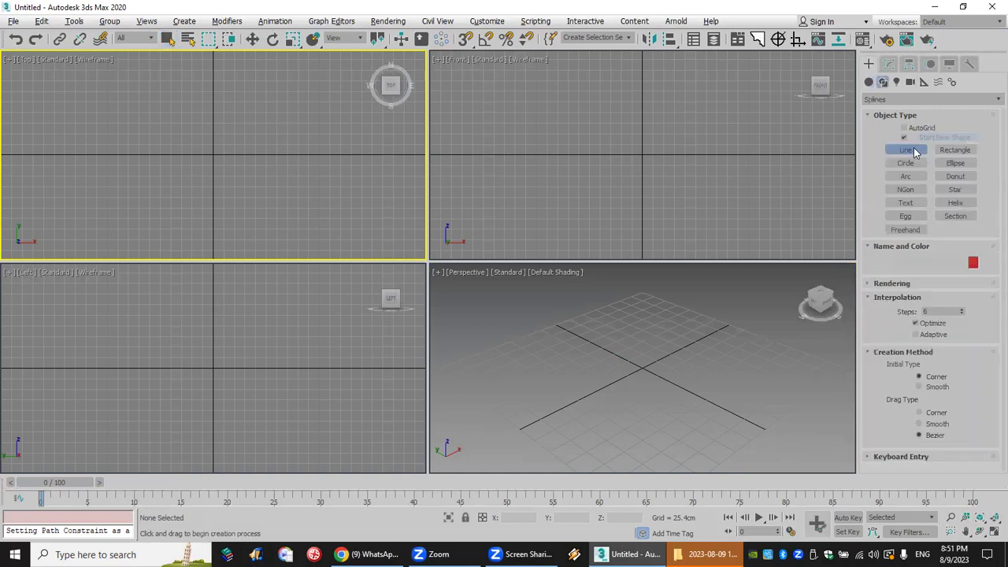
left_click_drag(461, 41, 471, 61)
right_click(465, 39)
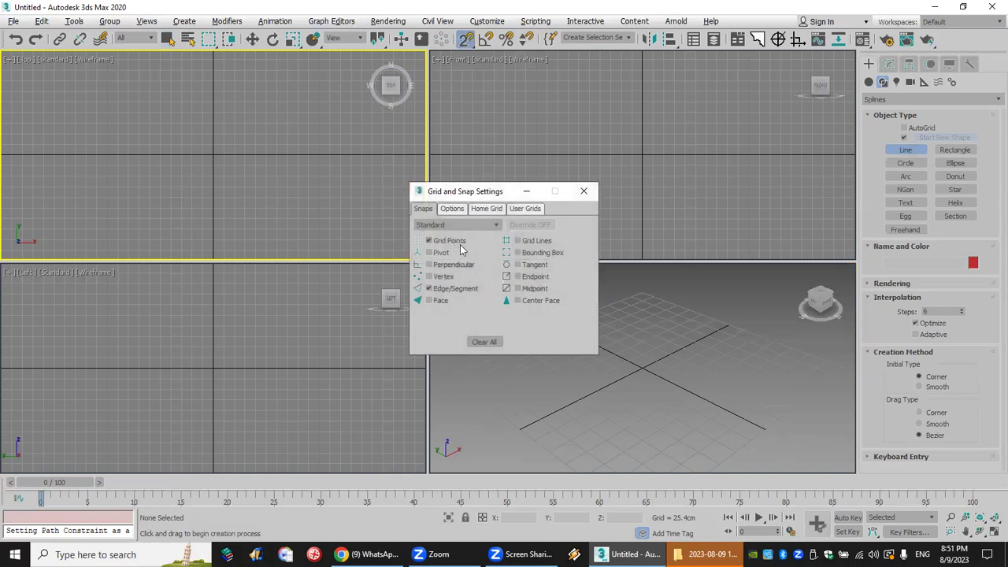
left_click(582, 192)
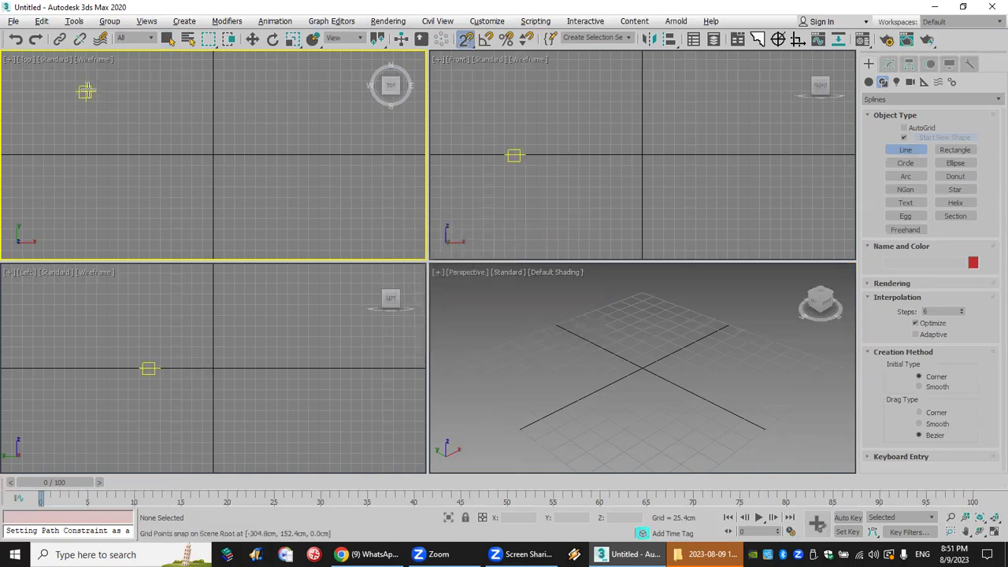
Step: Draw a closed, stepped Line outline with eight corners in the Top view, snapping each corner to a grid point
left_click(66, 81)
left_click(266, 80)
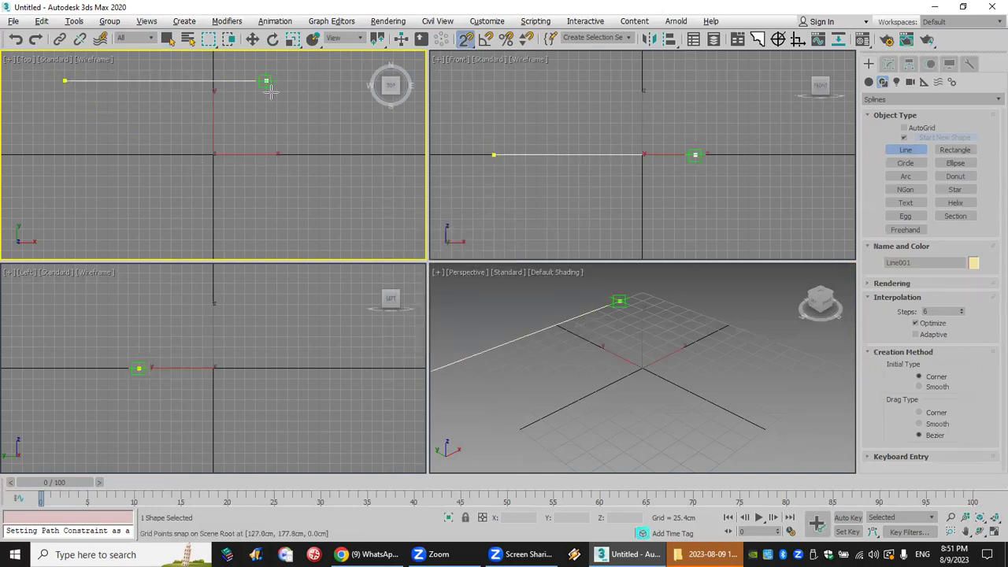
left_click(266, 122)
left_click(234, 123)
left_click(234, 208)
left_click(128, 208)
left_click(128, 228)
left_click(65, 228)
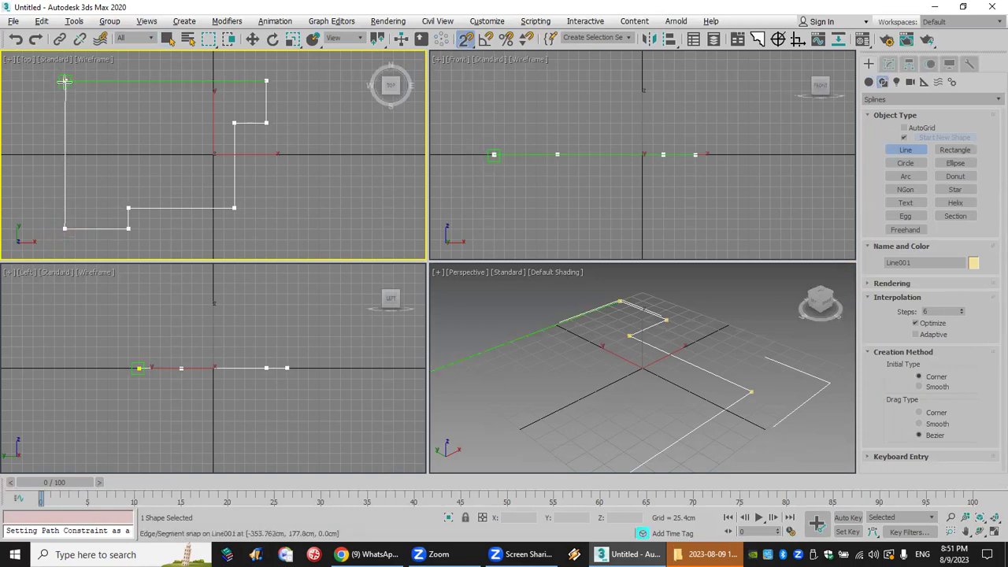
left_click(65, 80)
left_click(487, 317)
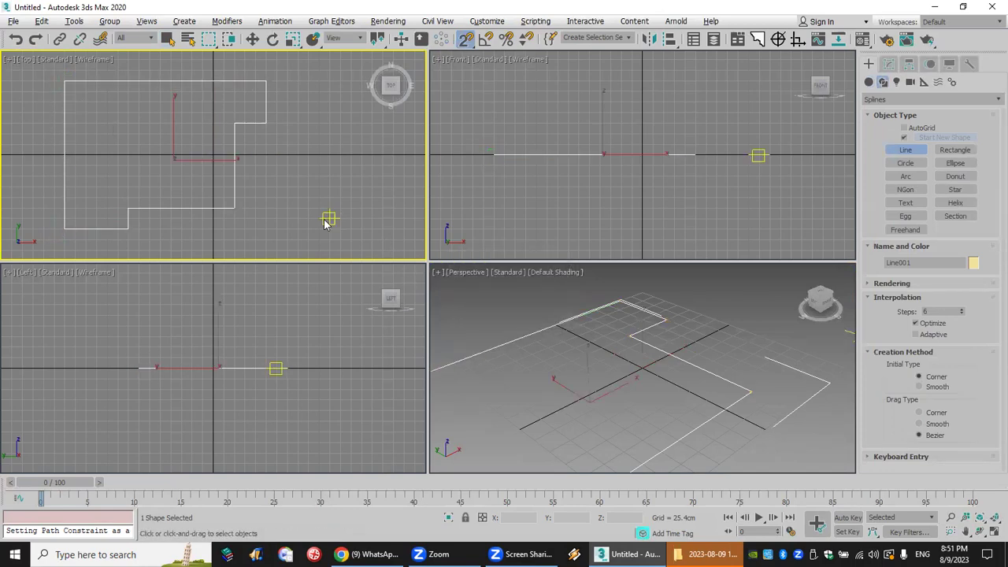
right_click(326, 218)
Step: Move the stepped outline in the Top view along negative X to about X -812.8 cm, Y -25.4 cm
scroll(375, 198, "down", 2)
left_click(252, 39)
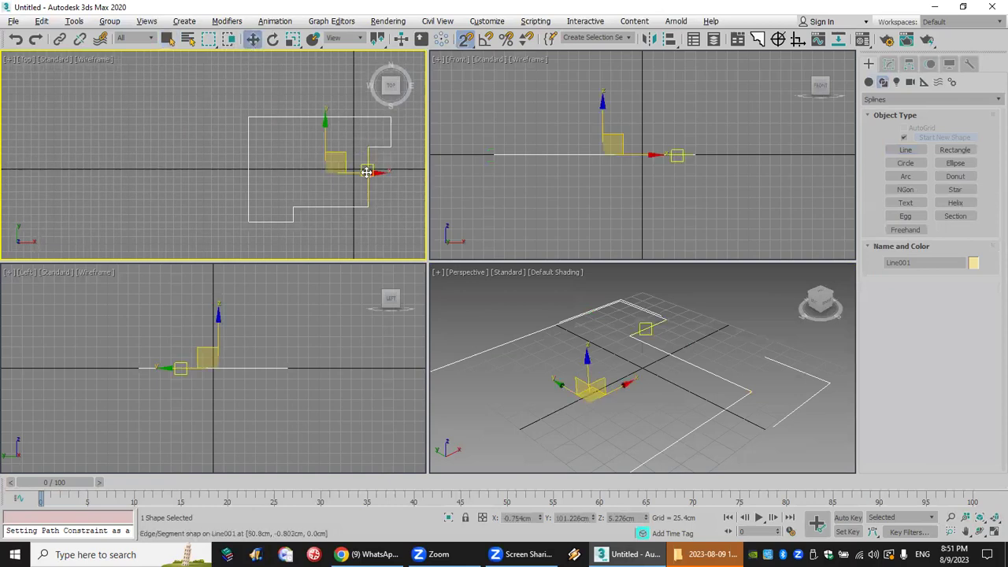
left_click_drag(367, 171, 151, 244)
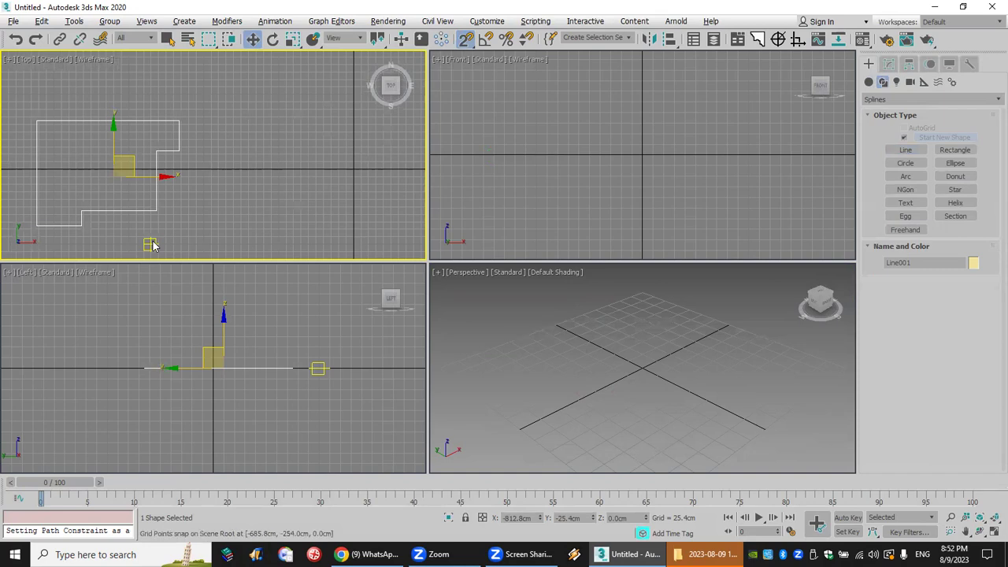
scroll(157, 169, "up", 3)
mouse_move(157, 168)
middle_mouse_down()
mouse_move(266, 165)
mouse_move(296, 124)
middle_mouse_up()
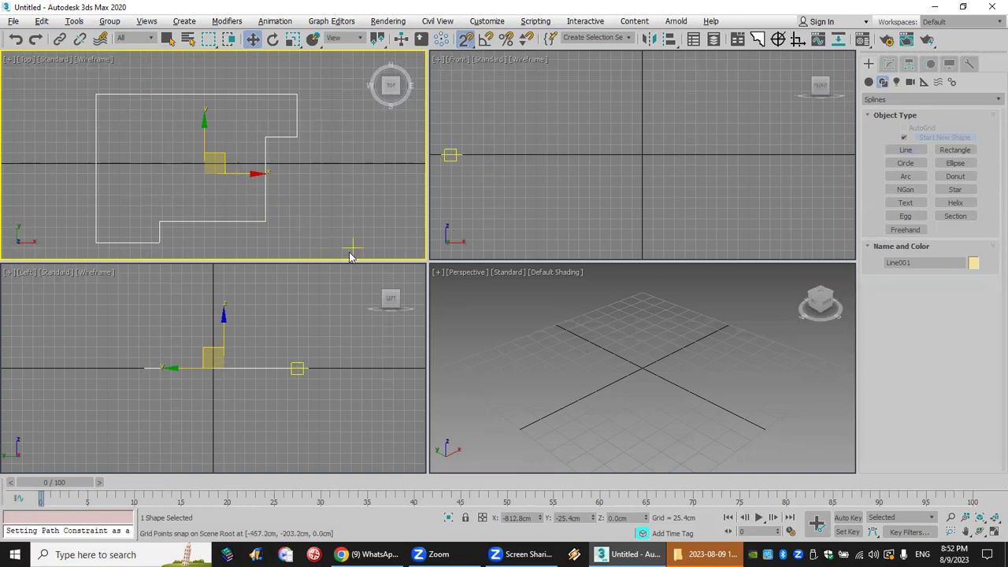
Step: Draw a second closed Line outline with six corners in the Top view beside the first, curving the segment at its upper-left corner
middle_click_drag(229, 213, 48, 213)
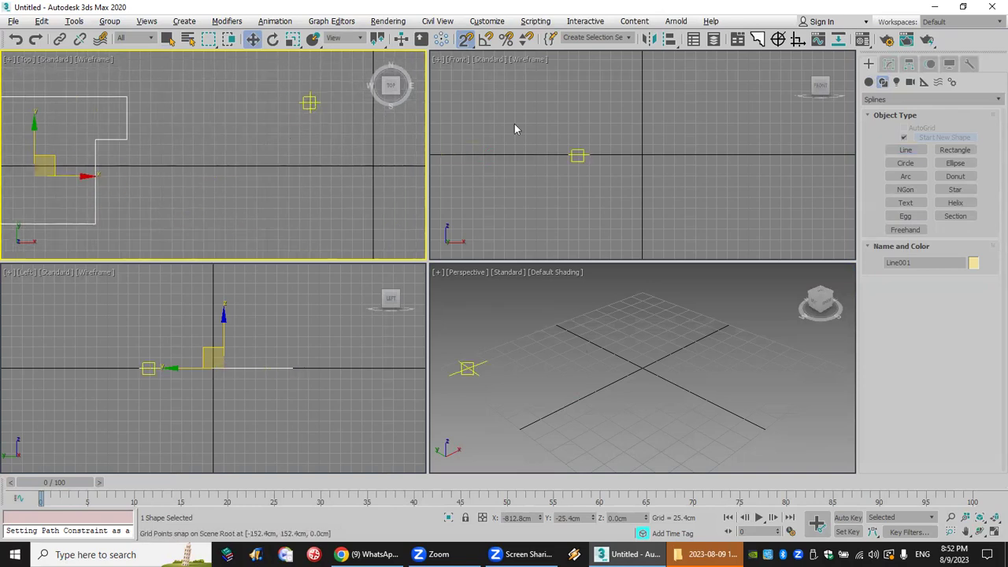
left_click(906, 149)
left_click(320, 92)
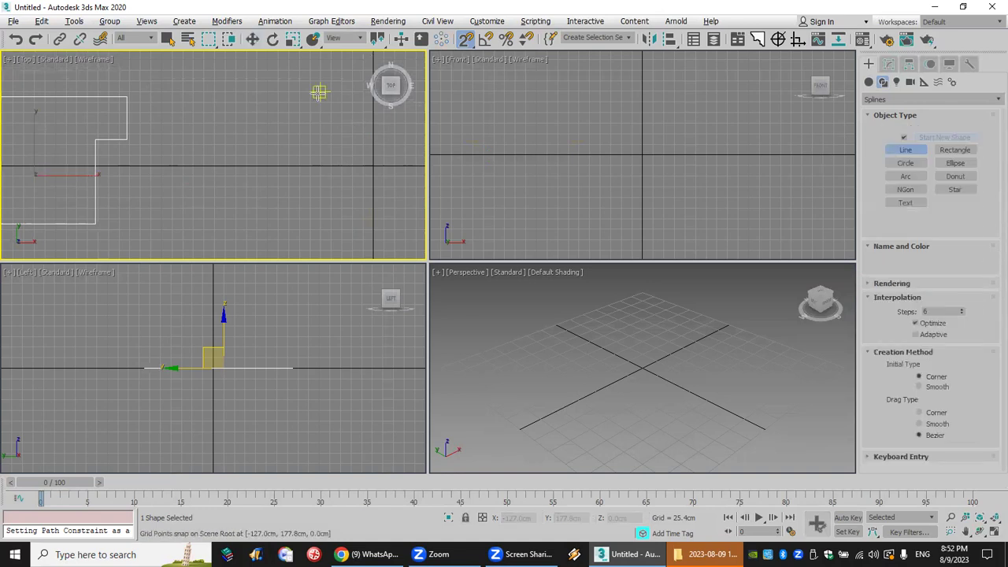
left_click(321, 174)
left_click(204, 175)
left_click(203, 133)
left_click(246, 133)
left_click_drag(245, 92, 257, 92)
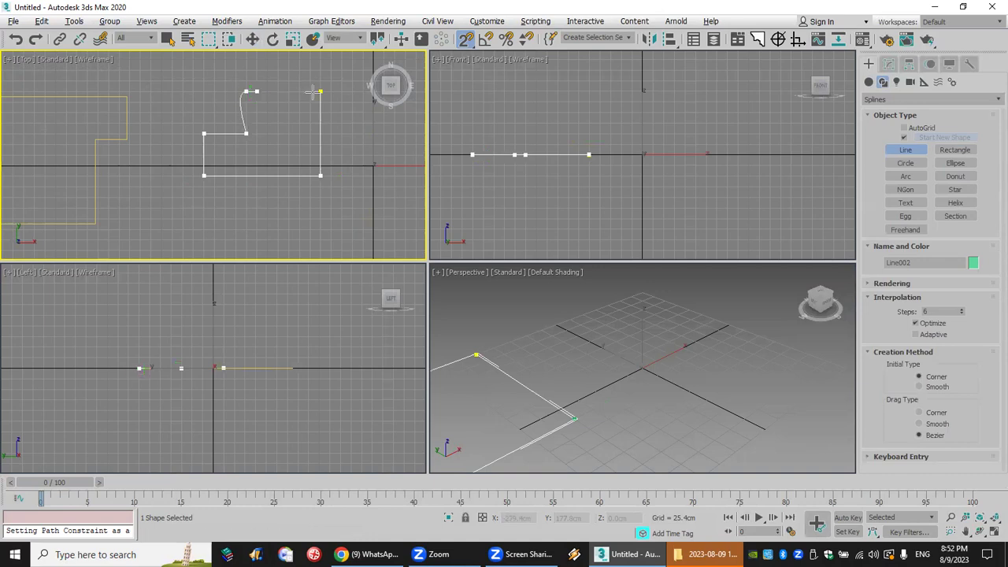
left_click(320, 92)
left_click(485, 317)
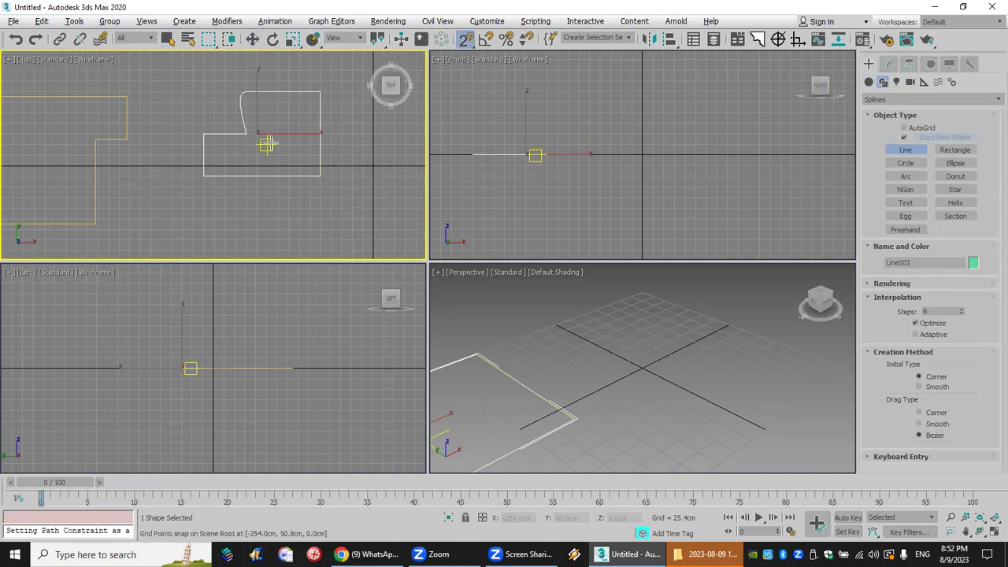
Step: Go to the desktop, open the Vray Picss folder and view picture 4
key("alt+Tab")
key("super+d")
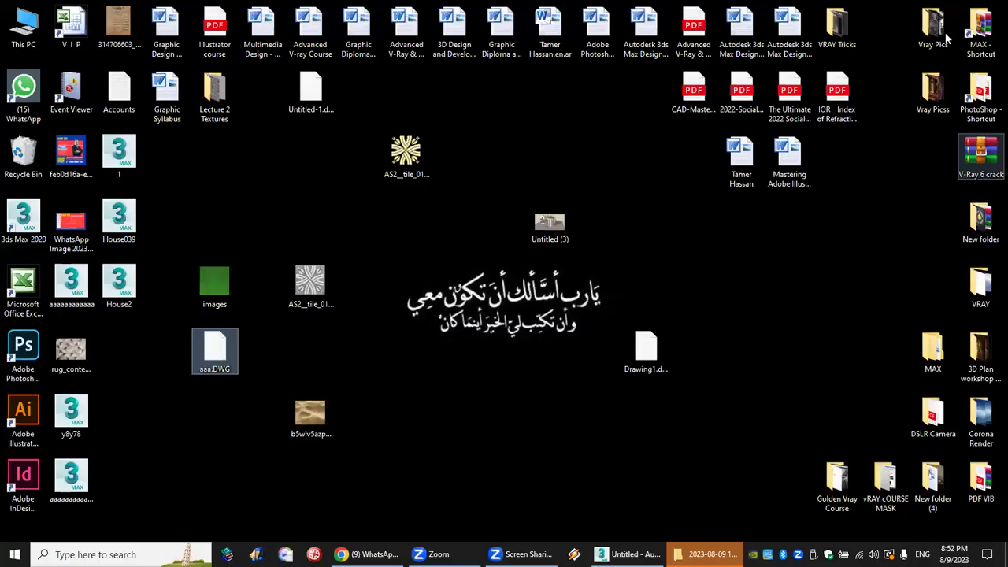
double_click(932, 92)
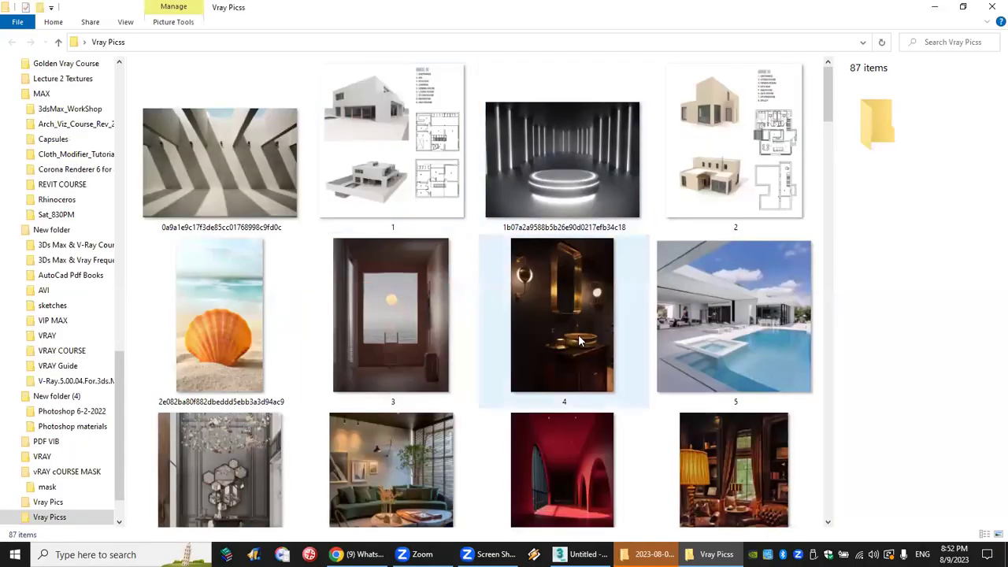
double_click(579, 341)
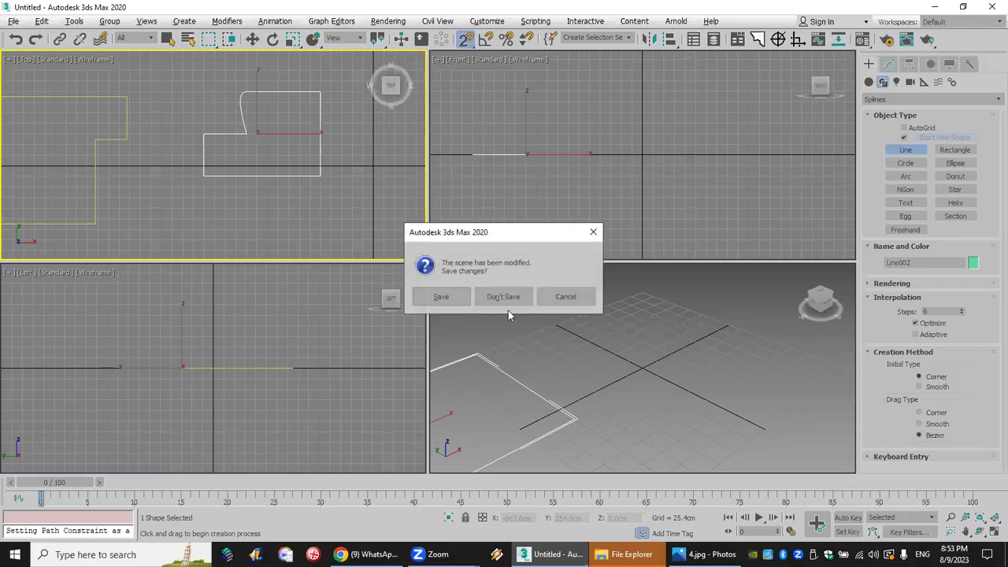
Step: Reset the 3ds Max scene without saving the line outlines and make the Top view active
left_click(505, 300)
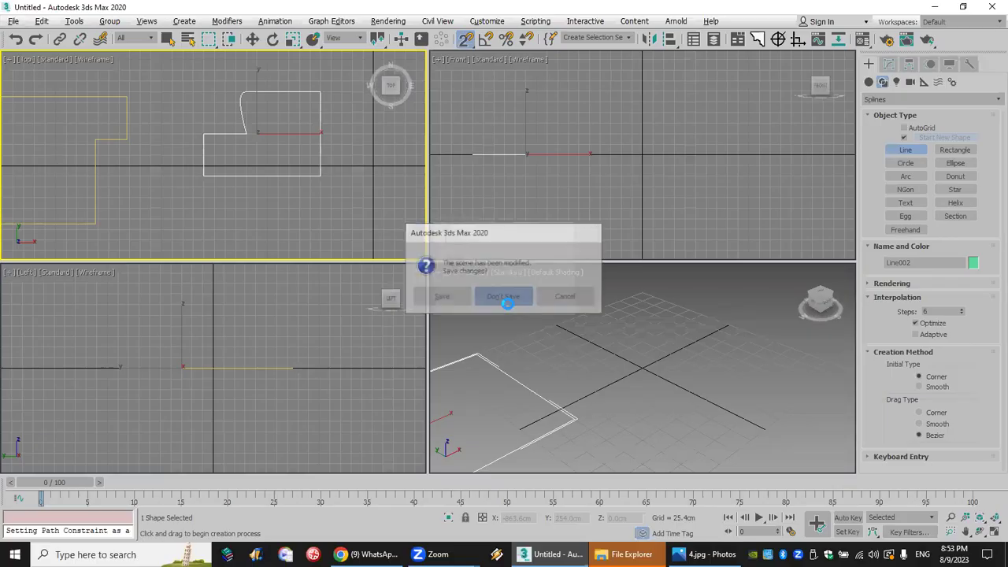
left_click(476, 296)
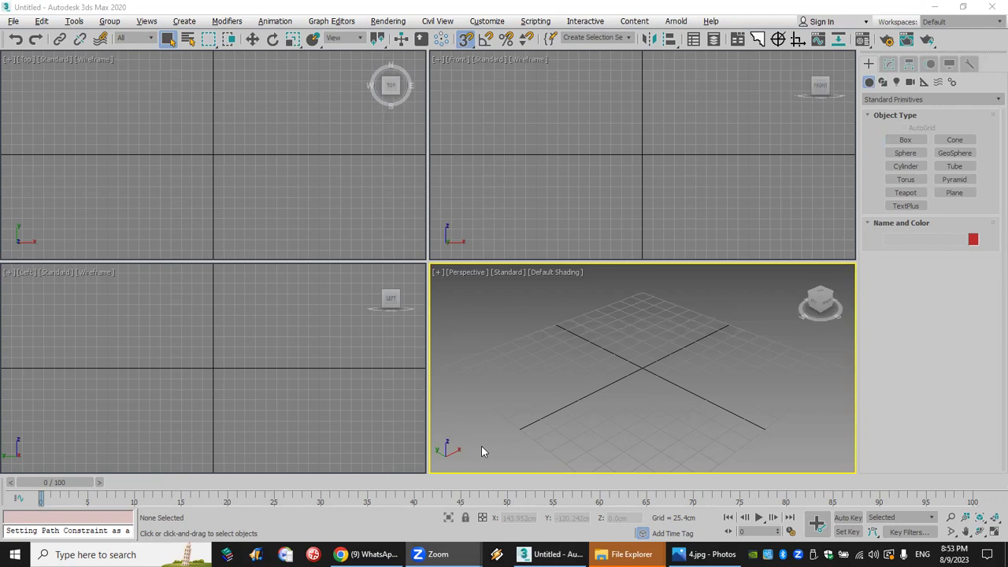
left_click(292, 204)
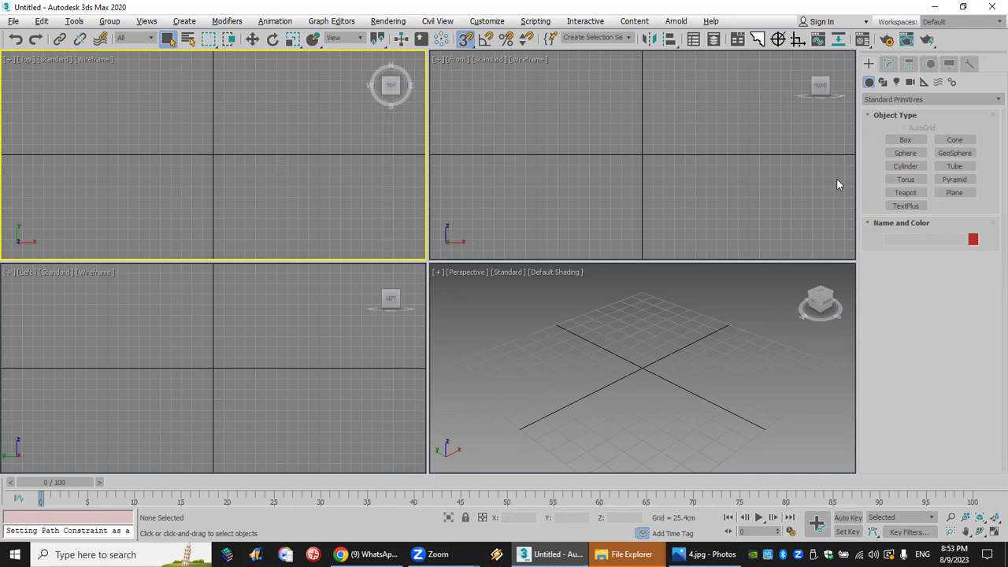
Step: With 2D snapping, draw a Line in the Top view along a horizontal run, doubling back over it, then down to a lower corner
left_click(881, 82)
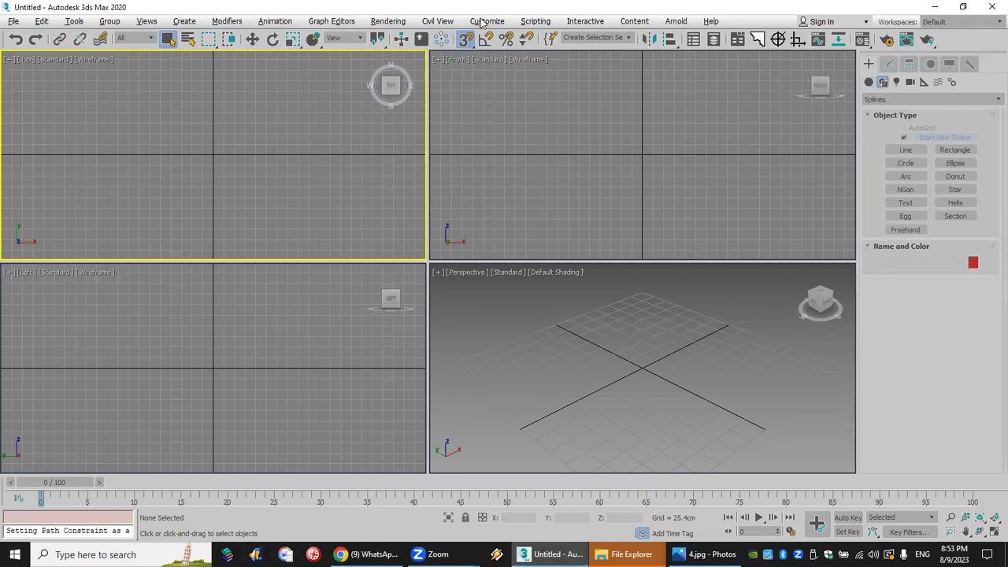
left_click(466, 38)
left_click(907, 150)
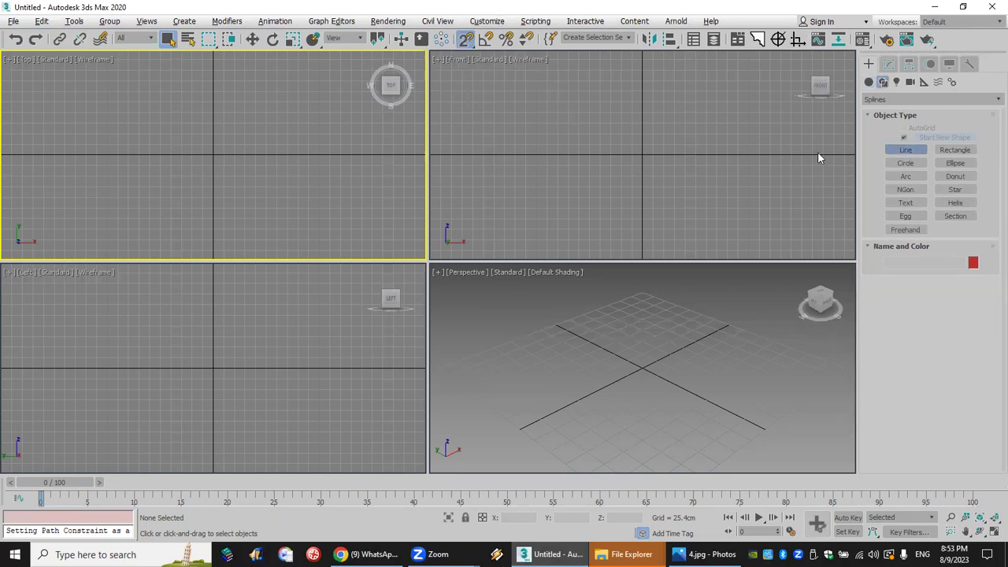
left_click(96, 112)
left_click(340, 113)
left_click(271, 112)
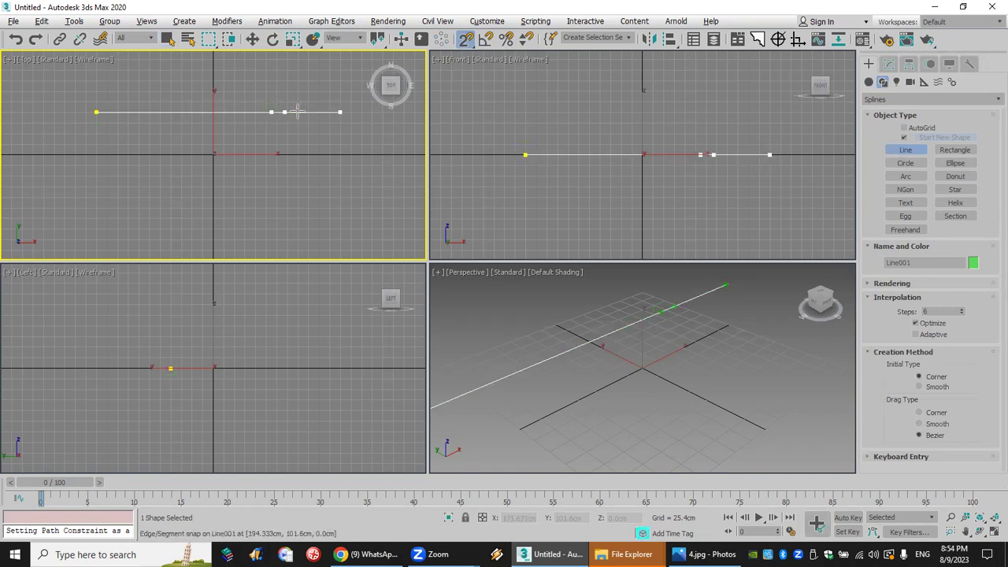
left_click(304, 112)
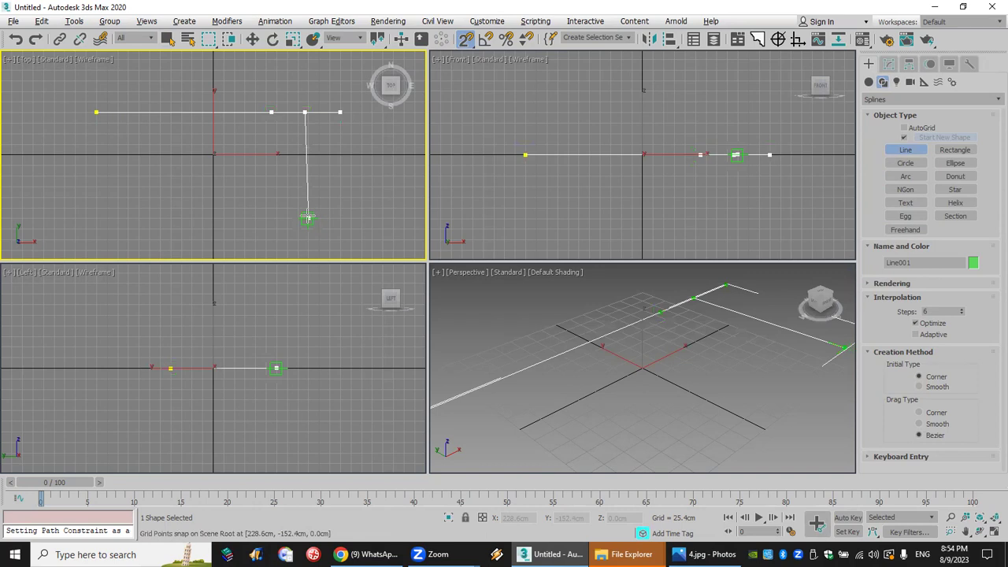
left_click(307, 214)
right_click(308, 213)
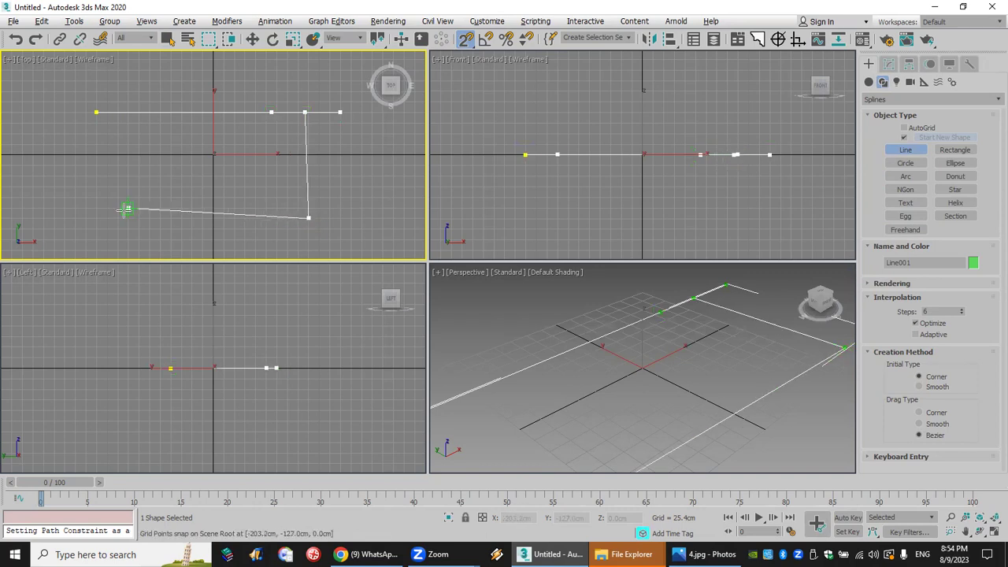
Step: Extend the line along the lower side, double back partway, add a short upward branch and finish the spline
left_click(118, 218)
left_click(203, 218)
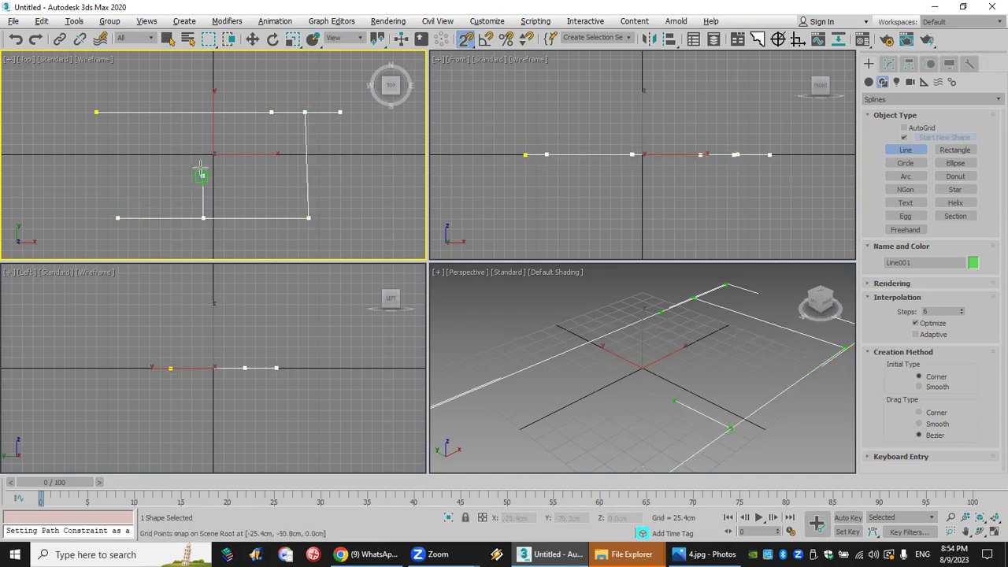
left_click(203, 165)
right_click(204, 200)
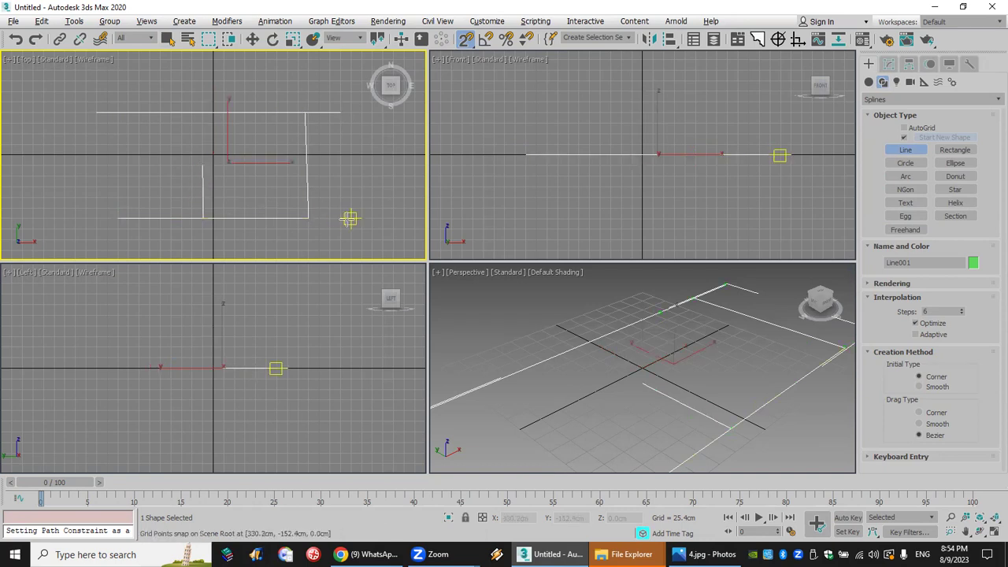
scroll(634, 378, "down", 3)
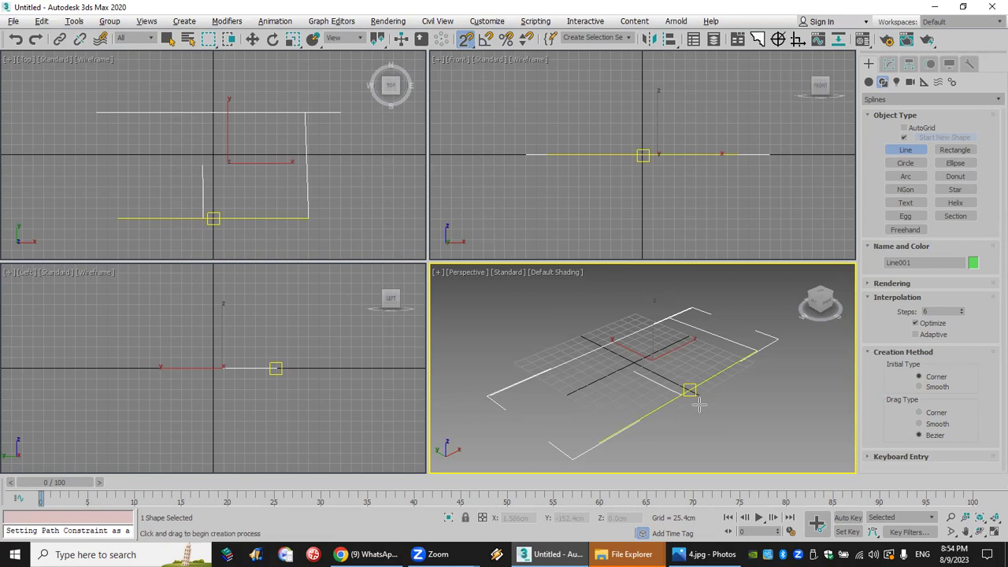
Step: Switch to the browser and examine the AutoCAD article about the OVERKILL command
left_click(367, 555)
left_click(254, 11)
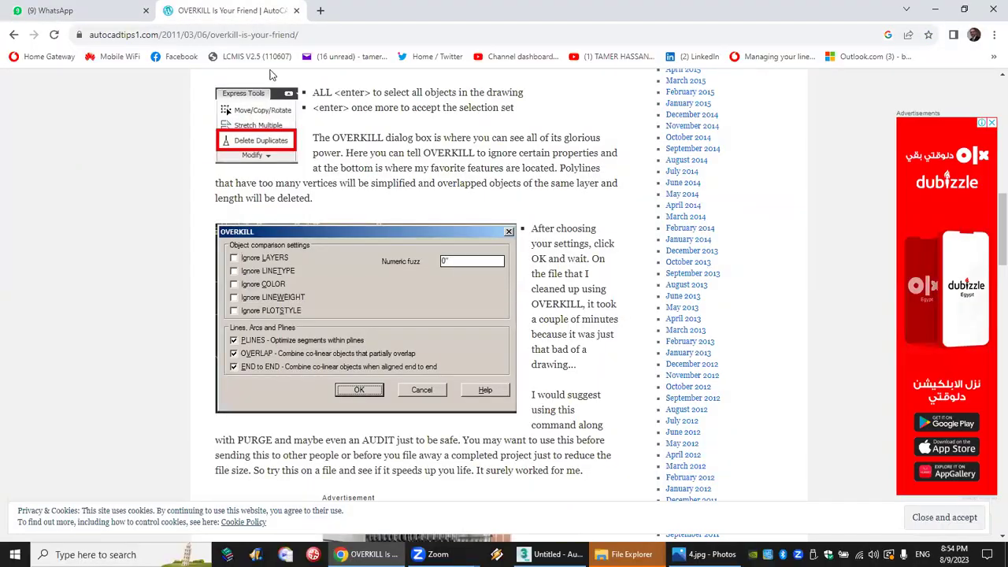
scroll(363, 206, "up", 1)
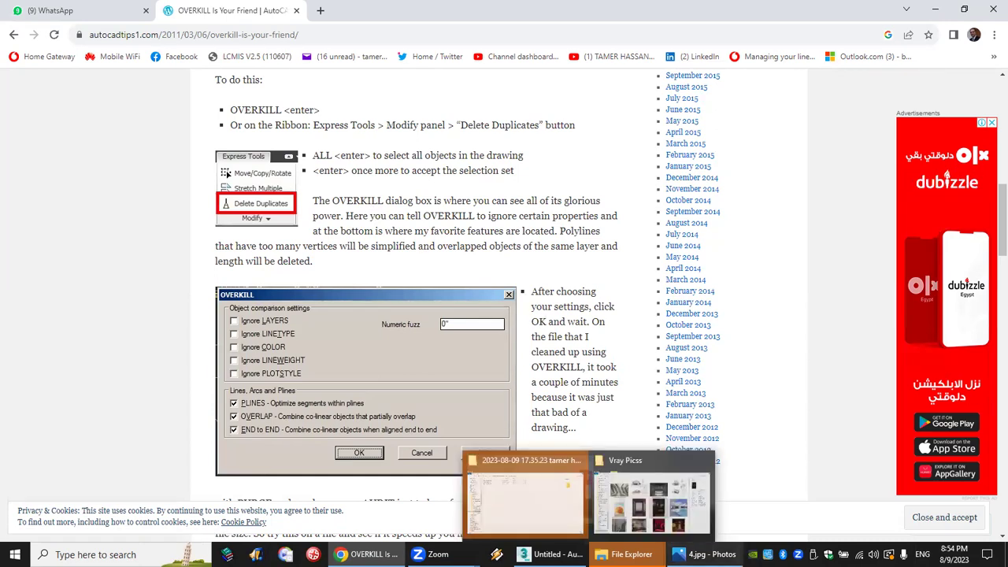
Step: Paste the captured screenshot of the OVERKILL article into the 3d Max OL WhatsApp group chat and send it
left_click(551, 555)
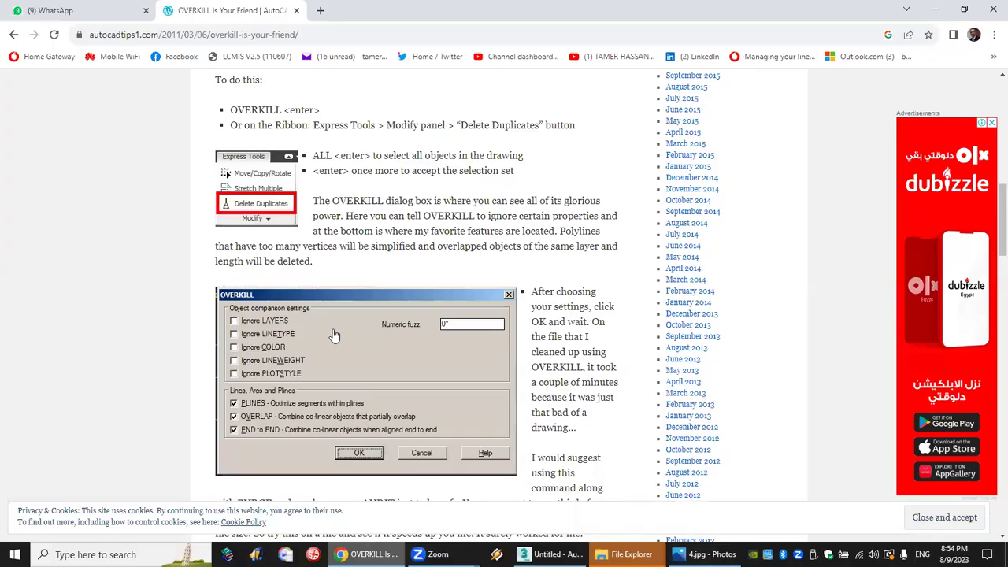
left_click(79, 17)
left_click(900, 256)
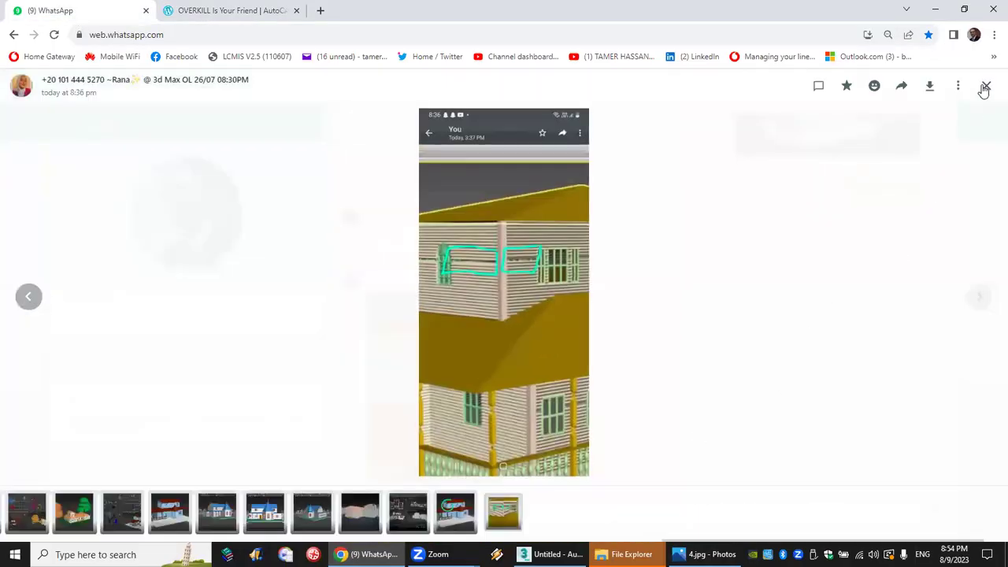
left_click(702, 281)
right_click(863, 512)
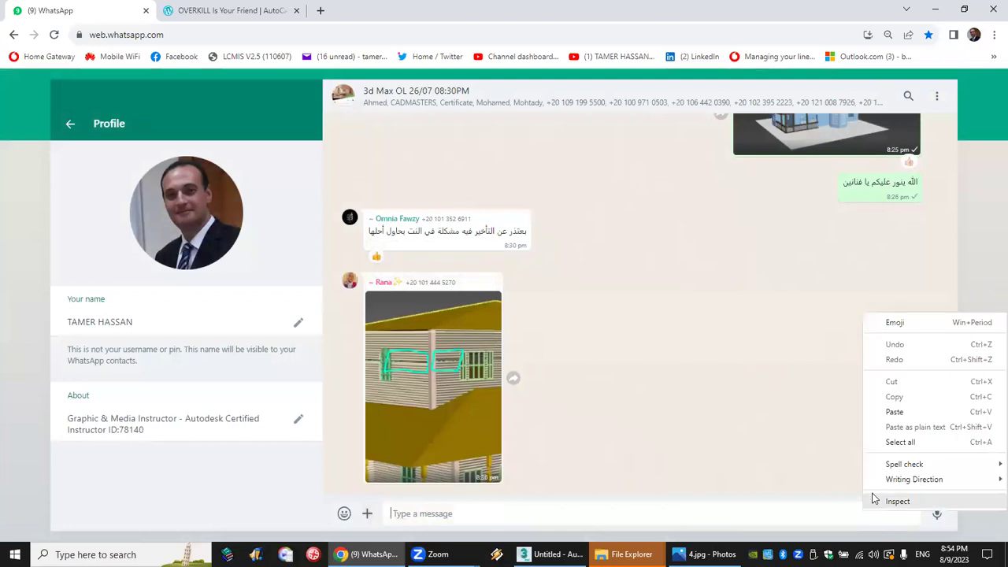
left_click(911, 413)
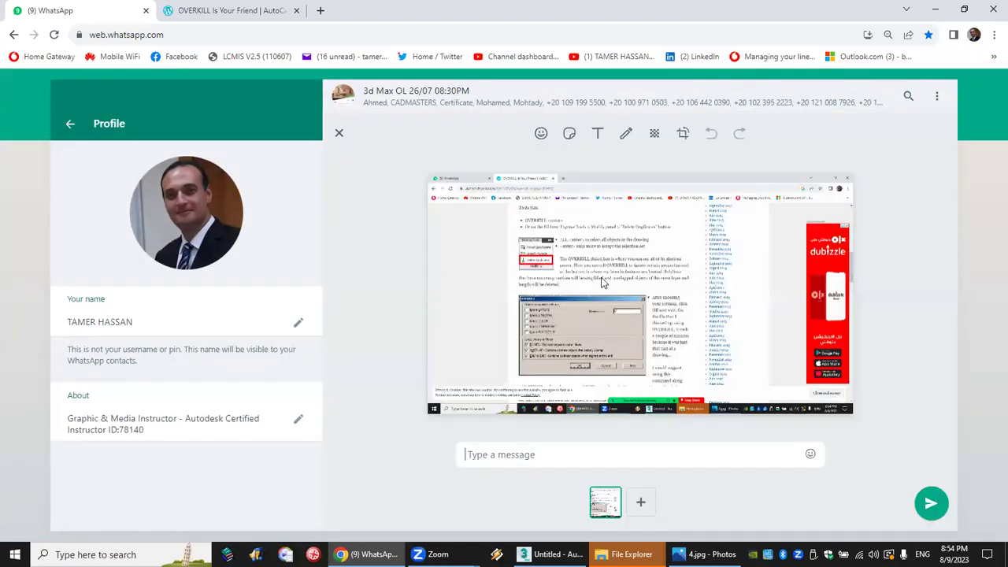
left_click(933, 507)
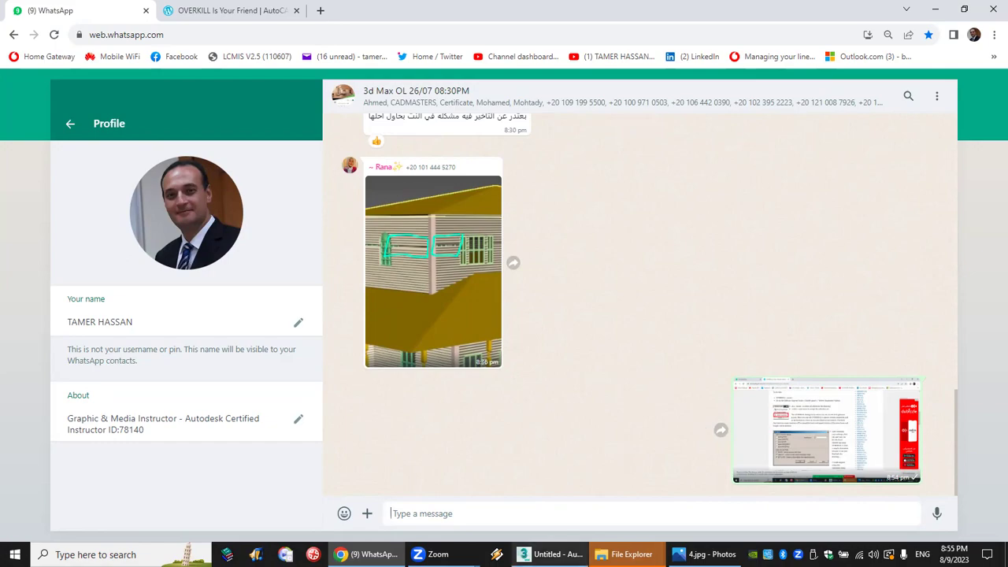
Step: Switch to 3ds Max and extrude the overlapping line to a height of about 199 cm
left_click(551, 554)
left_click(889, 64)
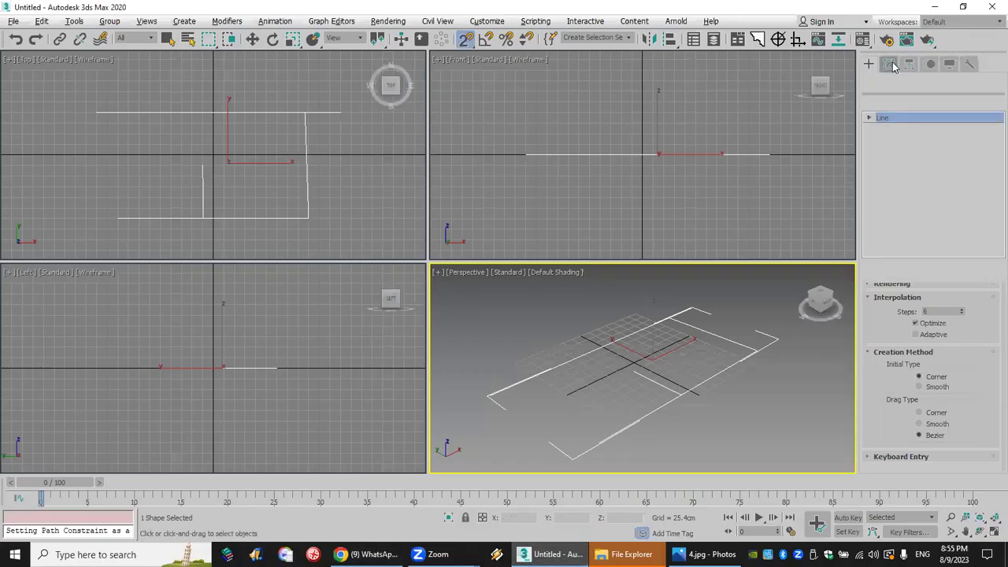
left_click(898, 102)
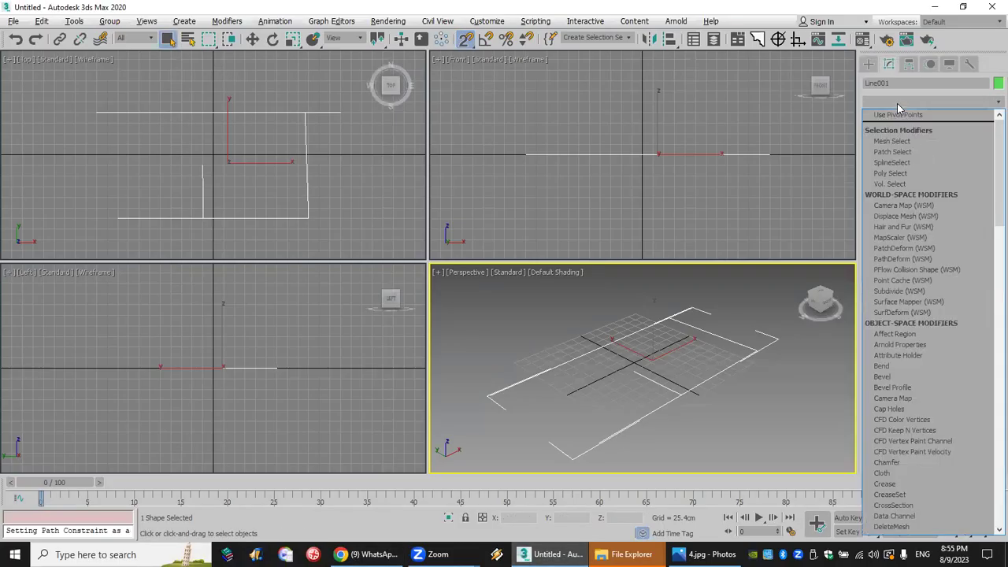
key("e")
left_click(904, 167)
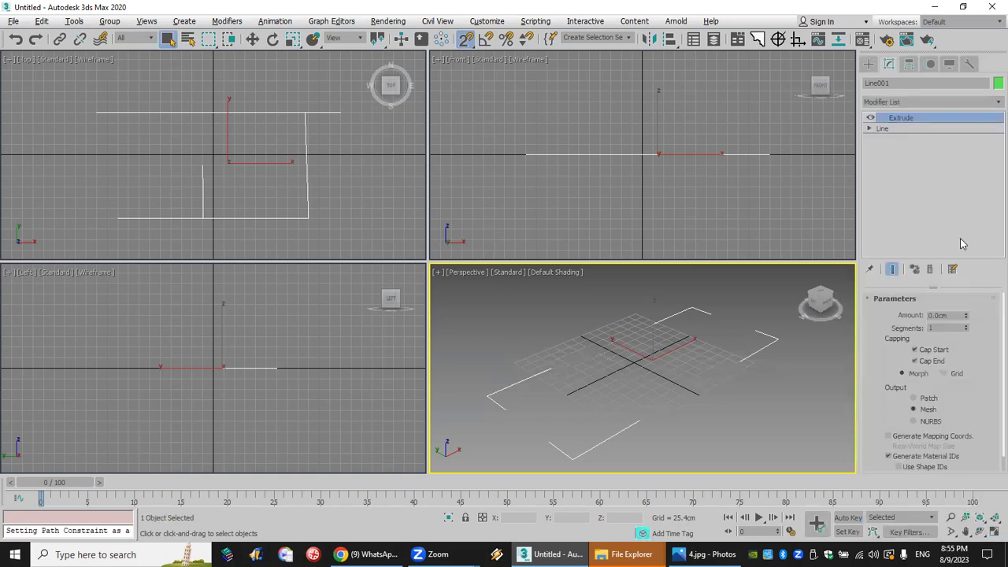
left_click_drag(967, 323, 968, 252)
middle_click_drag(648, 403, 607, 415)
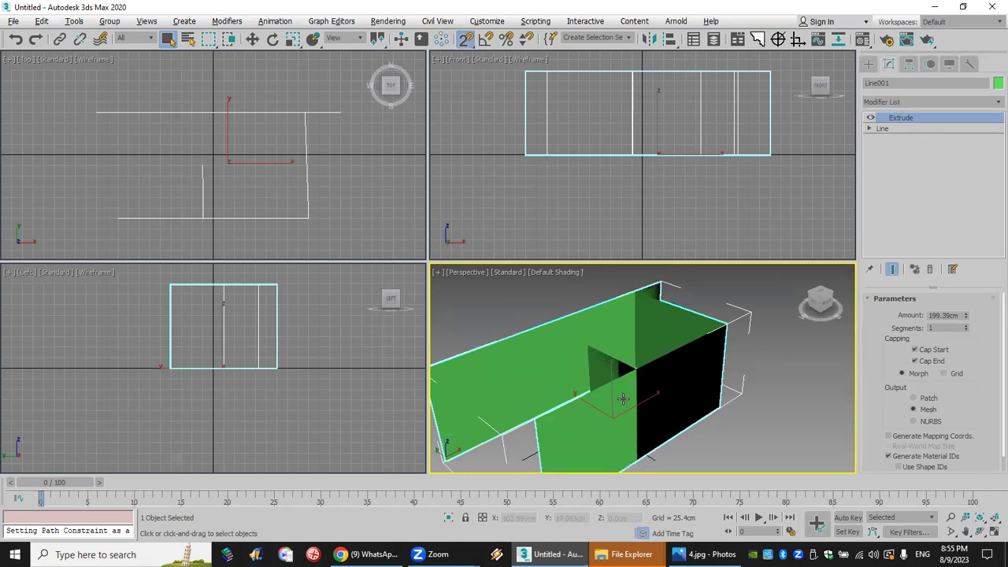
Step: Move several vertices of the line in the Top view to pull its overlapping segments apart
left_click(869, 129)
left_click(892, 139)
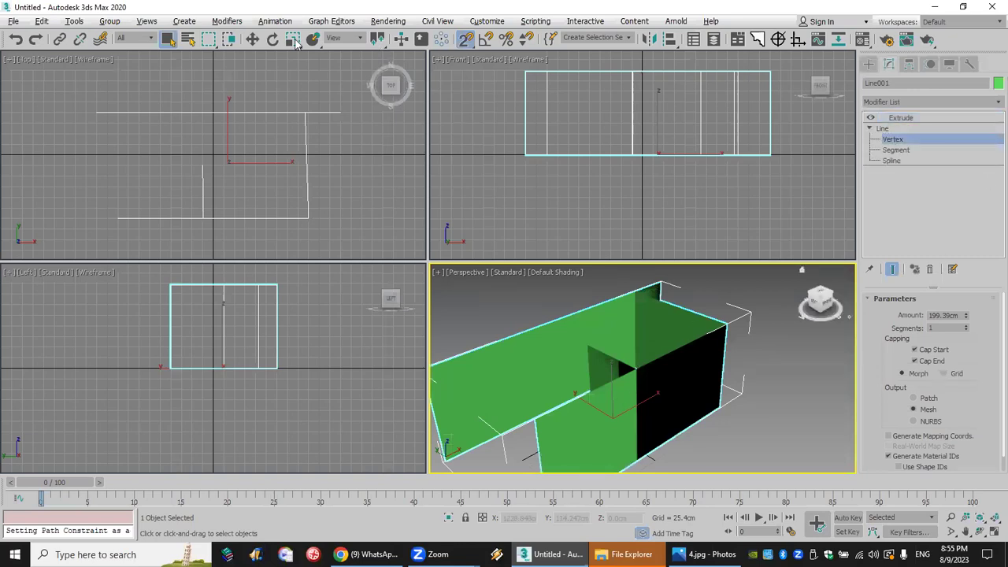
left_click(254, 40)
left_click_drag(203, 165, 360, 189)
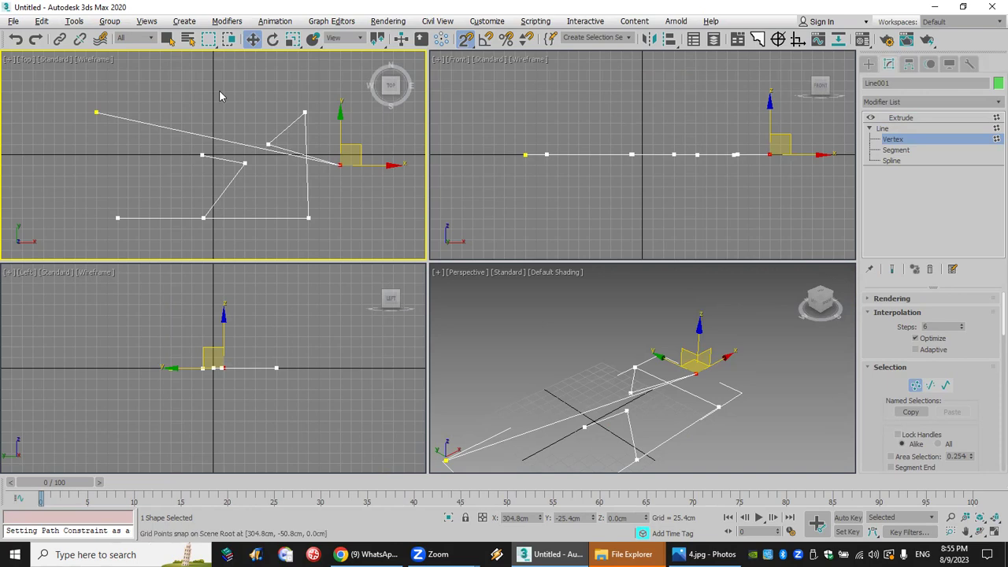
Step: Reset the scene without saving the overlapping line and make the Top view active
left_click(14, 22)
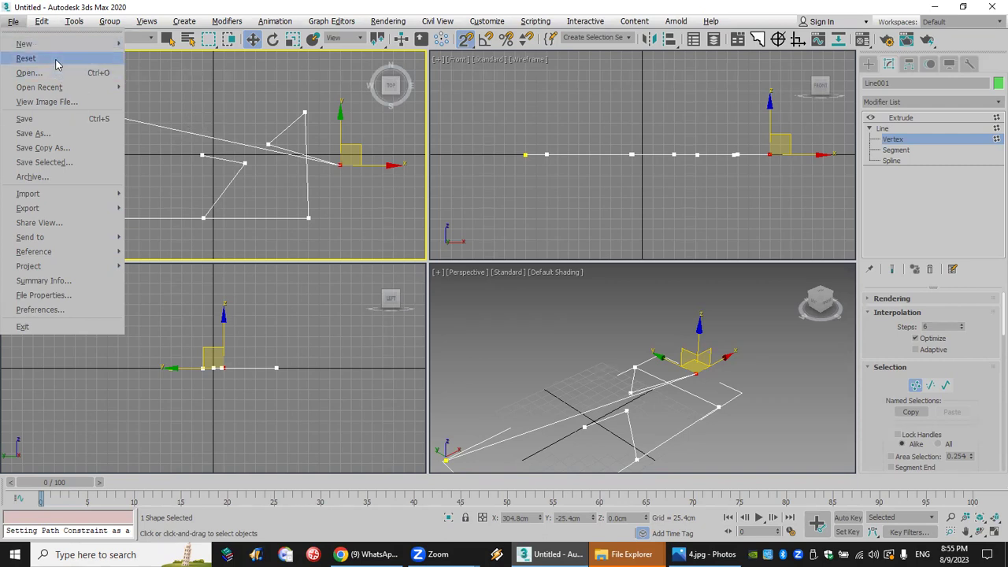
left_click(26, 58)
left_click(514, 296)
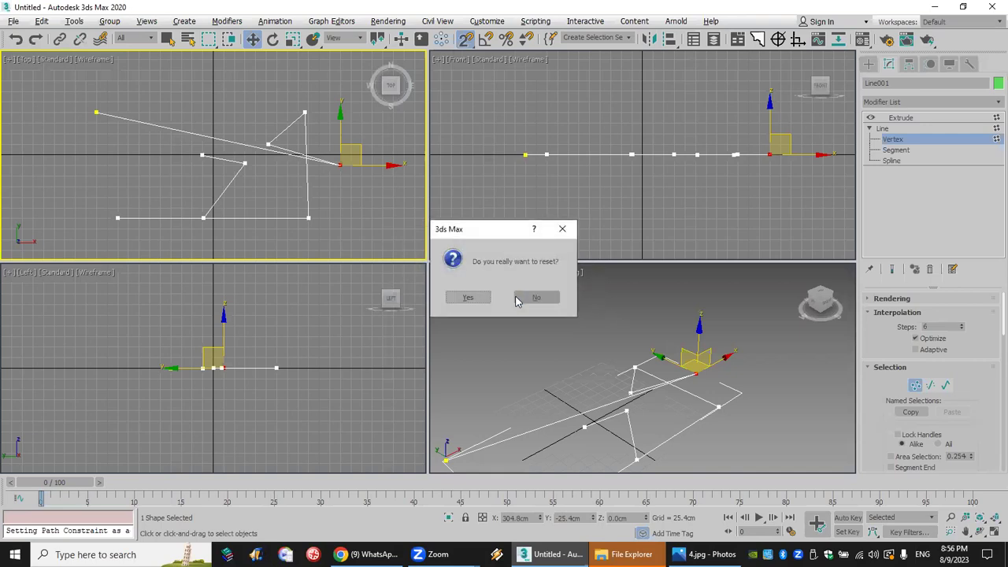
left_click(472, 297)
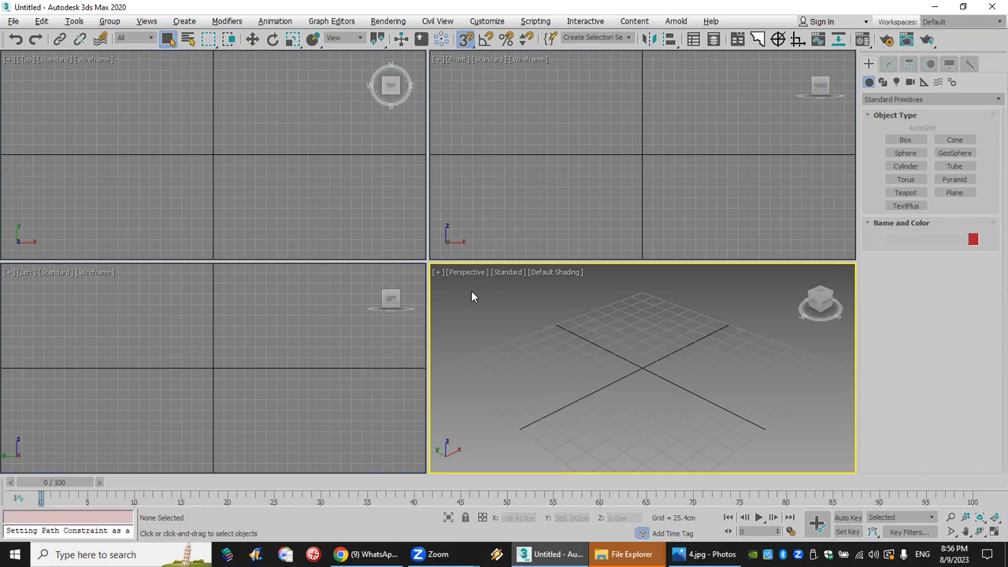
left_click(410, 189)
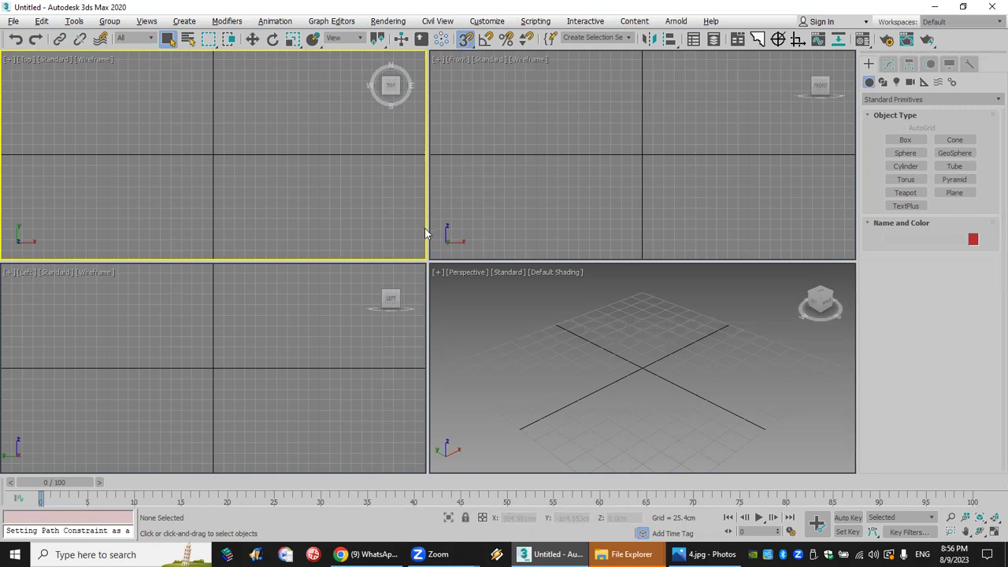
Step: Import Drawing1.dwg from the desktop directly into the Perspective view
key("alt+Tab")
key("super+d")
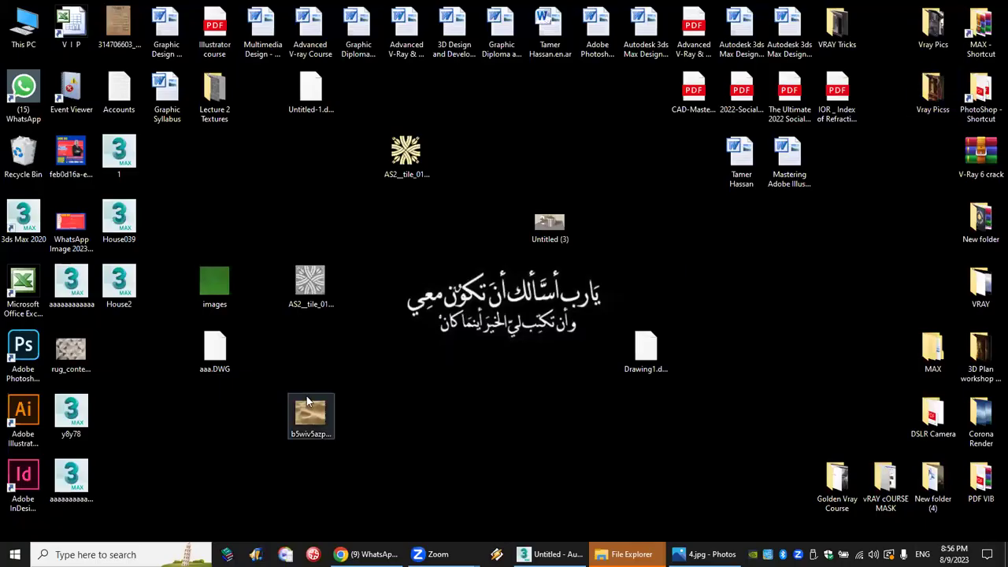
left_click(217, 358)
left_click_drag(641, 347, 567, 377)
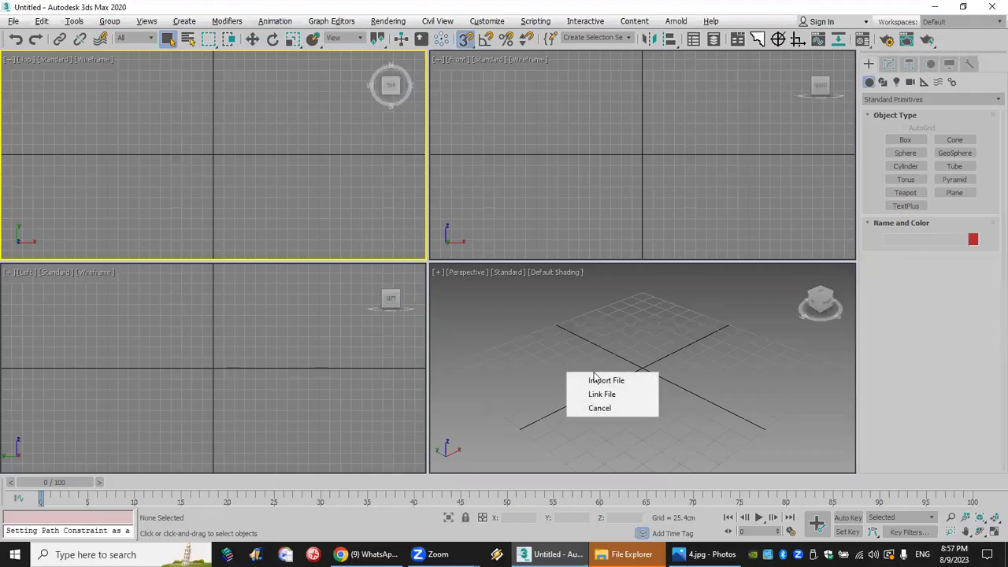
left_click(600, 382)
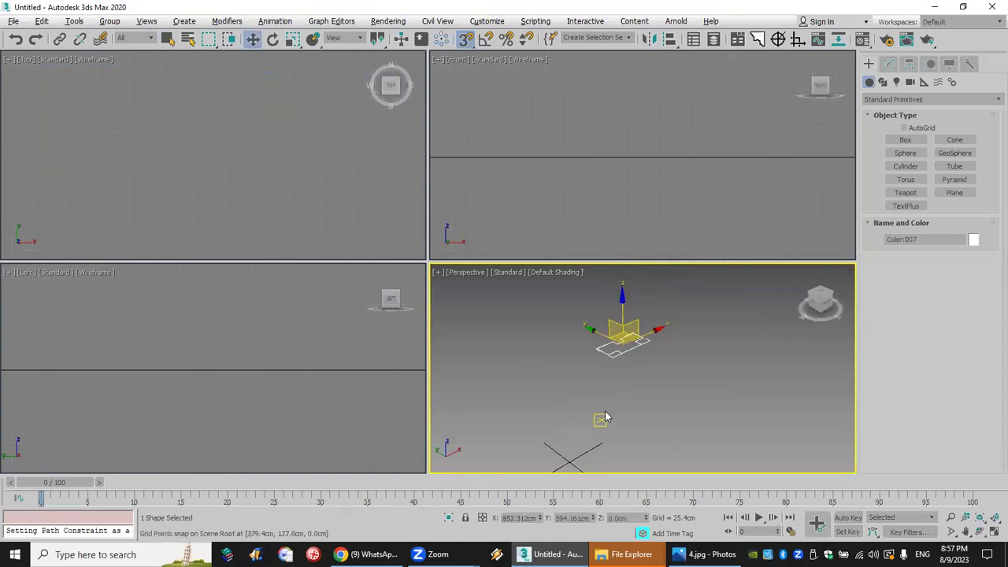
scroll(622, 370, "up", 10)
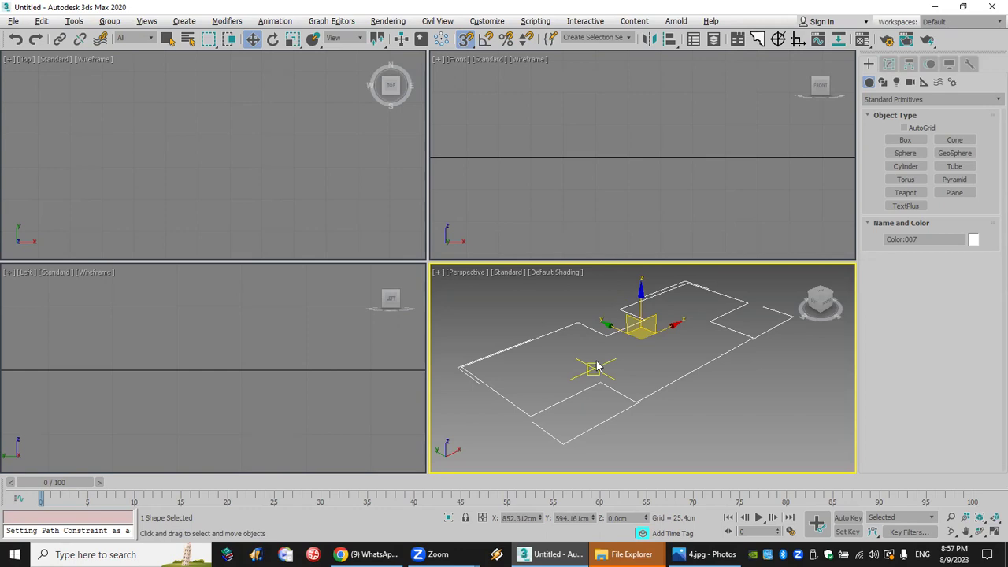
Step: Move the imported plan outline to the world origin by setting its absolute X and Y to 0
right_click(255, 41)
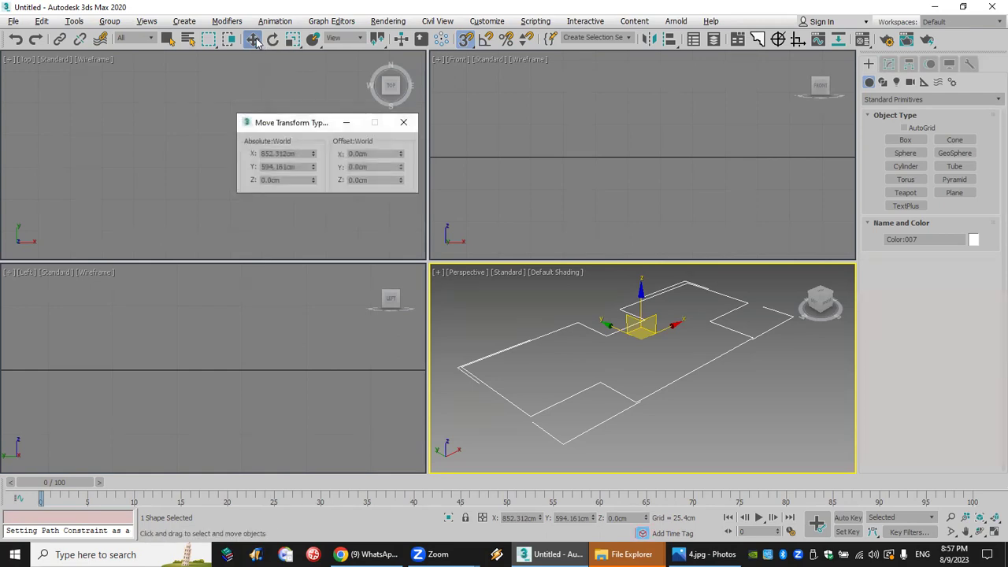
left_click(306, 153)
type("0")
key("Return")
left_click(299, 167)
type("0")
key("Return")
left_click(403, 129)
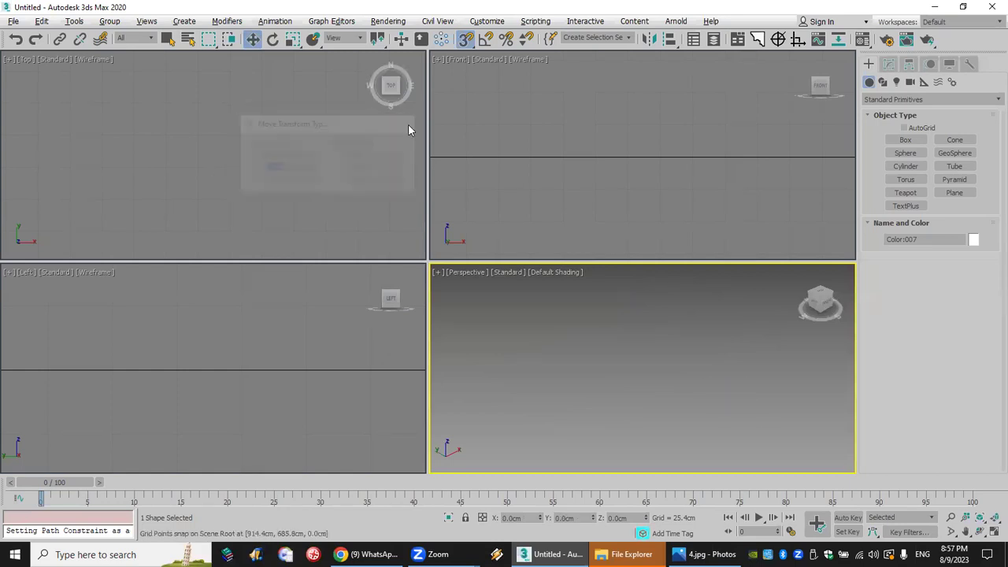
left_click(992, 519)
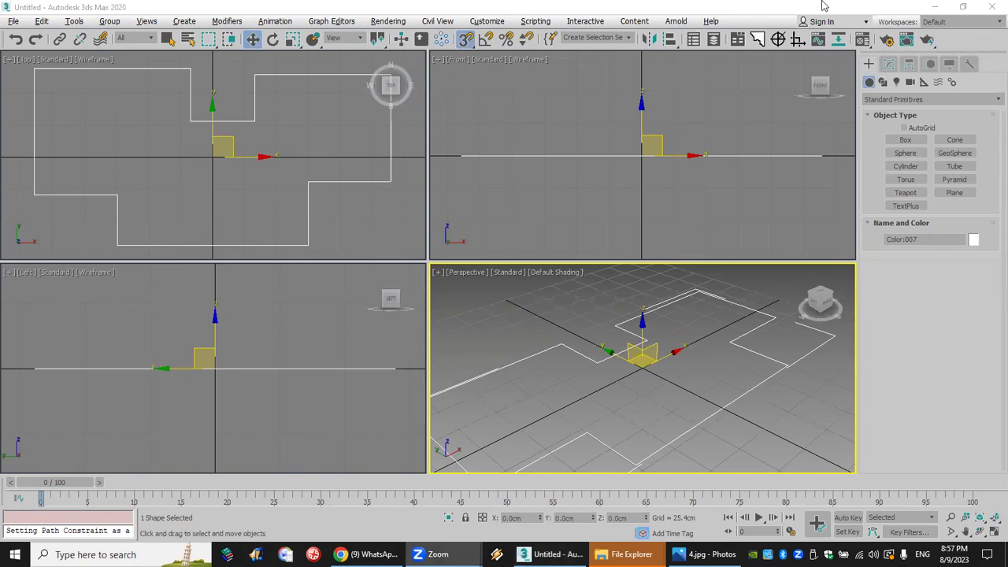
Step: Delete the imported plan outline from the scene
right_click(338, 128)
key("Delete")
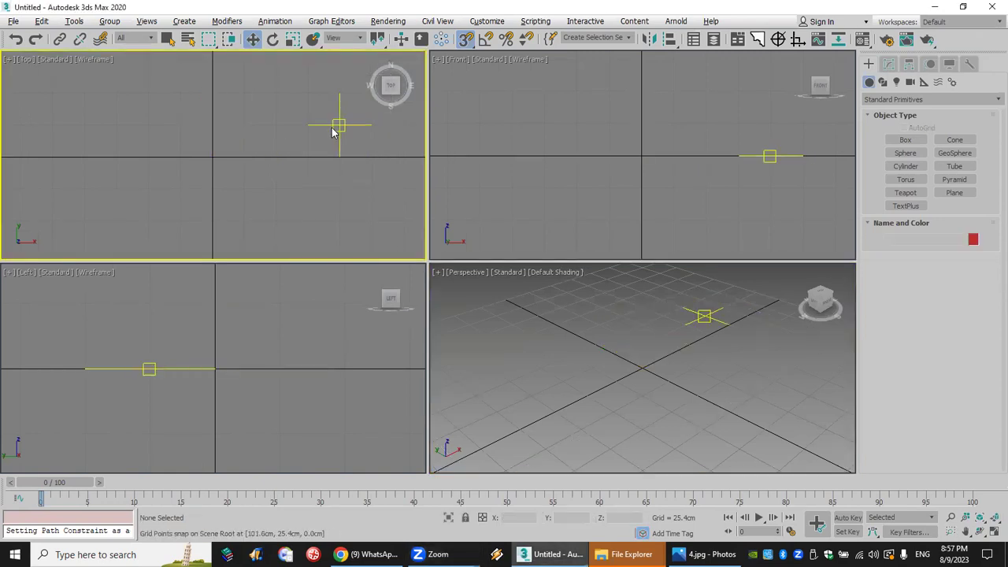
left_click(992, 517)
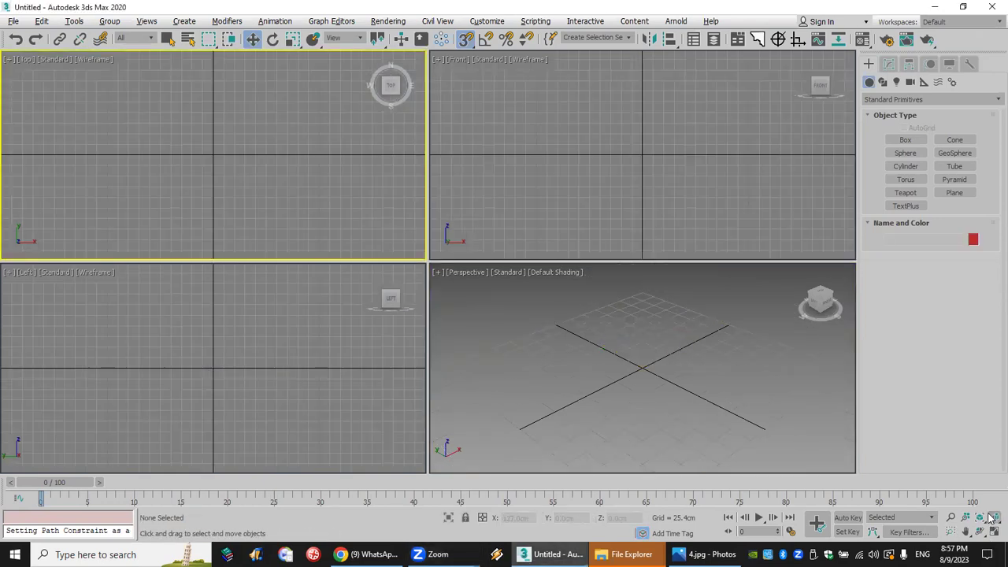
Step: Import Drawing1.dwg from the desktop through the file import command, bringing up its DWG/DXF import options
left_click(14, 21)
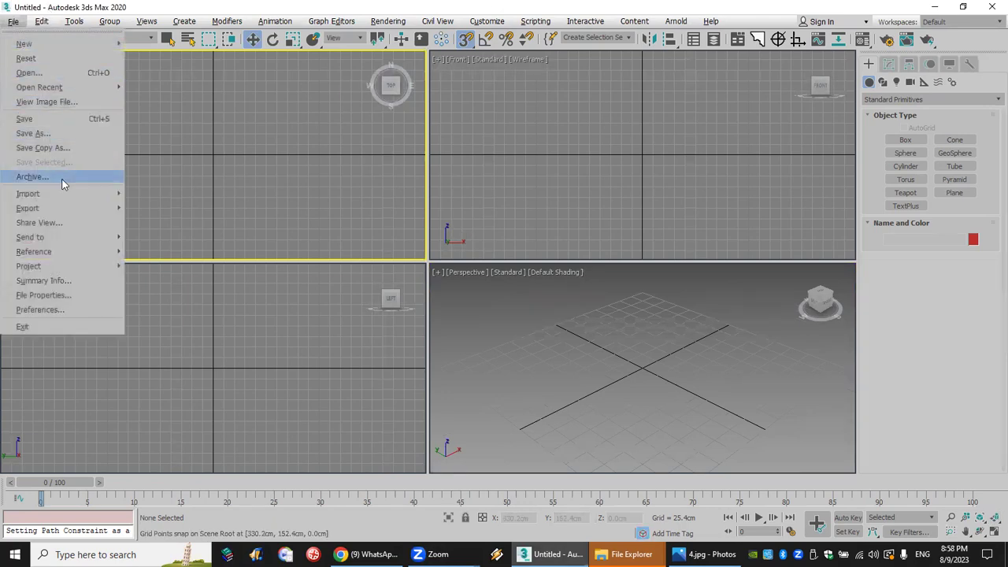
mouse_move(110, 194)
left_click(154, 193)
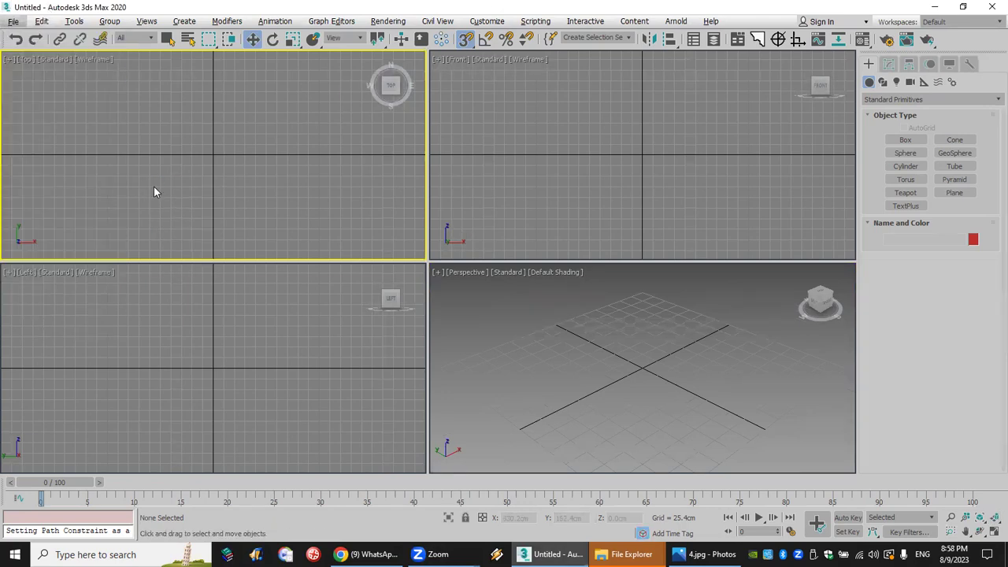
left_click(177, 301)
left_click(567, 446)
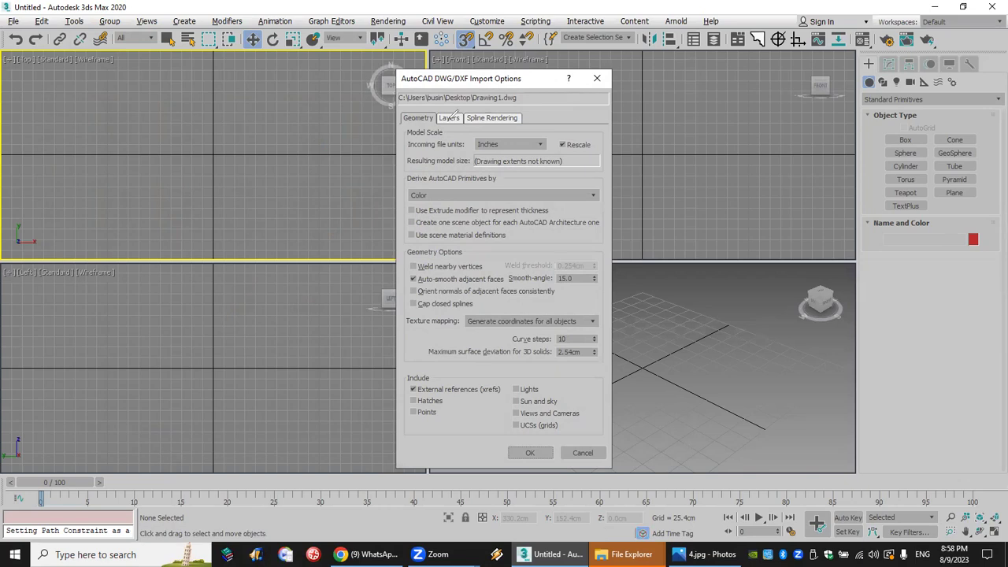
Step: Examine the Layers and Geometry import options, marking the model scale settings as point 1 and circling the incoming file units
mouse_move(447, 110)
left_mouse_down()
mouse_move(721, 122)
mouse_move(714, 147)
left_mouse_up()
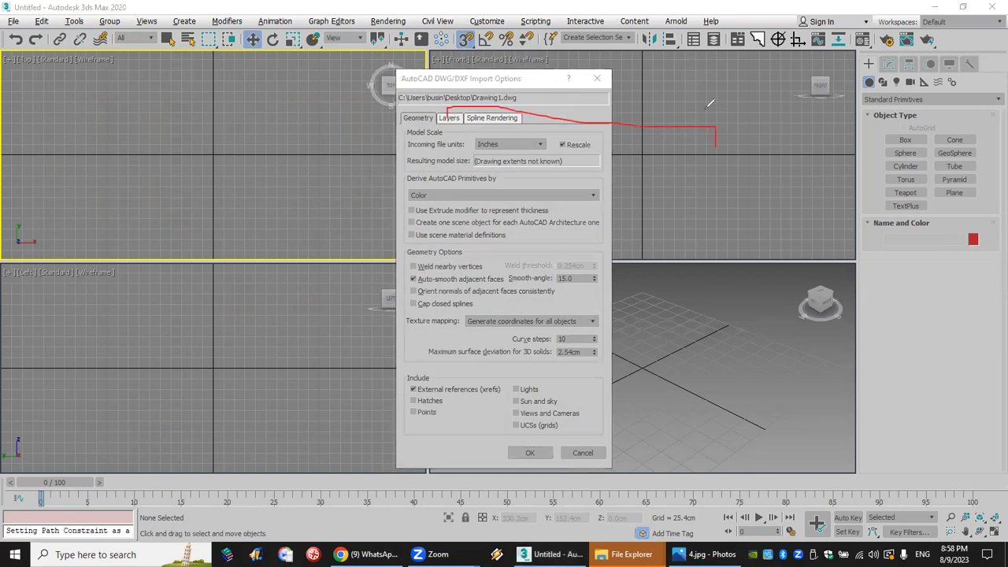
left_click(451, 119)
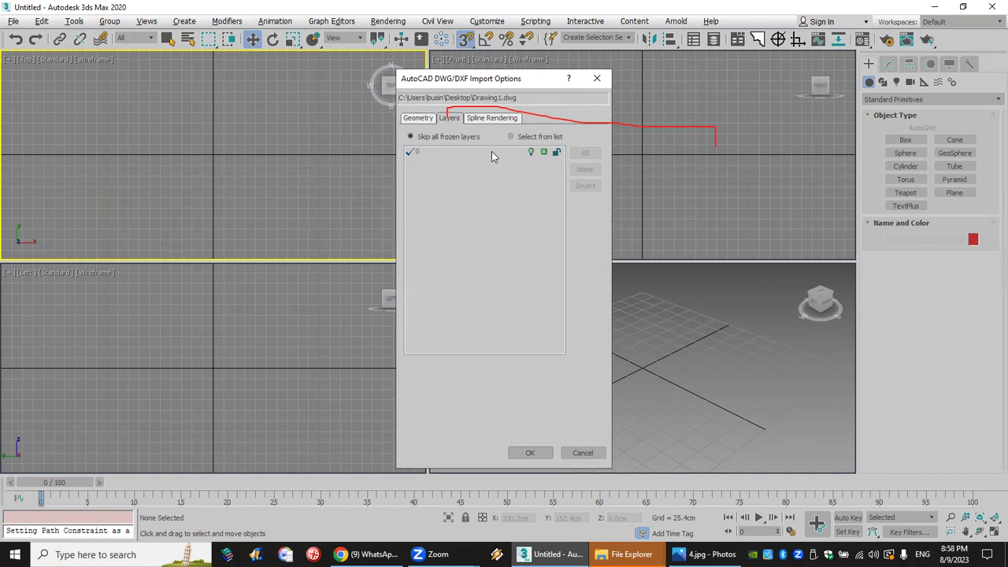
left_click(418, 119)
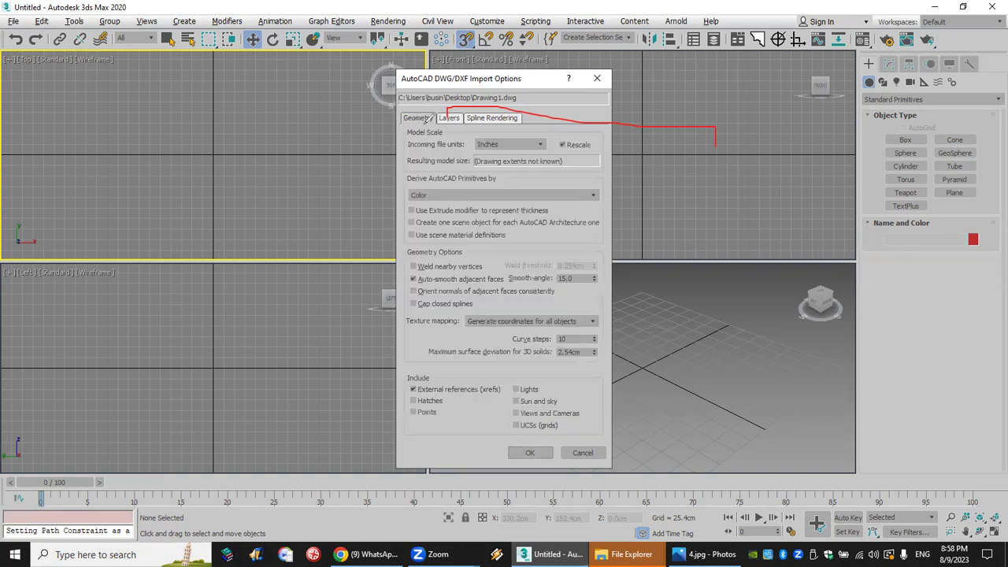
left_click_drag(446, 111, 399, 123)
mouse_move(606, 148)
left_mouse_down()
mouse_move(652, 142)
mouse_move(655, 163)
mouse_move(665, 163)
left_mouse_up()
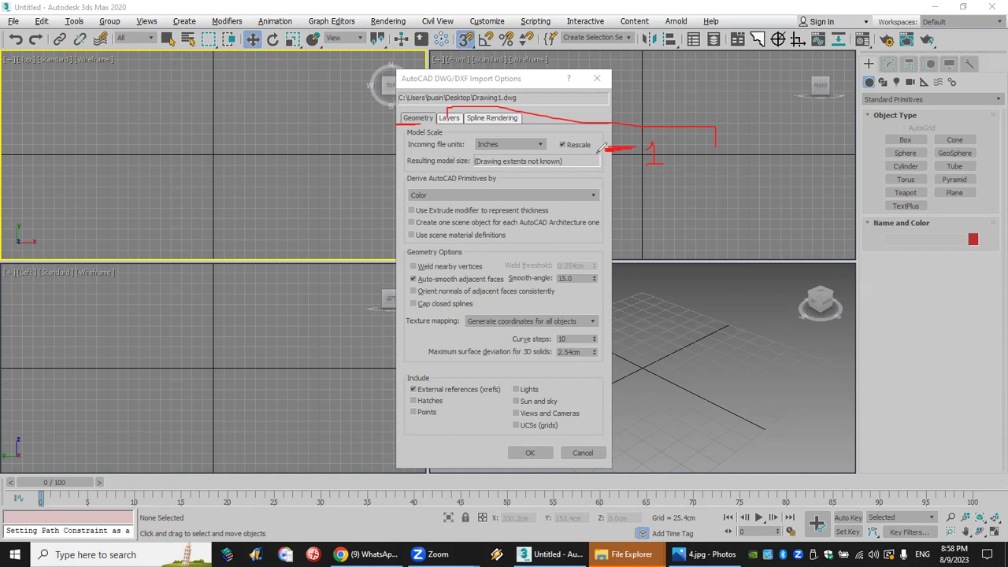
mouse_move(555, 139)
left_mouse_down()
mouse_move(522, 123)
mouse_move(488, 122)
mouse_move(469, 135)
mouse_move(486, 158)
mouse_move(528, 132)
left_mouse_up()
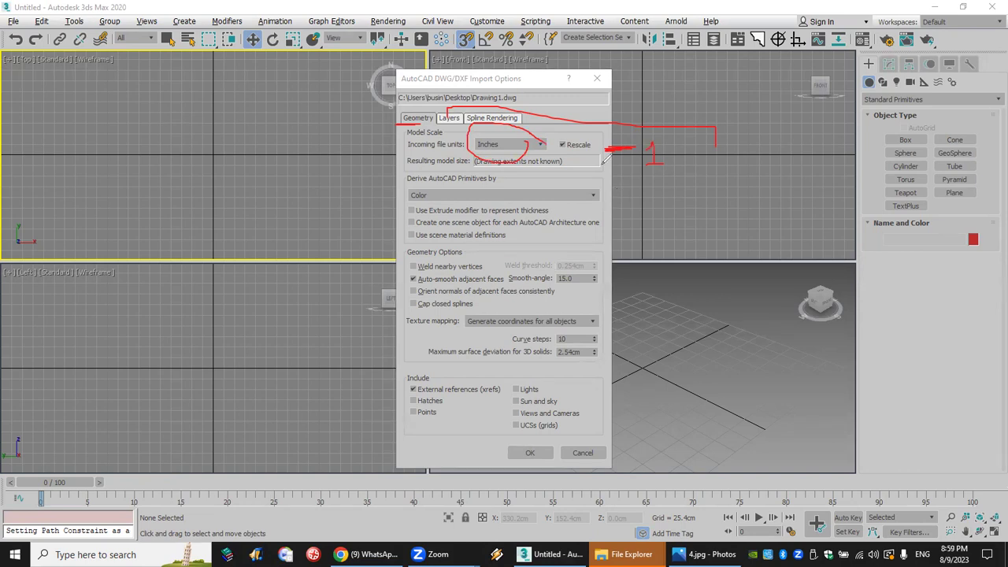
Step: Set the AutoCAD primitives to be derived by Color and mark this setting as point 2
left_click(517, 199)
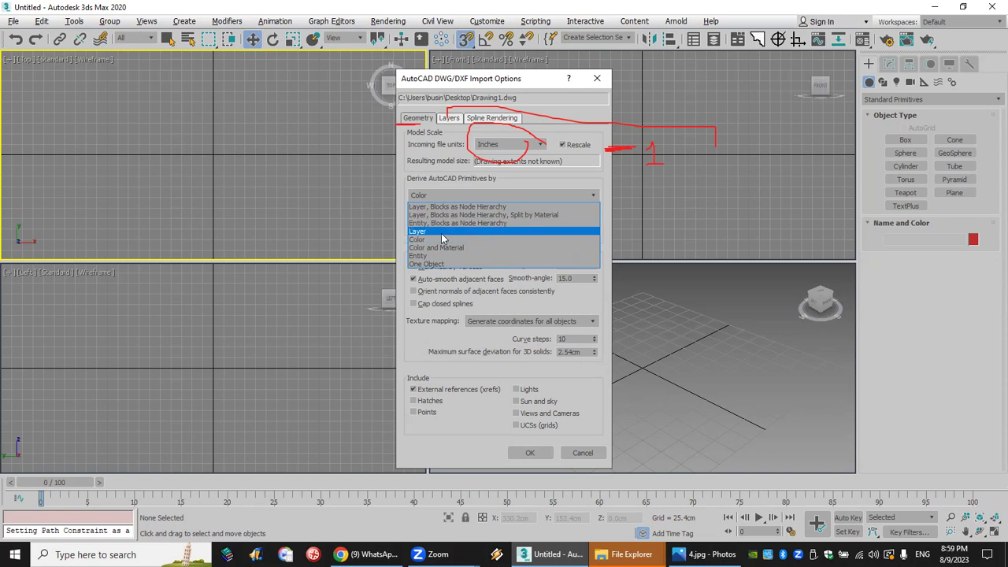
left_click(437, 239)
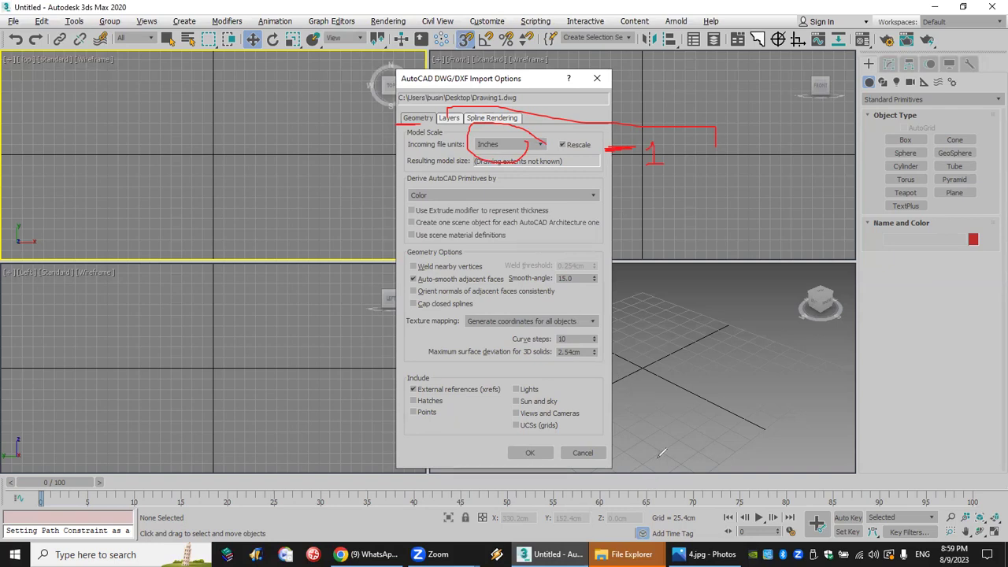
mouse_move(607, 193)
left_mouse_down()
mouse_move(660, 177)
mouse_move(665, 186)
mouse_move(648, 203)
mouse_move(667, 203)
left_mouse_up()
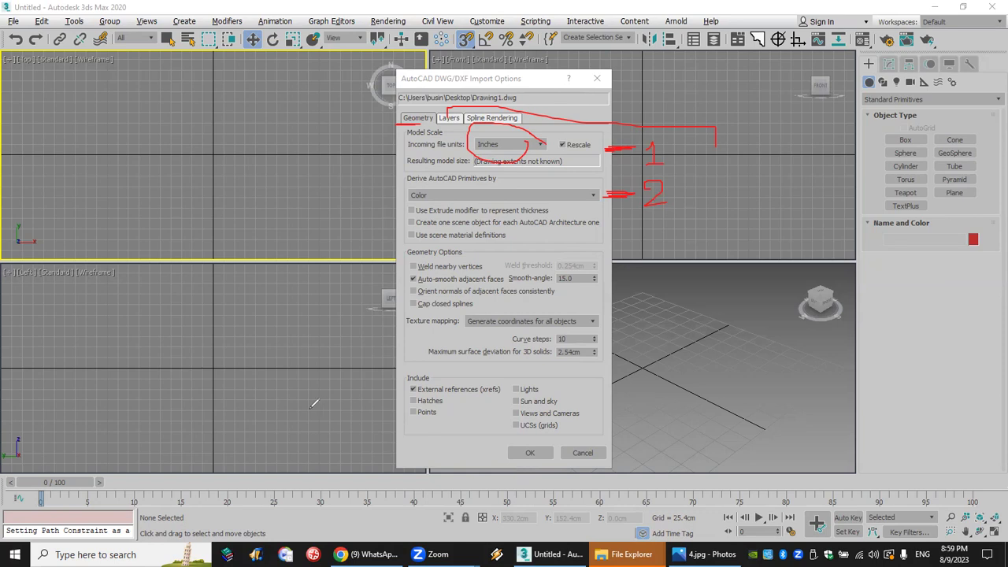
Step: Sketch curved strokes over the Top viewport to illustrate curves, and mark the Curve steps import setting as point 3
mouse_move(56, 99)
left_mouse_down()
mouse_move(114, 92)
mouse_move(151, 132)
mouse_move(170, 210)
left_mouse_up()
mouse_move(26, 146)
left_mouse_down()
mouse_move(92, 169)
mouse_move(108, 234)
left_mouse_up()
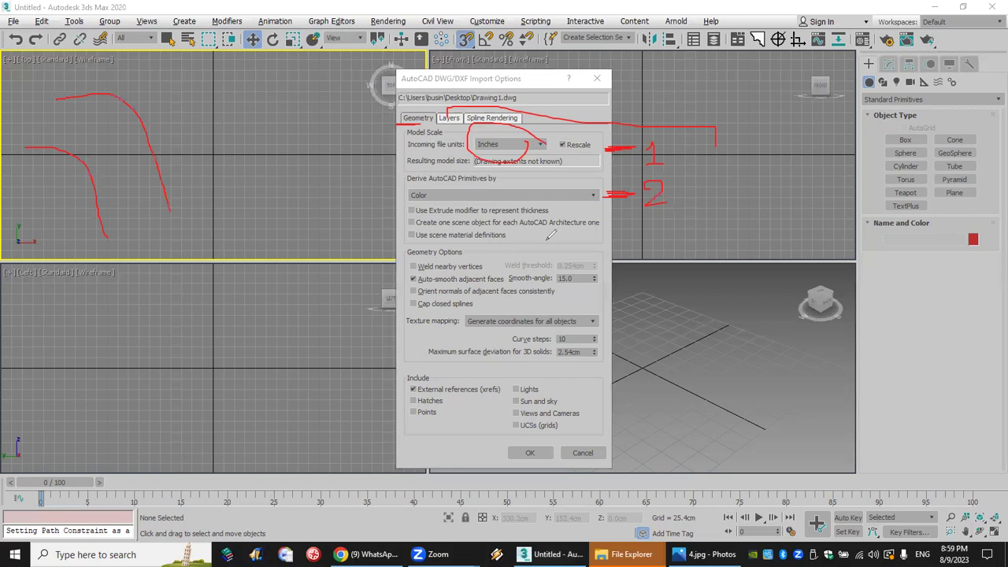
mouse_move(609, 335)
left_mouse_down()
mouse_move(636, 332)
mouse_move(559, 329)
mouse_move(579, 340)
left_mouse_up()
left_click_drag(641, 322, 641, 347)
mouse_move(180, 125)
left_mouse_down()
mouse_move(218, 121)
mouse_move(265, 143)
mouse_move(305, 193)
mouse_move(317, 243)
left_mouse_up()
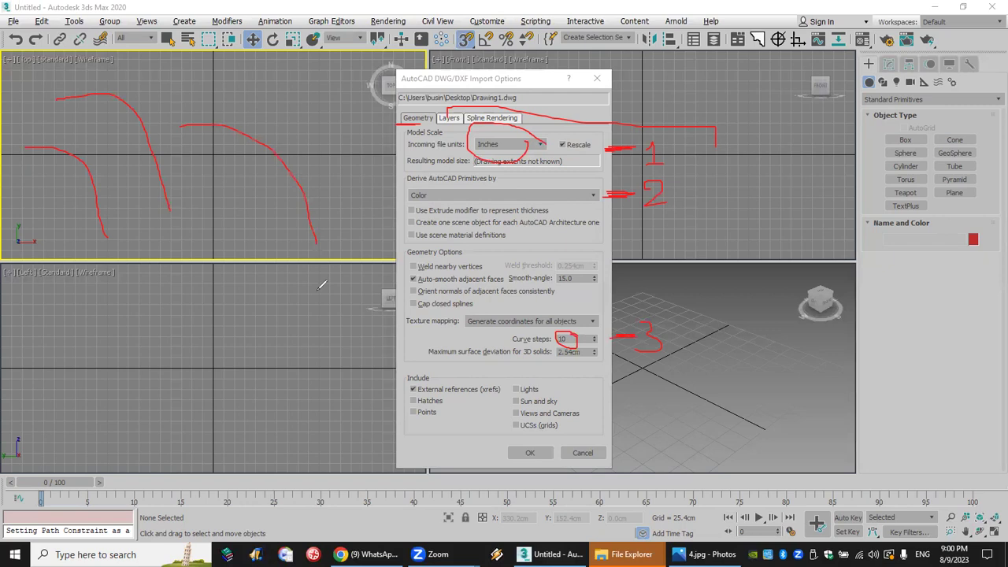
Step: Underline the Smooth-angle setting, mark it as point 4, bracket the numbered points, and clear all annotations
left_click_drag(523, 277, 552, 290)
key("ctrl+z")
mouse_move(608, 282)
left_mouse_down()
mouse_move(675, 278)
mouse_move(618, 272)
mouse_move(633, 275)
left_mouse_up()
mouse_move(706, 272)
left_mouse_down()
mouse_move(725, 294)
mouse_move(714, 308)
left_mouse_up()
mouse_move(743, 129)
left_mouse_down()
mouse_move(772, 148)
mouse_move(780, 266)
mouse_move(738, 389)
left_mouse_up()
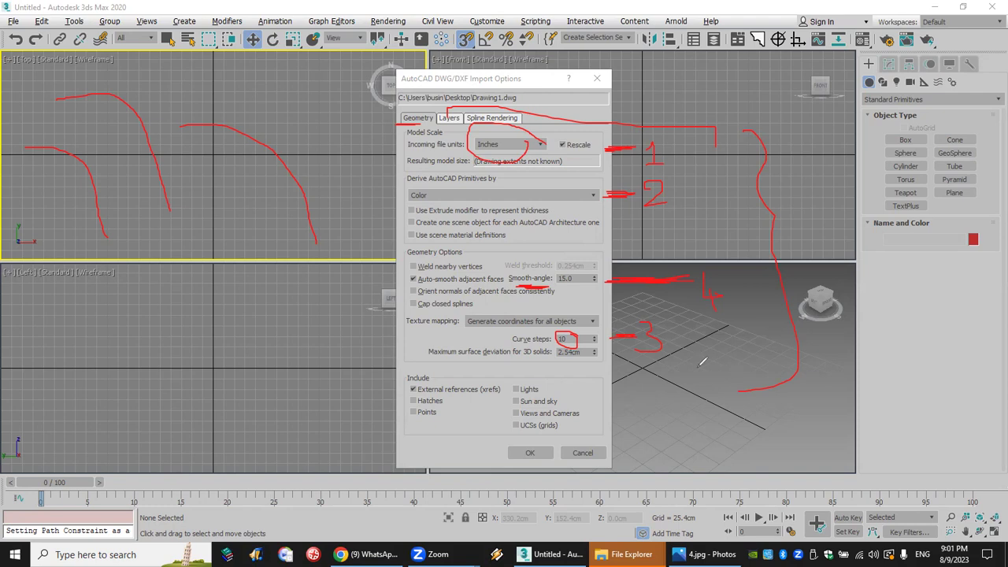
key("Escape")
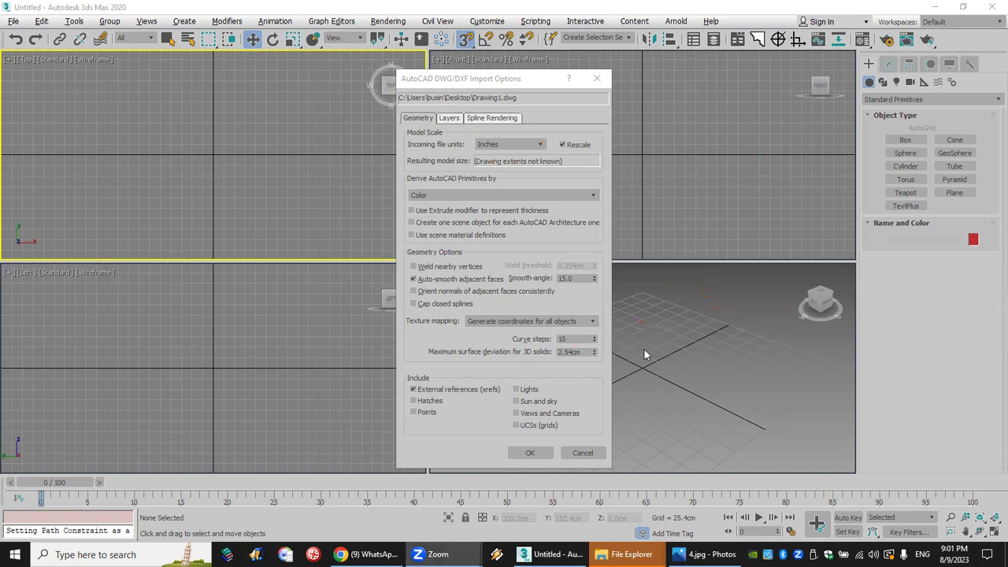
Step: Import the drawing with the current options and select the imported floor plan outline
left_click(528, 453)
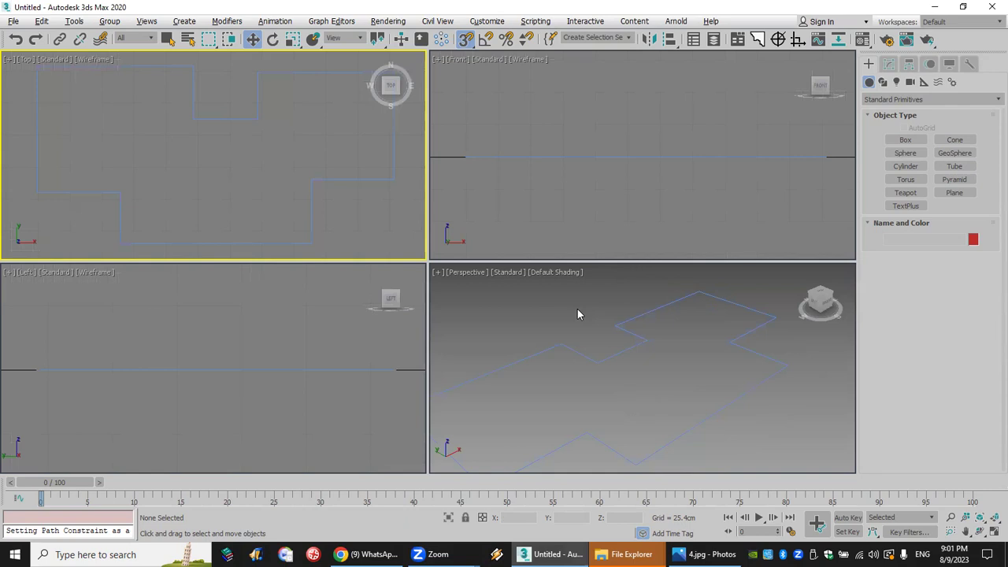
scroll(578, 297, "down", 2)
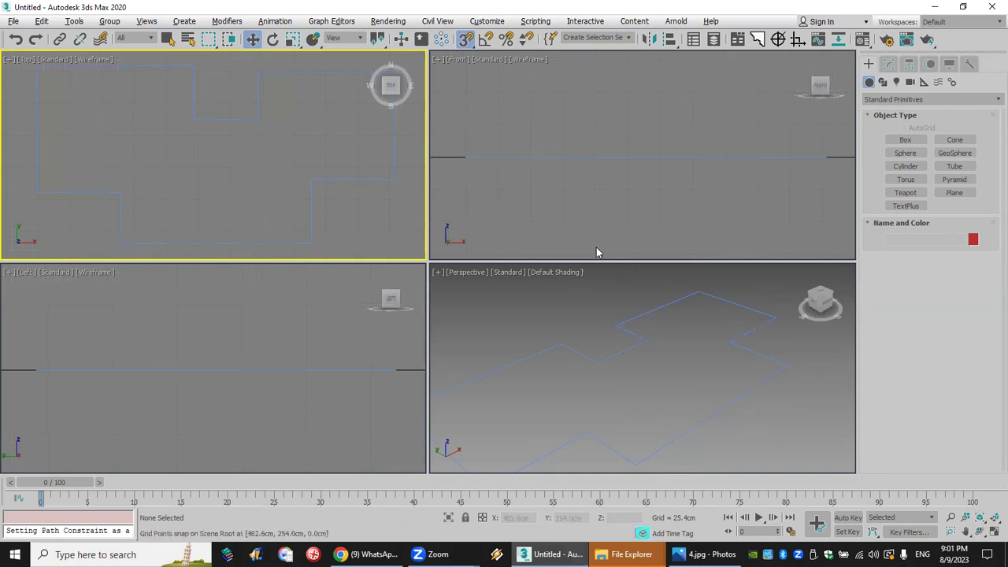
left_click(622, 344)
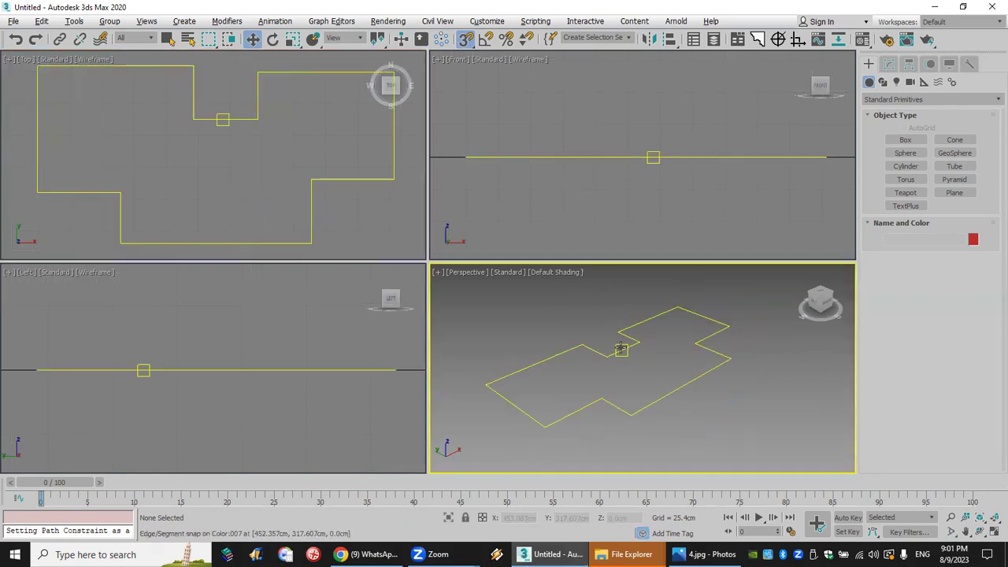
left_click(622, 348)
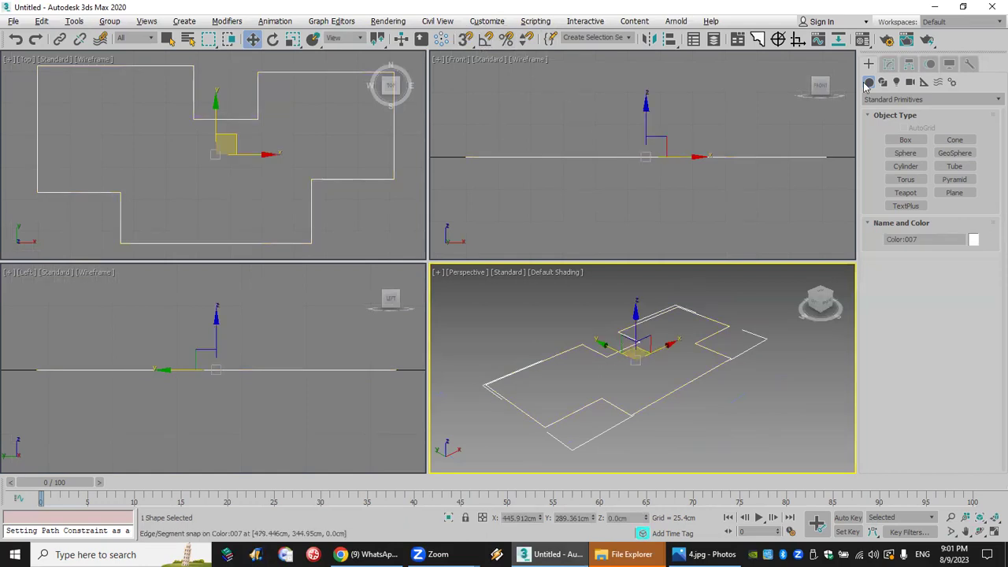
Step: Fillet the two corner vertices of the plan outline's right-hand edge into a large rounded end at vertex level
left_click(889, 63)
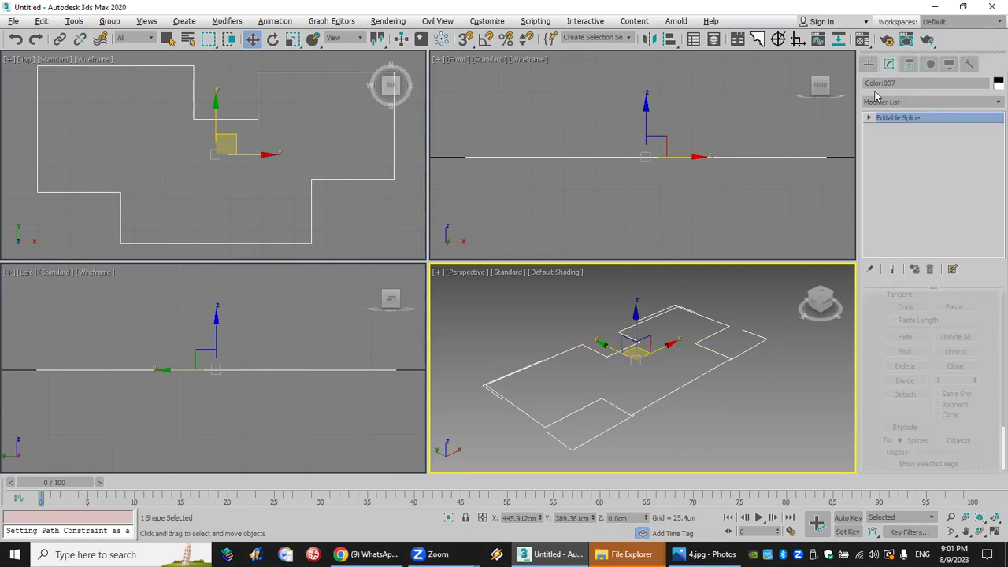
left_click(870, 118)
left_click(892, 128)
scroll(256, 110, "down", 3)
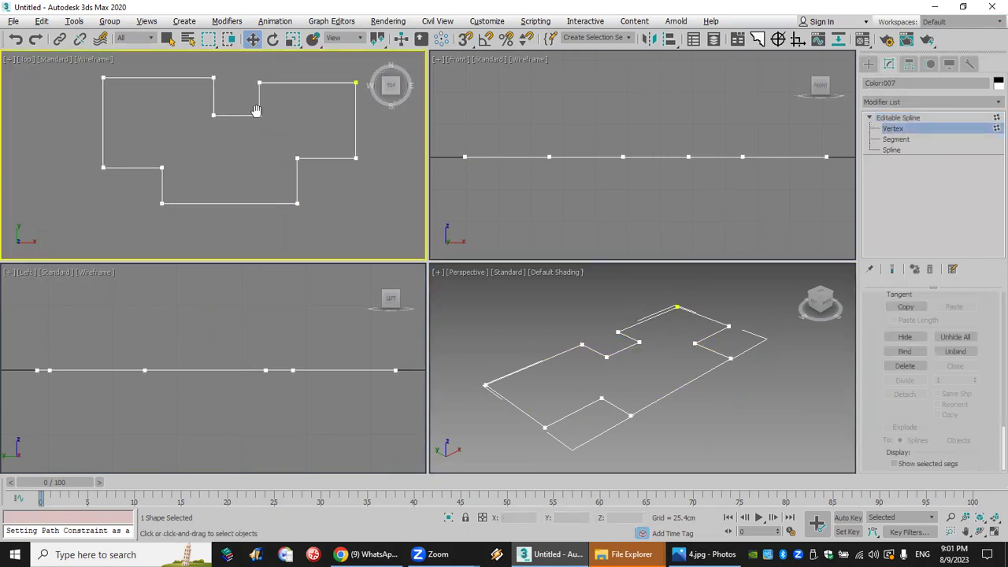
left_click(283, 106)
scroll(937, 370, "down", 1)
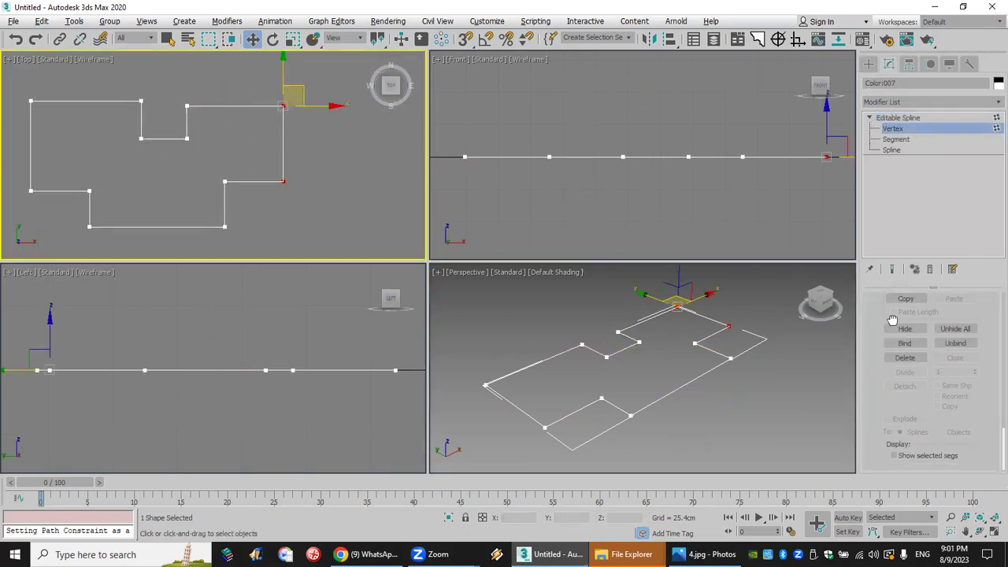
scroll(929, 323, "up", 4)
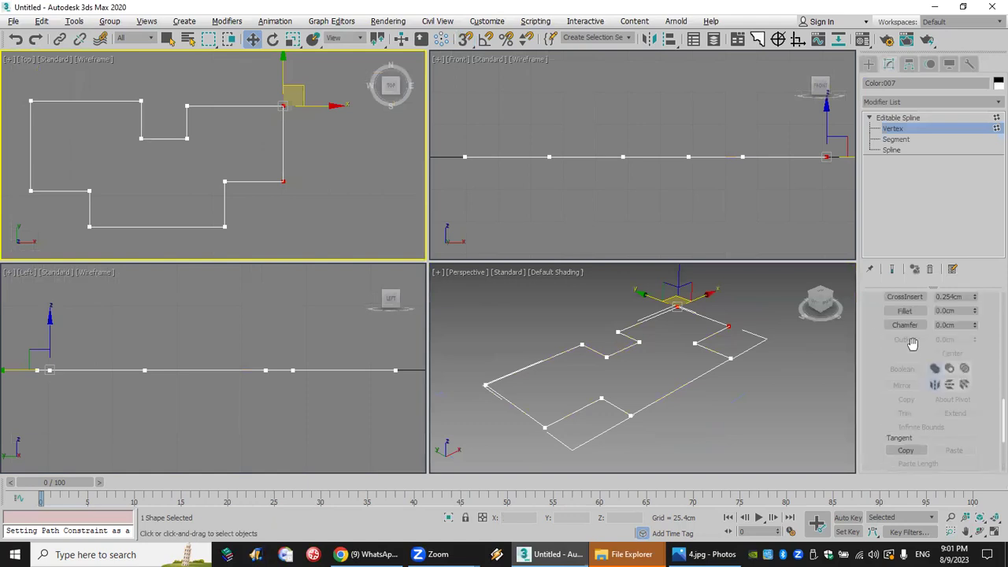
left_click(911, 311)
left_click_drag(285, 177, 294, 104)
scroll(287, 115, "up", 5)
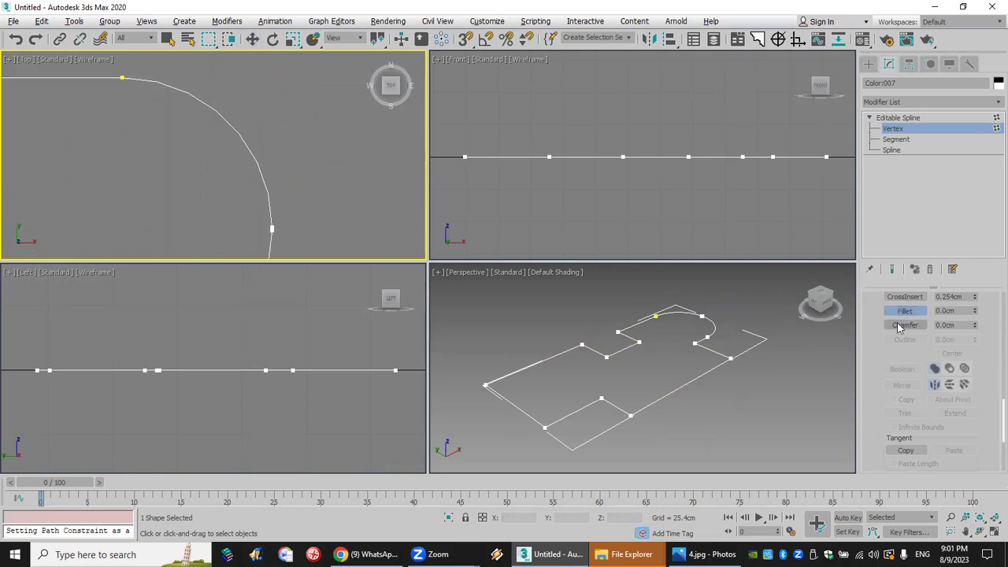
Step: Turn on Adaptive interpolation for the outline spline to smooth the rounded end
scroll(882, 346, "up", 5)
scroll(880, 391, "up", 5)
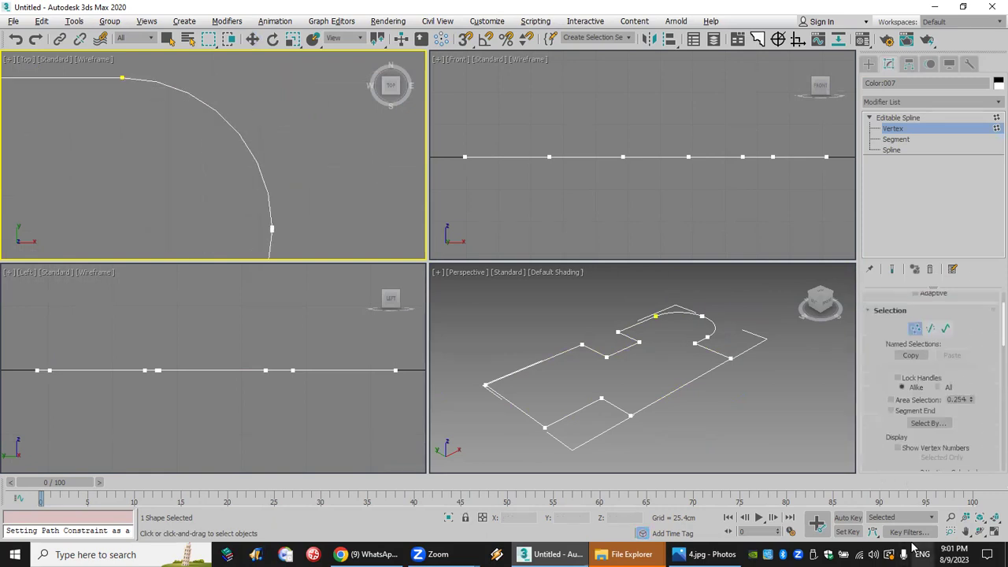
scroll(892, 446, "up", 2)
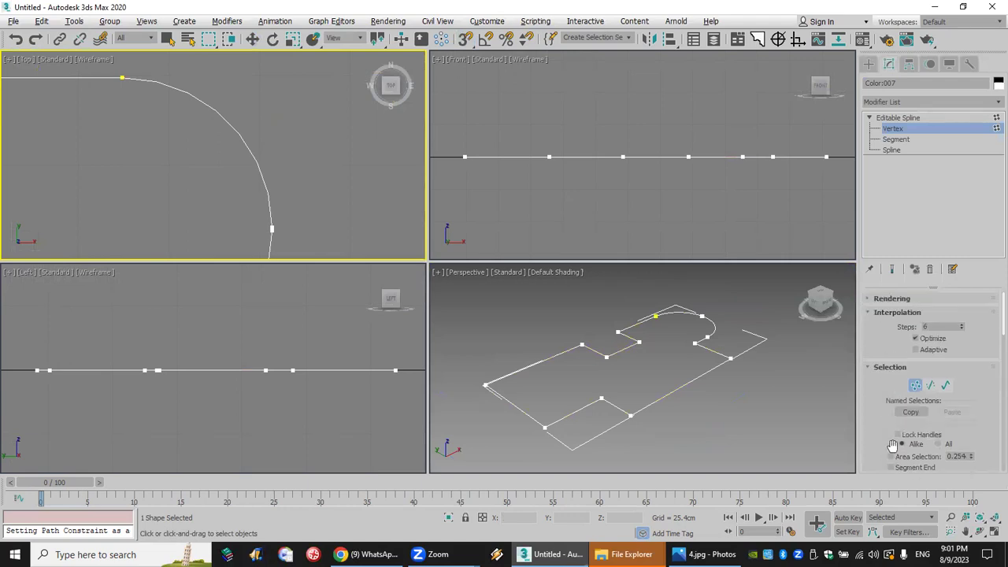
left_click(935, 351)
Step: Chamfer the two corner vertices of the plan outline's left-hand edge
scroll(307, 190, "down", 5)
middle_click_drag(248, 254, 320, 206)
left_click_drag(118, 66, 162, 208)
scroll(990, 309, "down", 5)
scroll(941, 407, "down", 5)
left_click(906, 355)
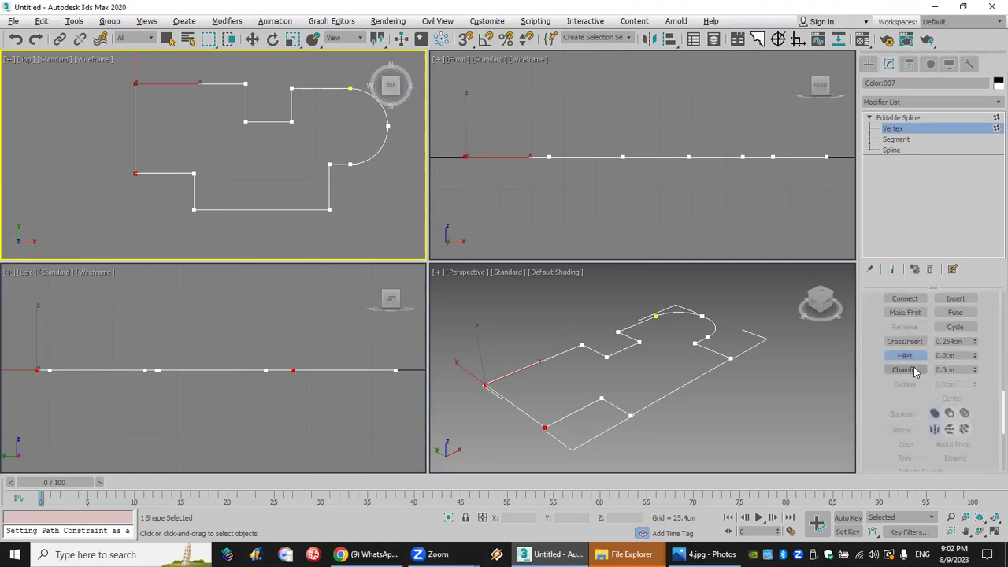
left_click(913, 370)
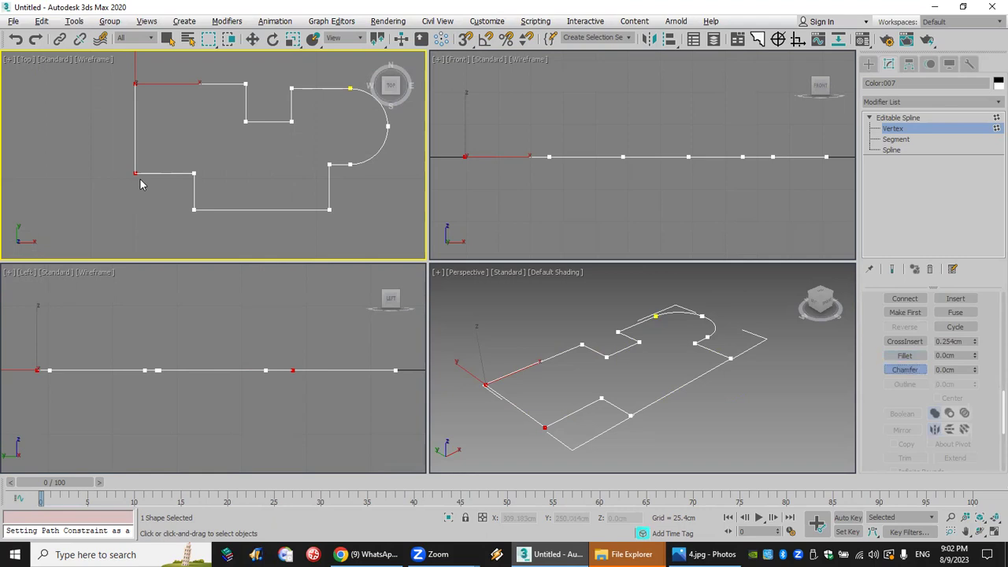
left_click_drag(140, 169, 149, 146)
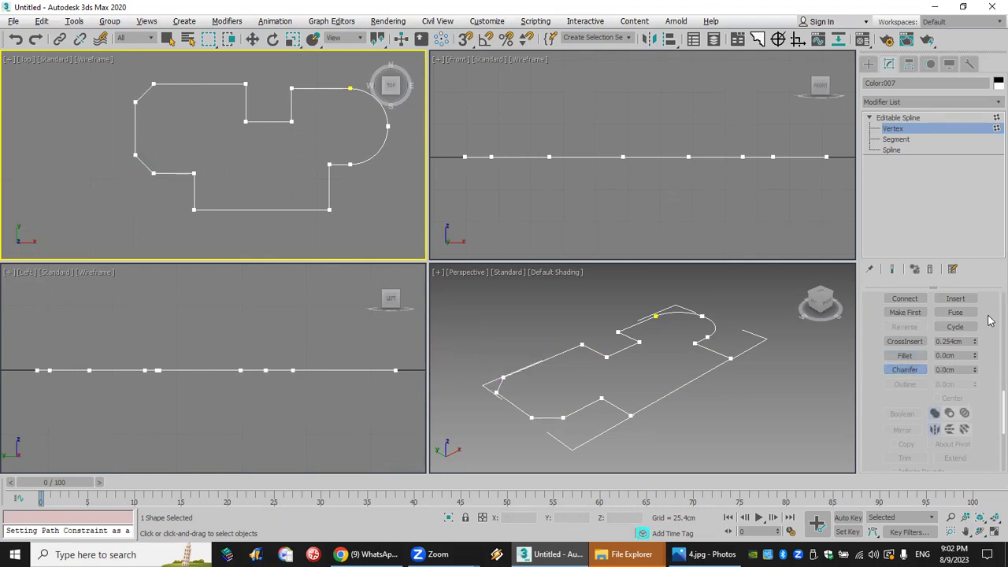
Step: Outline the whole plan spline inward at spline level to give the walls a thickness
left_click(931, 150)
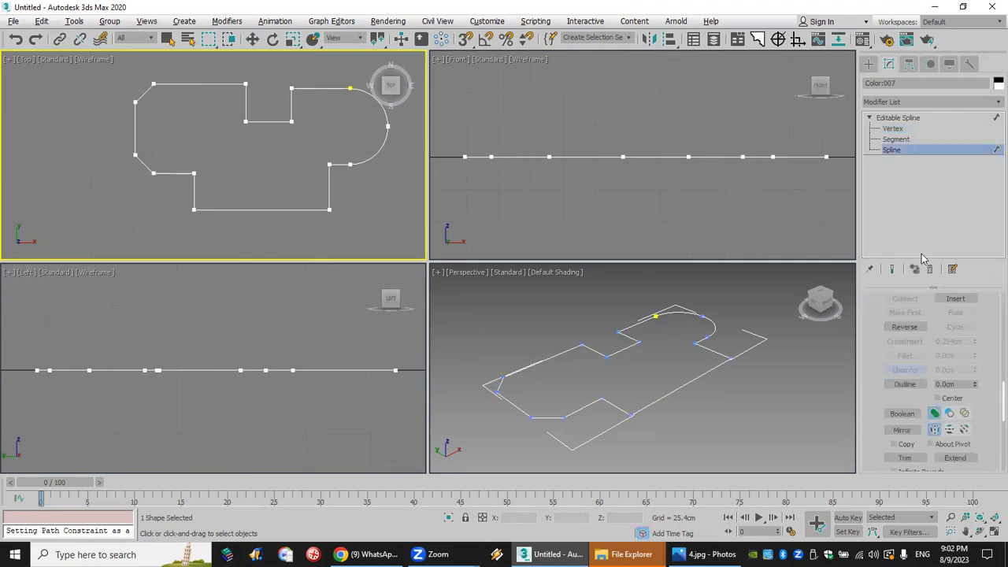
left_click(919, 385)
left_click(953, 385)
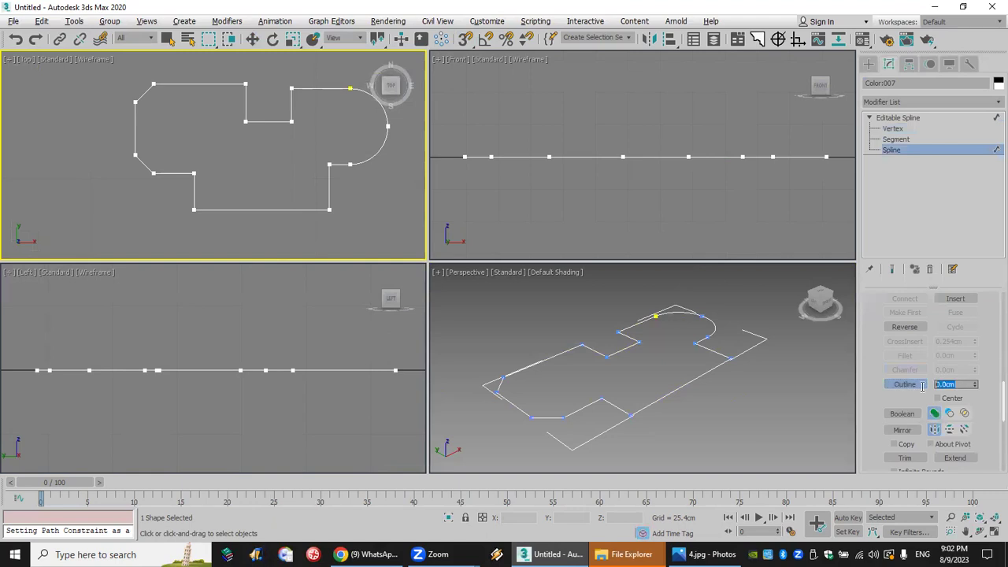
left_click_drag(292, 209, 292, 203)
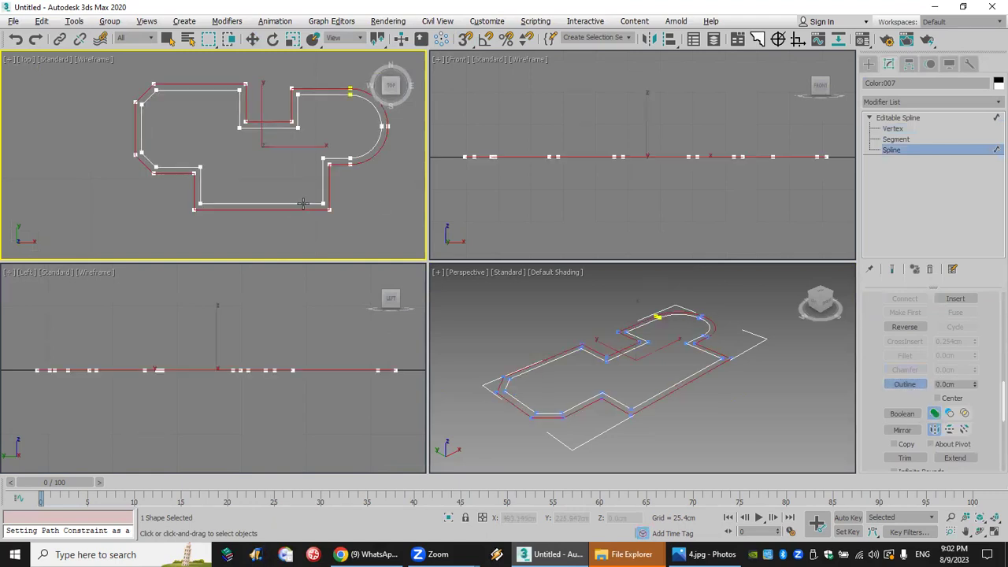
middle_click_drag(341, 177, 298, 192)
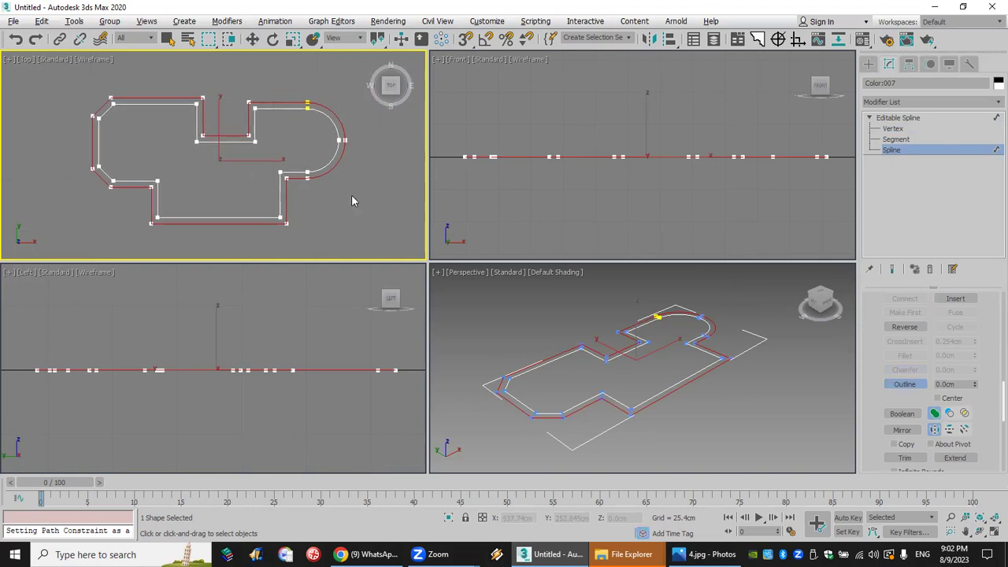
Step: Add an Extrude modifier to the double outline and raise the walls by 142.24 cm
left_click(937, 102)
scroll(938, 236, "up", 4)
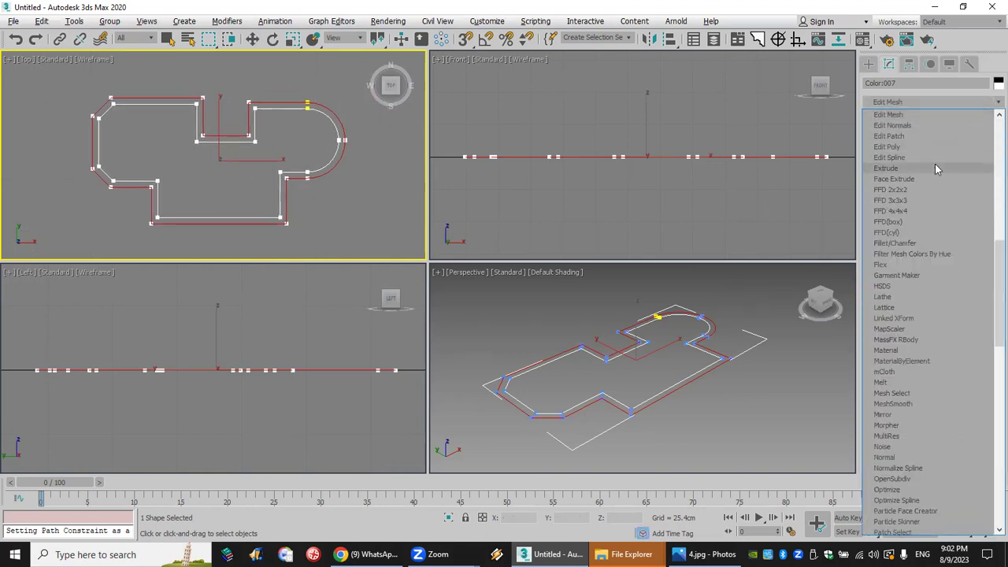
key("Escape")
key("w")
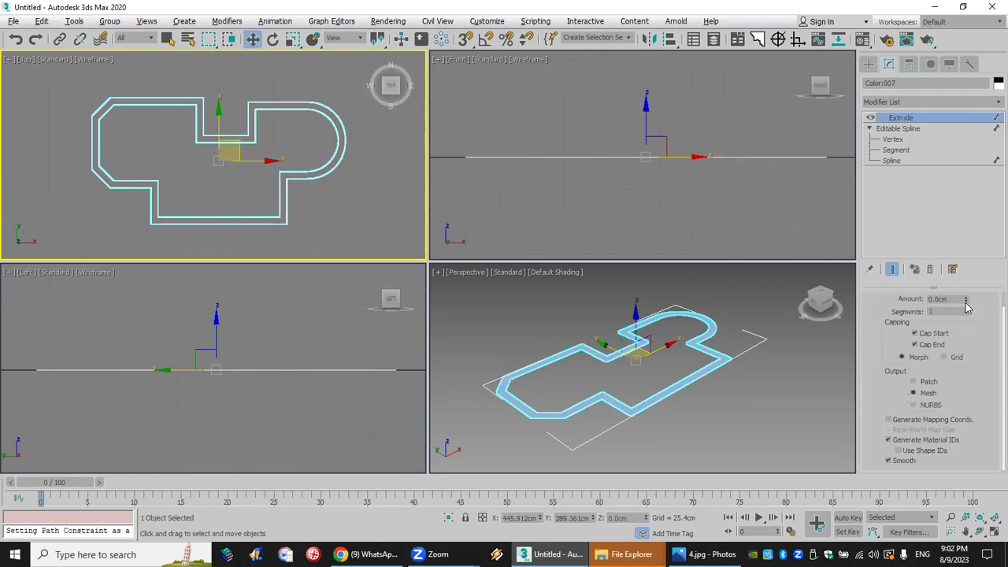
left_click_drag(966, 303, 967, 260)
scroll(762, 340, "down", 4)
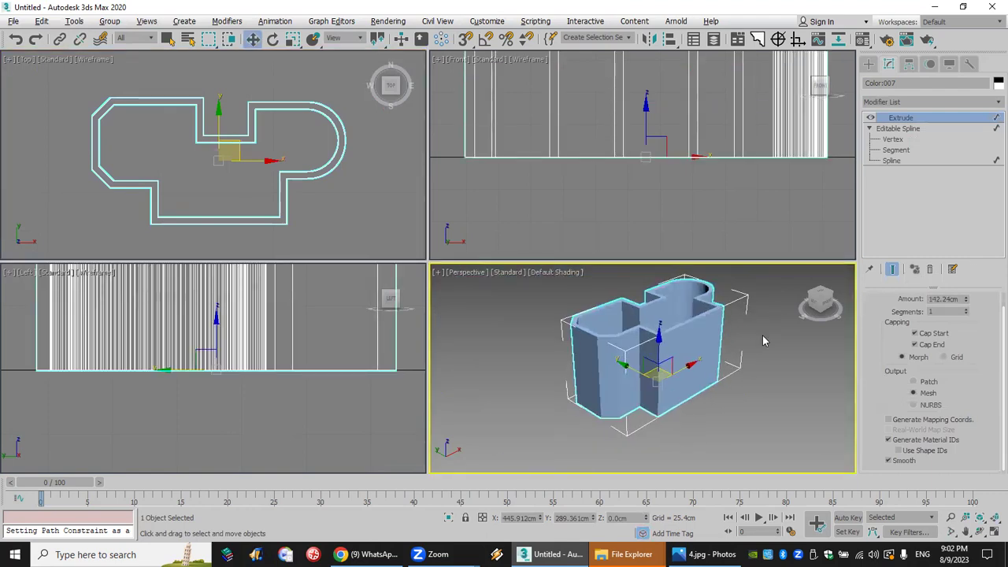
Step: Select the inner wall spline beneath the Extrude modifier and copy it about 410 cm along the positive X axis
left_click(890, 160)
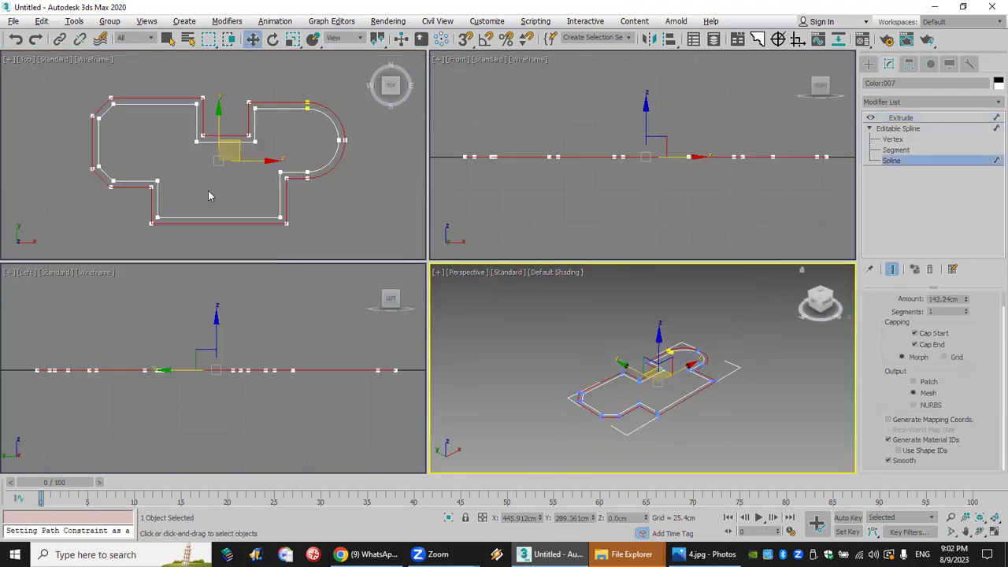
scroll(249, 184, "down", 3)
left_click(231, 173)
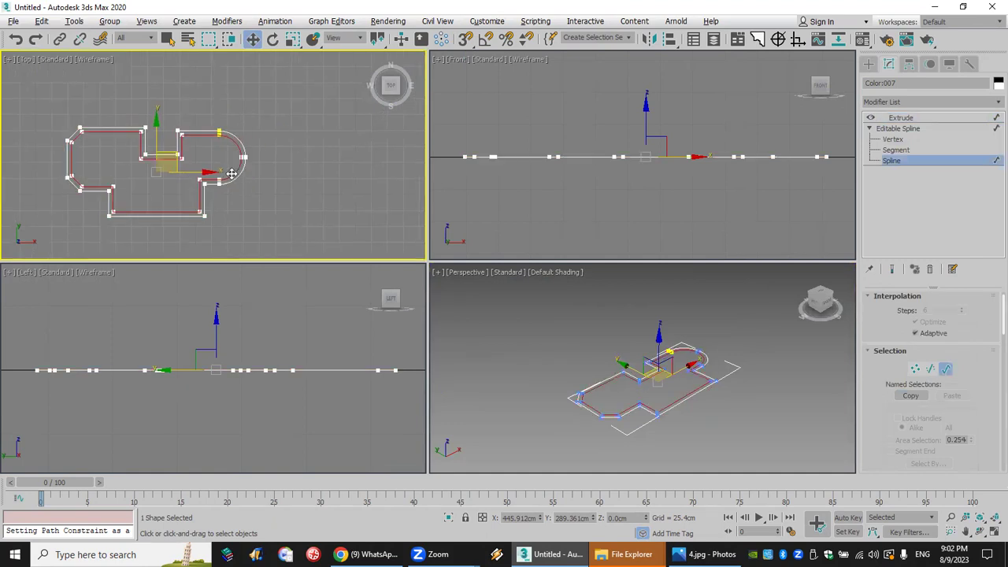
left_click_drag(209, 174, 472, 165, "shift")
Step: Detach the copied inner spline as a separate shape with the suggested name
scroll(886, 437, "down", 10)
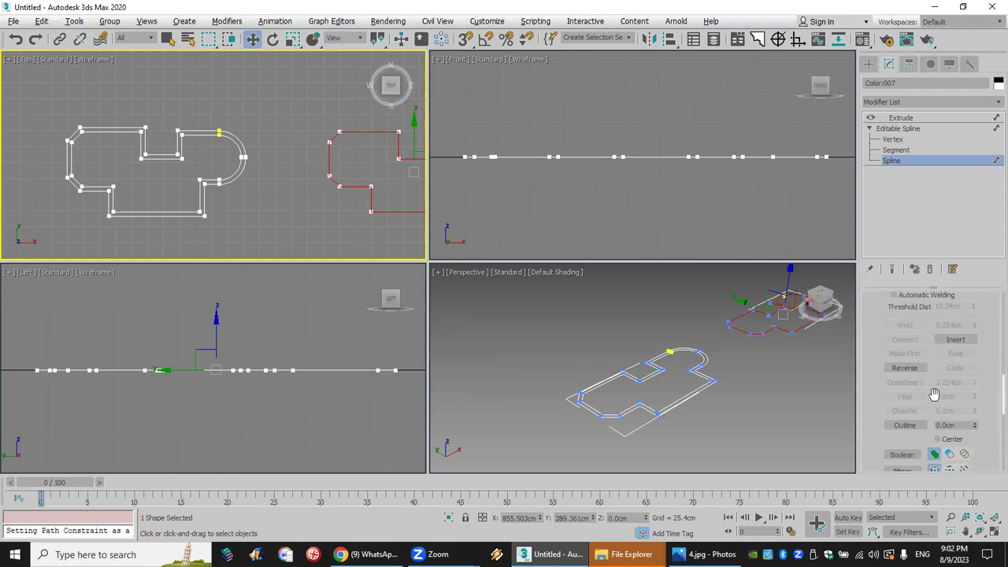
left_click(934, 416)
scroll(932, 407, "down", 3)
scroll(932, 407, "down", 3)
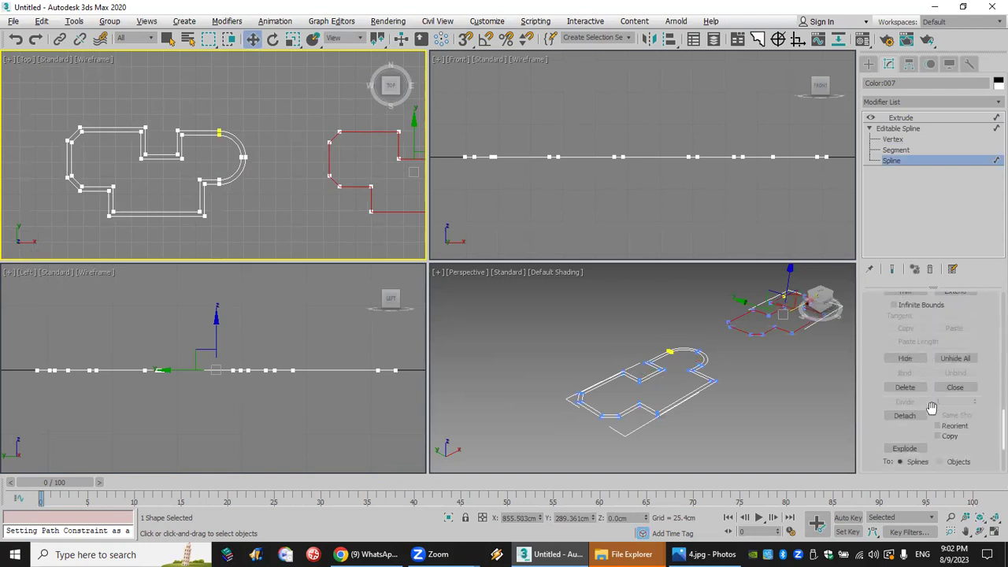
left_click(904, 417)
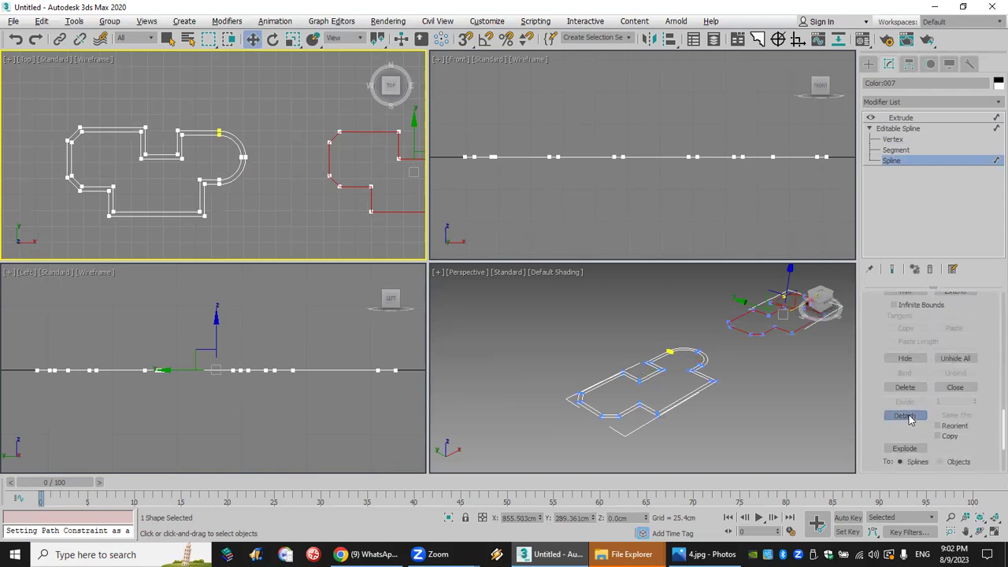
left_click(543, 285)
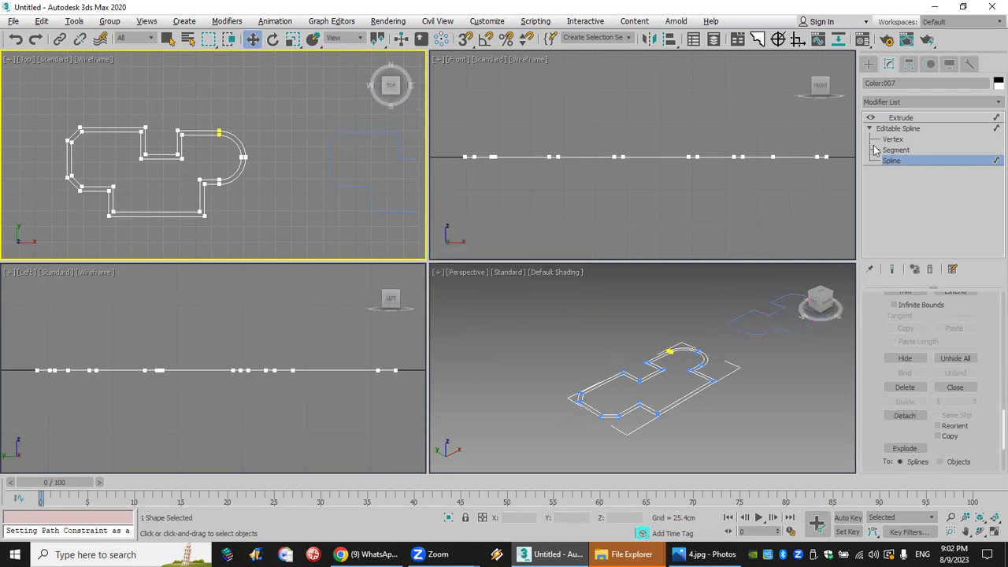
Step: Add an Extrude modifier to the detached inner outline and set its amount to 1 cm to form a thin slab
left_click(901, 117)
left_click(708, 348)
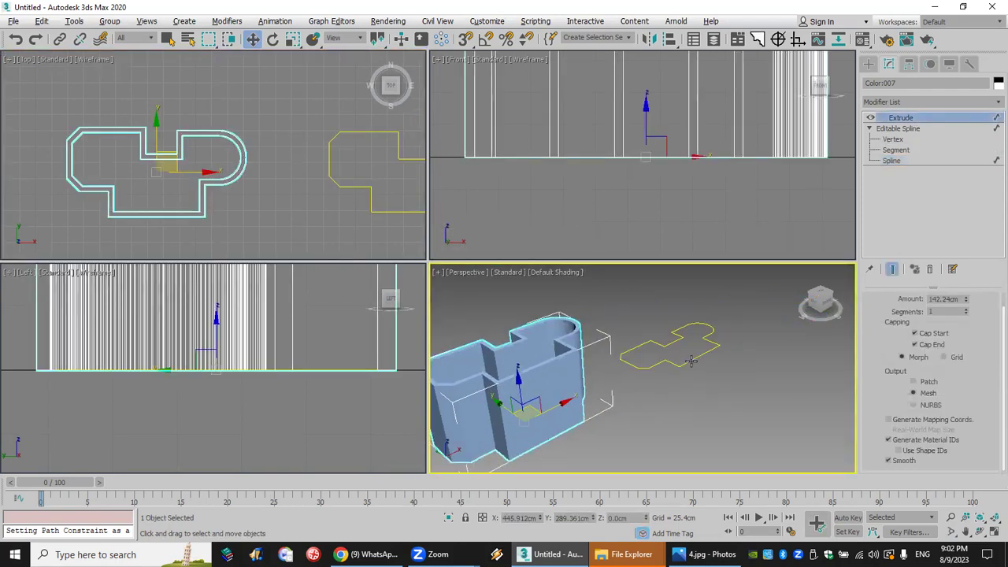
left_click(921, 107)
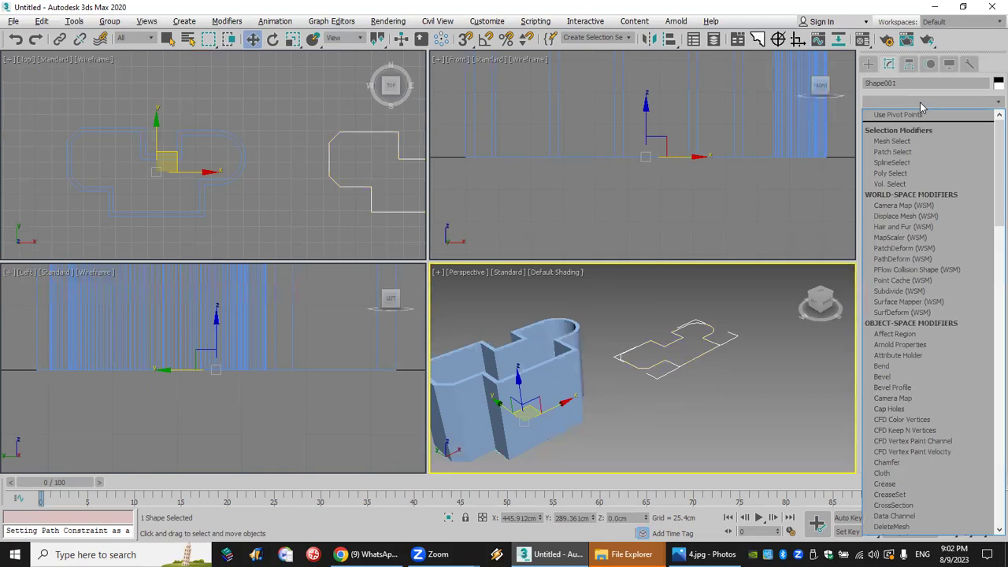
key("e")
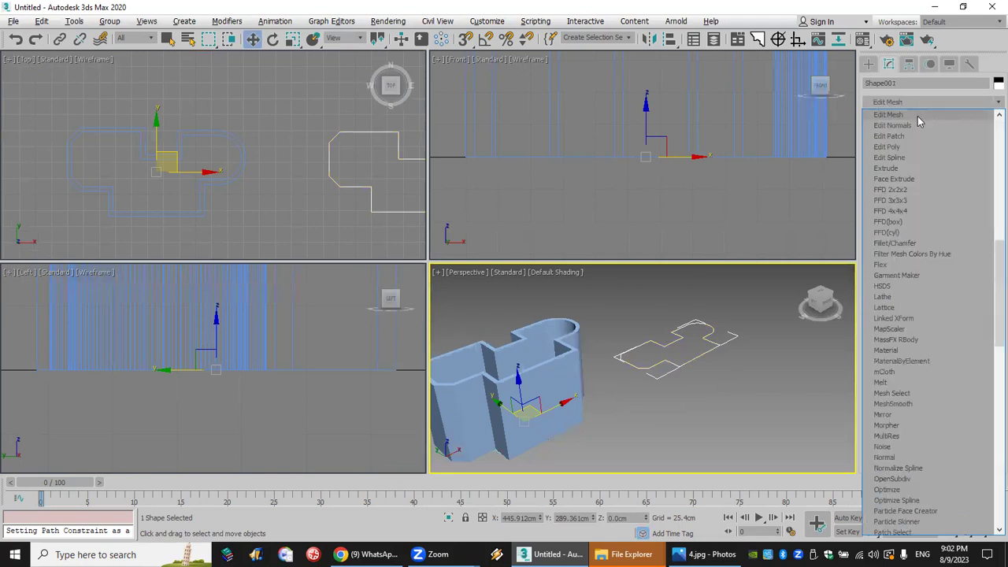
left_click(914, 167)
double_click(941, 300)
type("1")
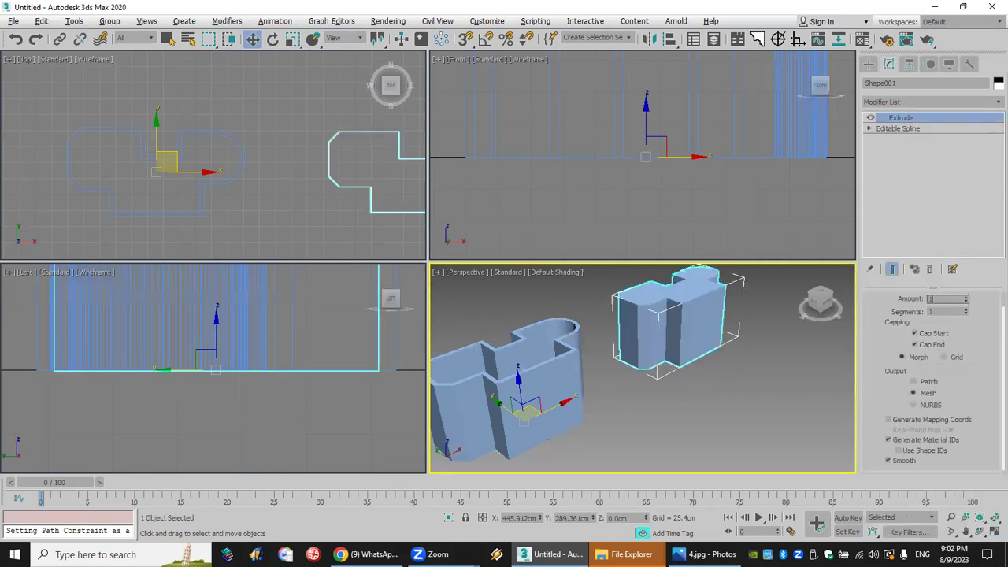
key("Return")
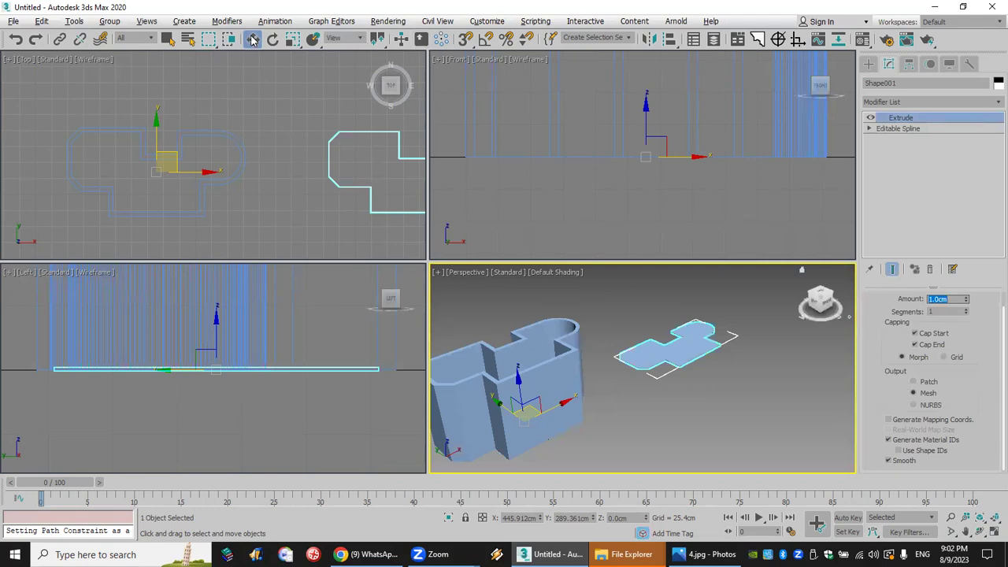
Step: Enable 3D snapping to vertices only and move the slab to the wall top so its corners match the walls' inner corners
left_click(466, 41)
left_click_drag(373, 212, 122, 207)
middle_click_drag(585, 362, 696, 347)
scroll(146, 203, "up", 6)
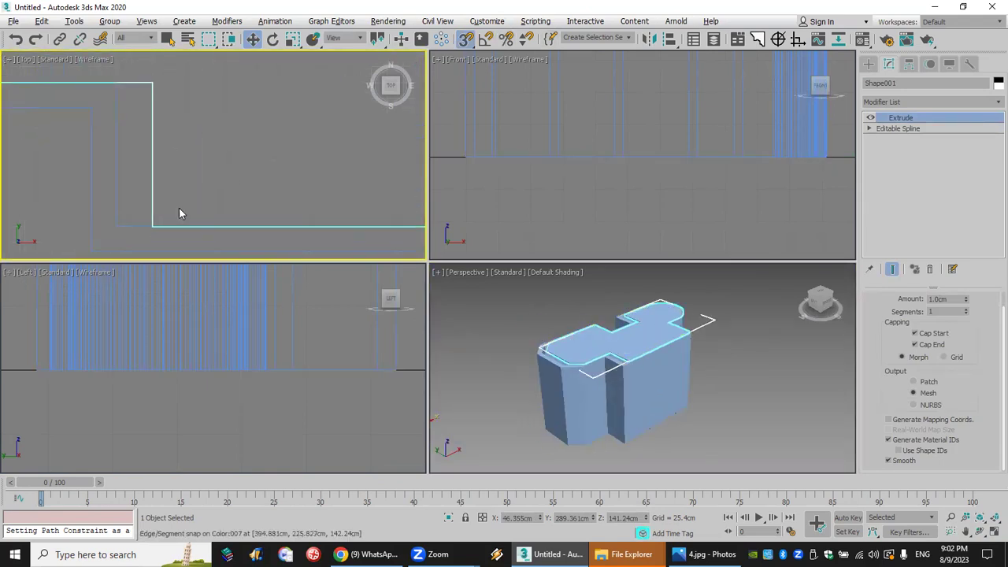
left_click_drag(150, 225, 165, 195)
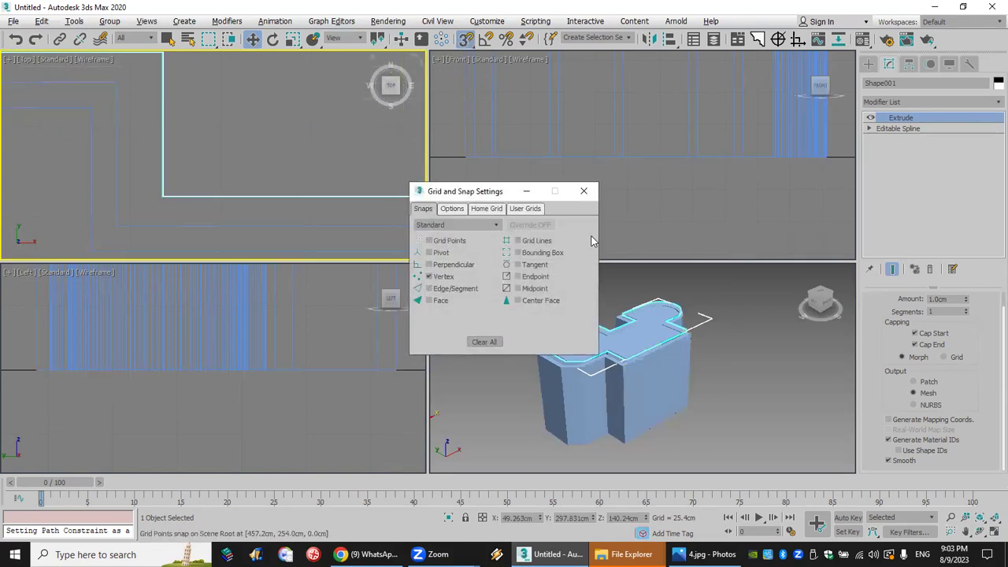
left_click(583, 191)
left_click_drag(162, 198, 117, 227)
Step: Center the slab's pivot on the object using Affect Pivot Only
right_click(588, 294)
scroll(588, 294, "down", 3)
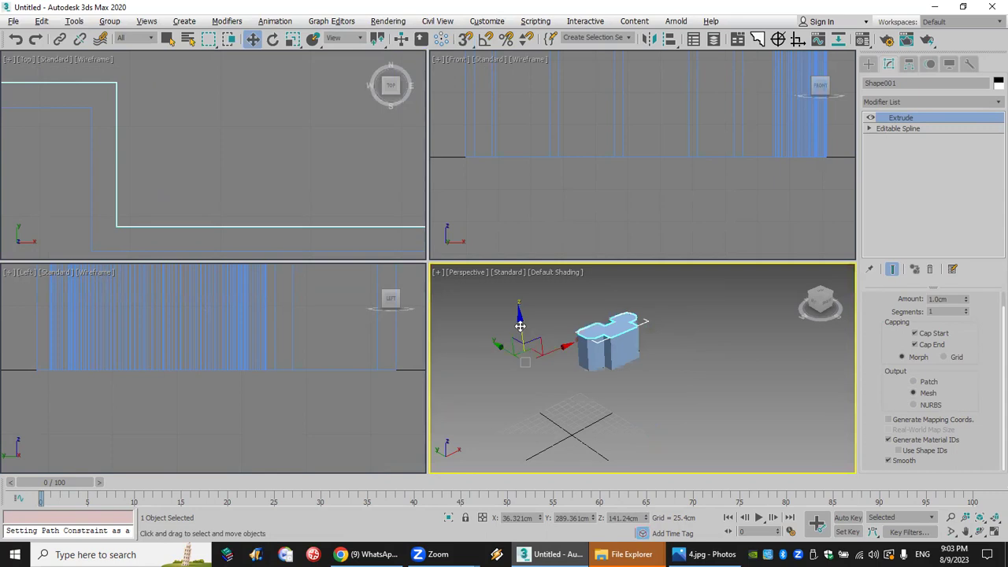
left_click(908, 64)
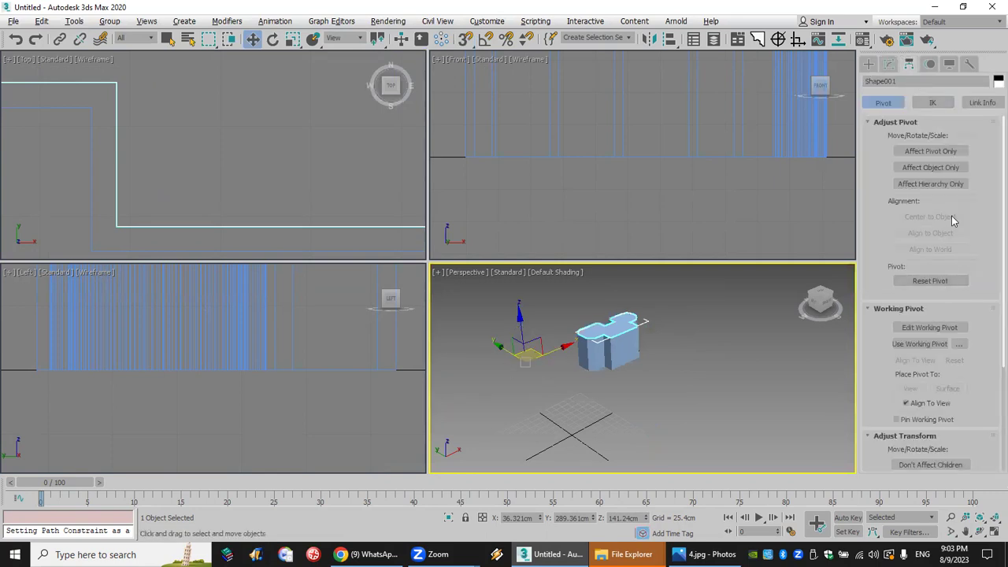
left_click(949, 151)
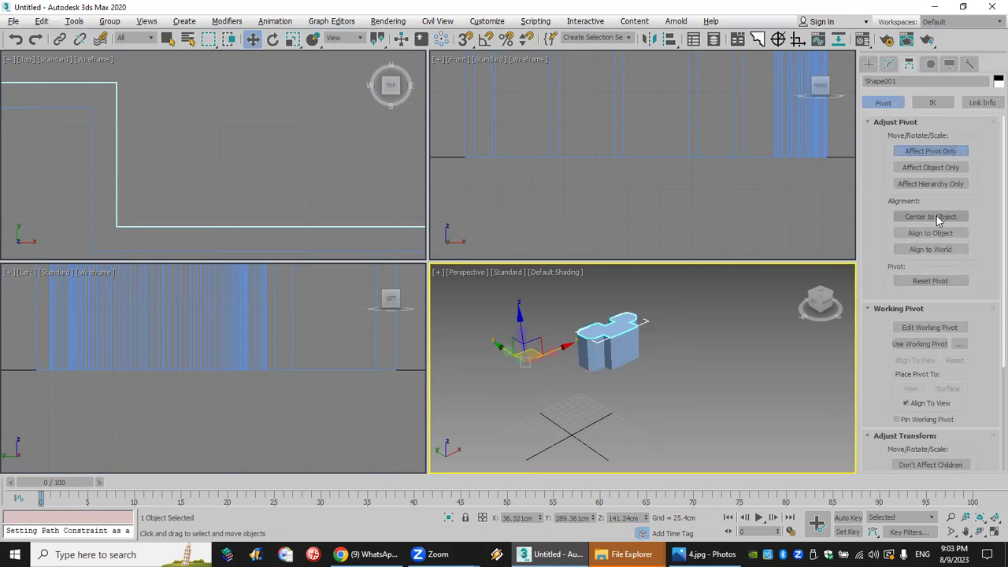
left_click(938, 218)
left_click(925, 153)
Step: Lower the slab about 29 cm between the walls and place one copy about 110 cm below it as the floor
scroll(740, 221, "down", 5)
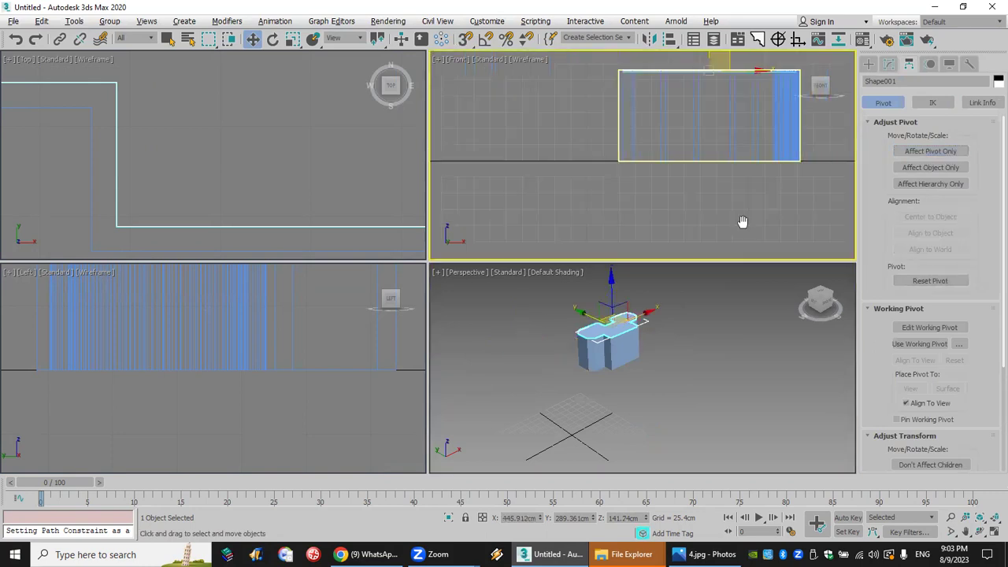
left_click_drag(690, 135, 687, 150)
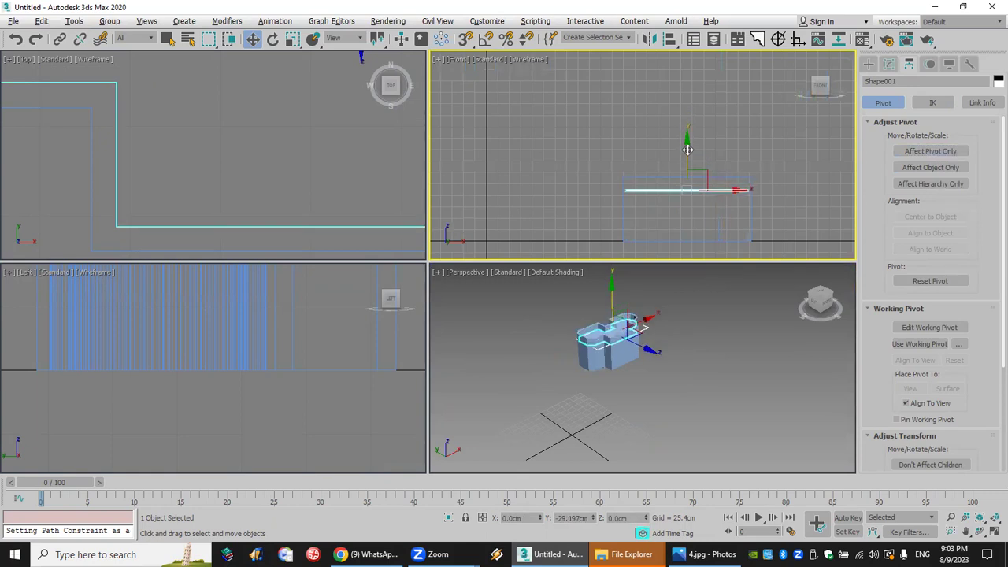
middle_click_drag(672, 165, 624, 98)
scroll(625, 104, "up", 2)
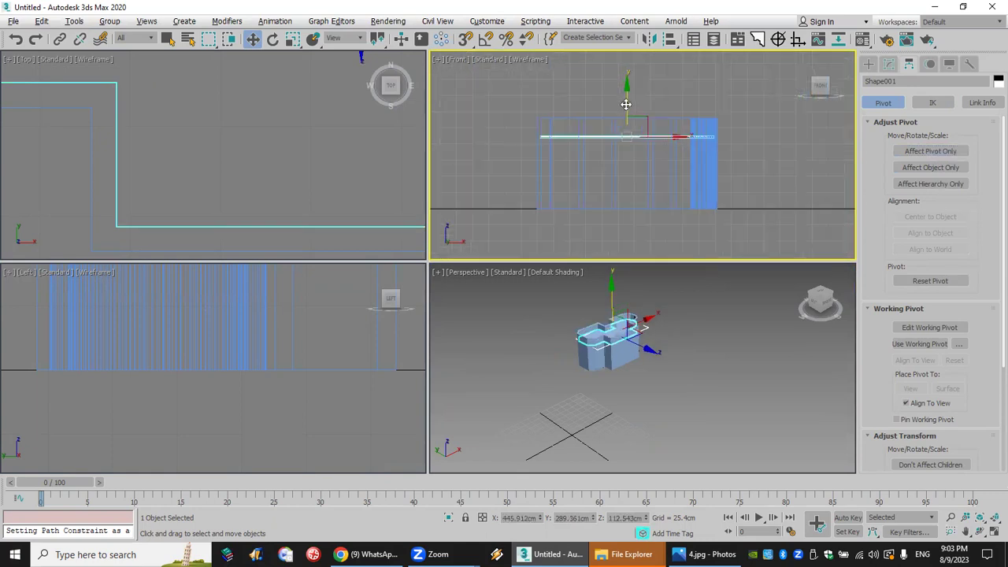
left_click_drag(626, 104, 626, 175, "shift")
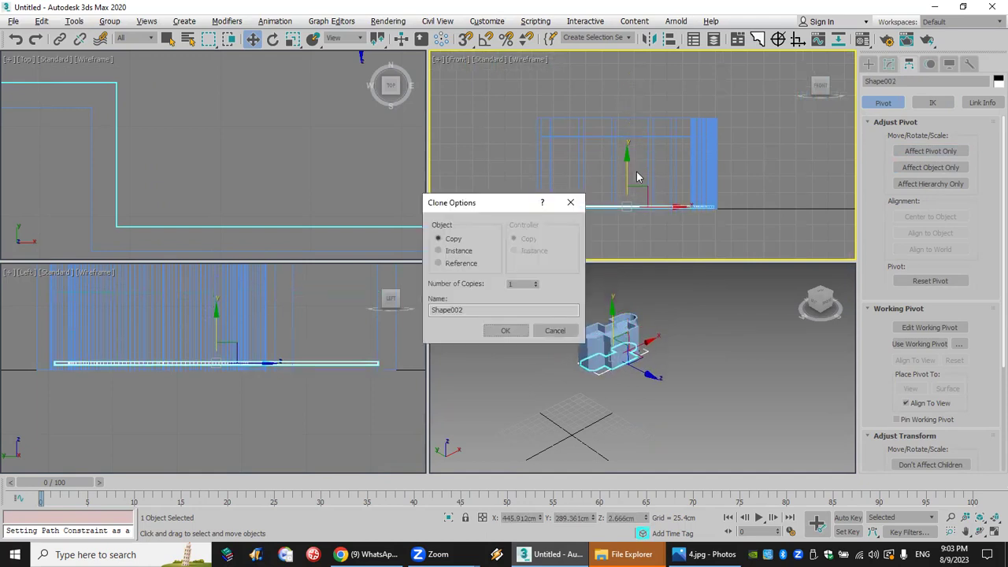
left_click(508, 330)
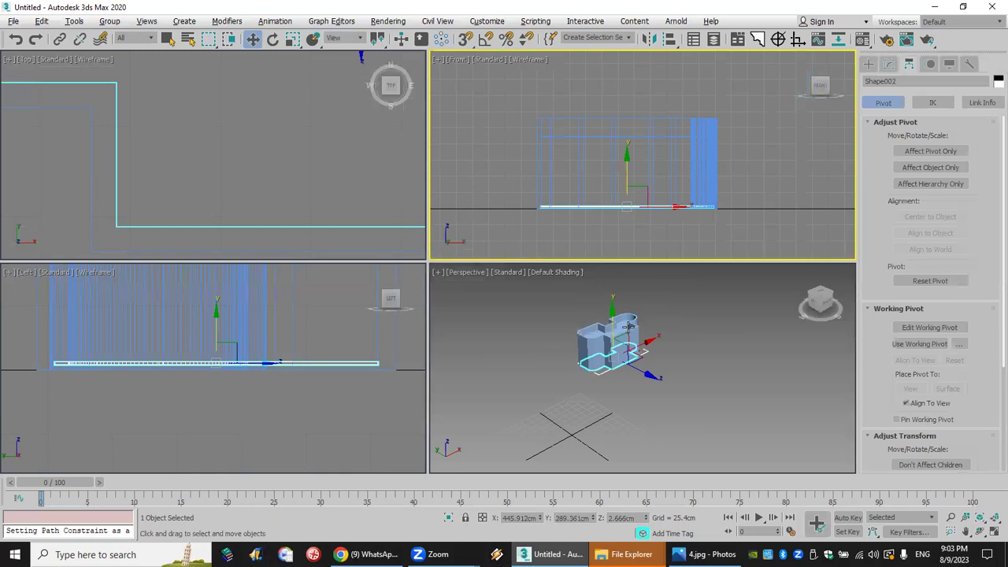
left_click(630, 323)
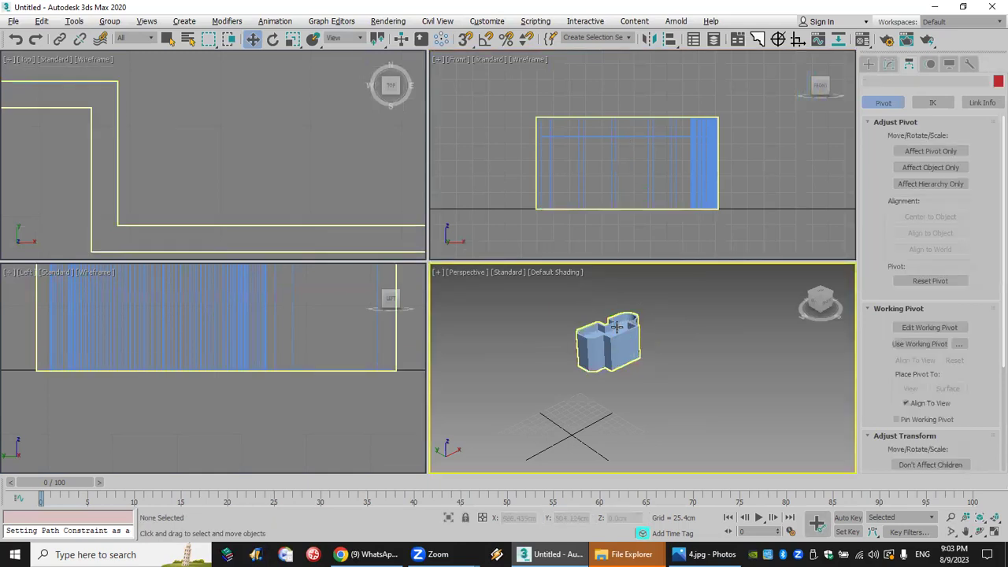
left_click(614, 331)
key("ctrl+d")
scroll(600, 343, "up", 3)
left_click(681, 315)
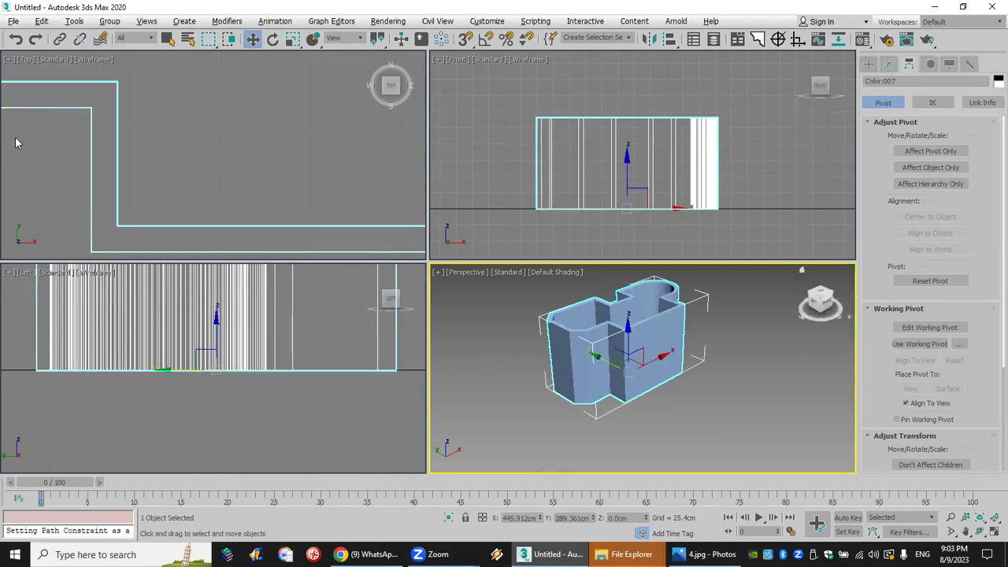
Step: Reset to an empty scene without saving the wall model
left_click(14, 21)
left_click(31, 69)
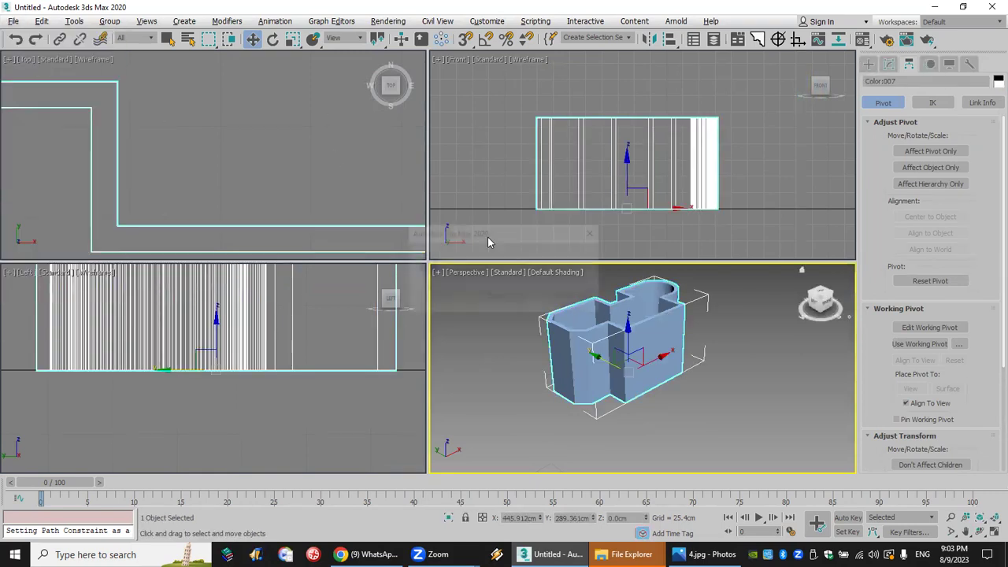
left_click(513, 298)
left_click(473, 300)
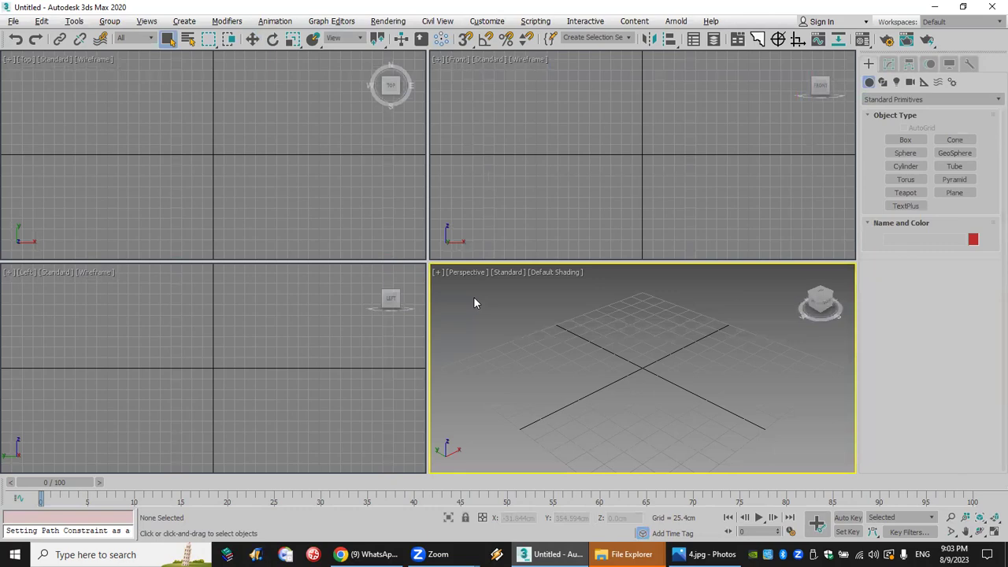
left_click(1006, 559)
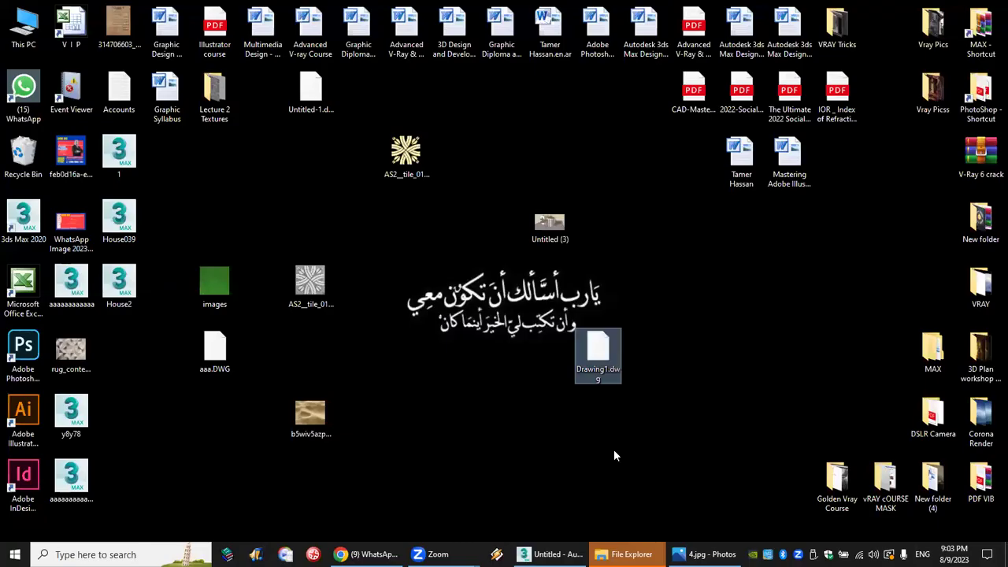
mouse_move(589, 360)
left_mouse_down()
mouse_move(384, 411)
mouse_move(352, 494)
mouse_move(379, 544)
mouse_move(474, 445)
mouse_move(600, 357)
left_mouse_up()
left_click(931, 504)
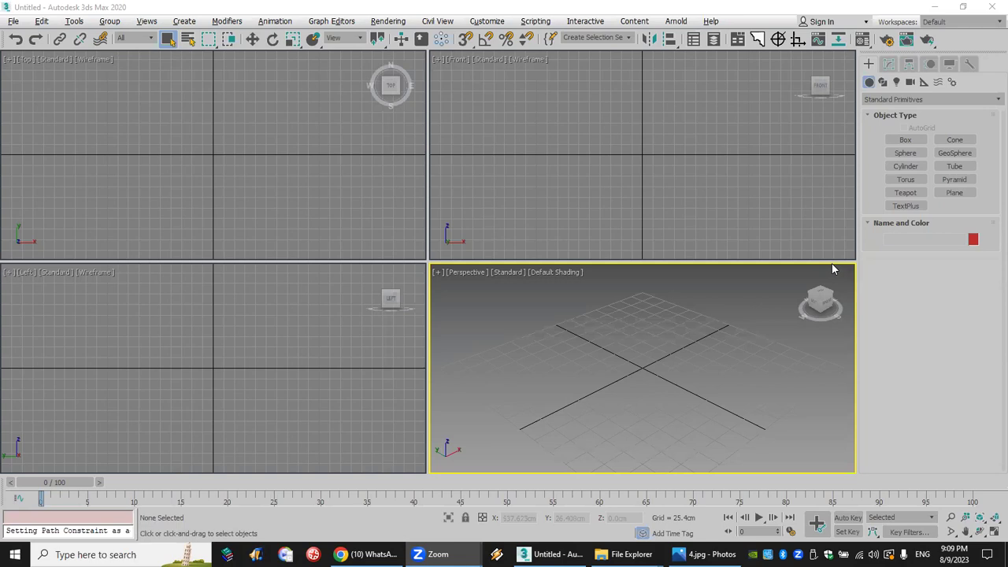
Step: Draw a star spline centered on the origin with radii of about 154 cm and 115 cm
left_click(883, 82)
left_click(905, 99)
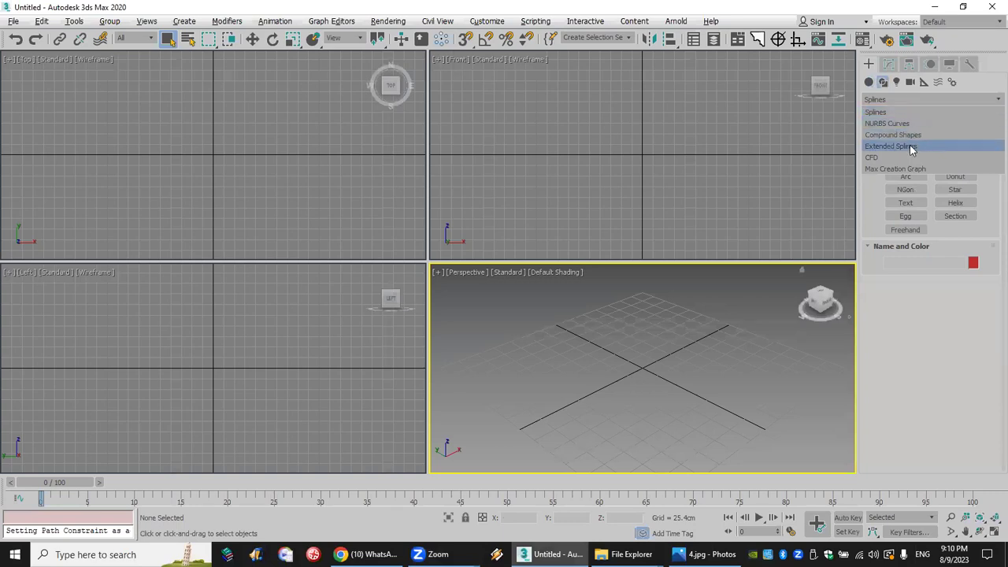
left_click(908, 113)
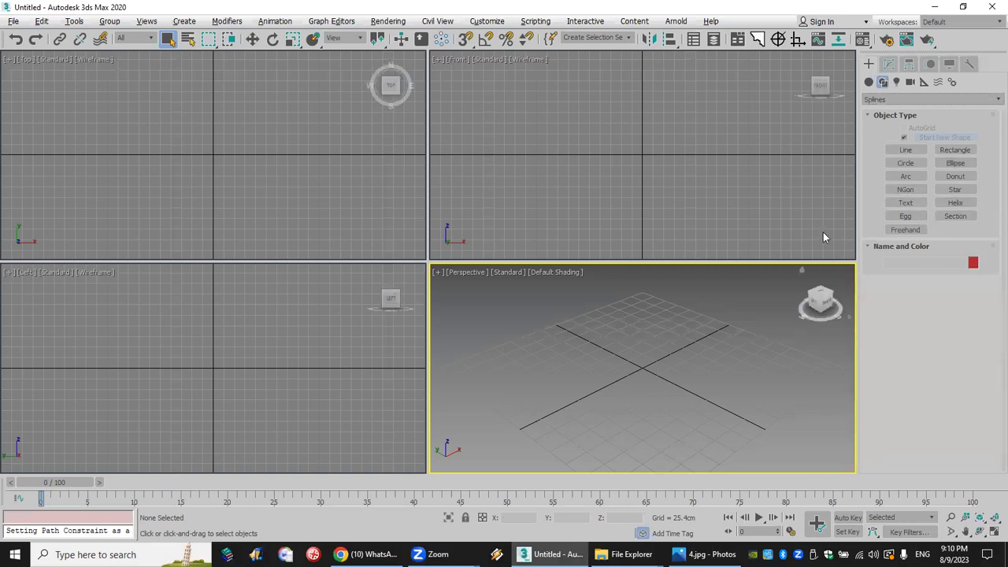
left_click(955, 189)
mouse_move(641, 368)
left_mouse_down()
mouse_move(621, 370)
mouse_move(641, 367)
left_mouse_up()
left_click(644, 410)
left_click_drag(644, 409, 652, 425)
left_click(652, 423)
middle_click_drag(656, 429, 645, 405)
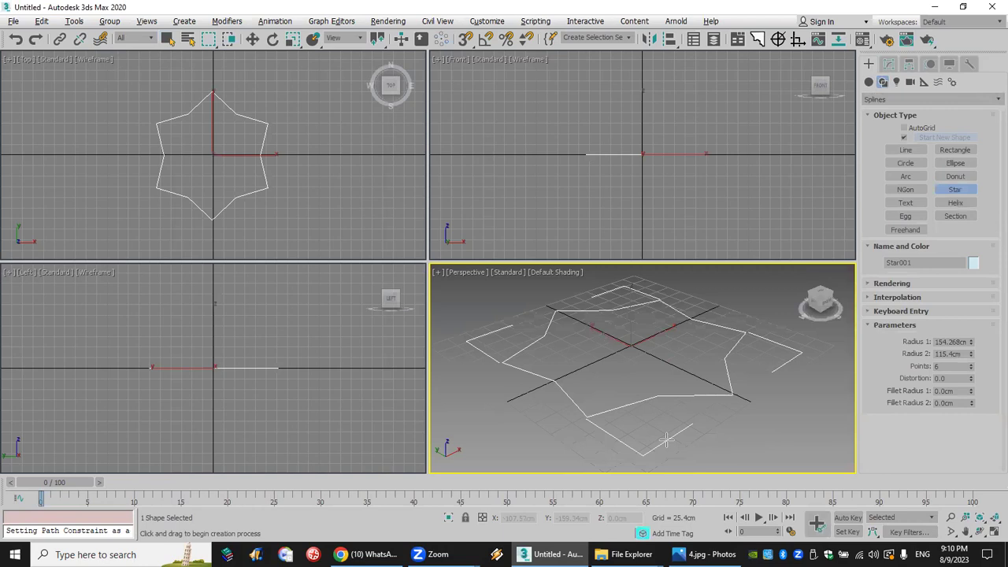
Step: Set the star to 17 points with Fillet Radius 1 about 23.9 cm and Fillet Radius 2 about 11.7 cm
left_click_drag(972, 368, 971, 369)
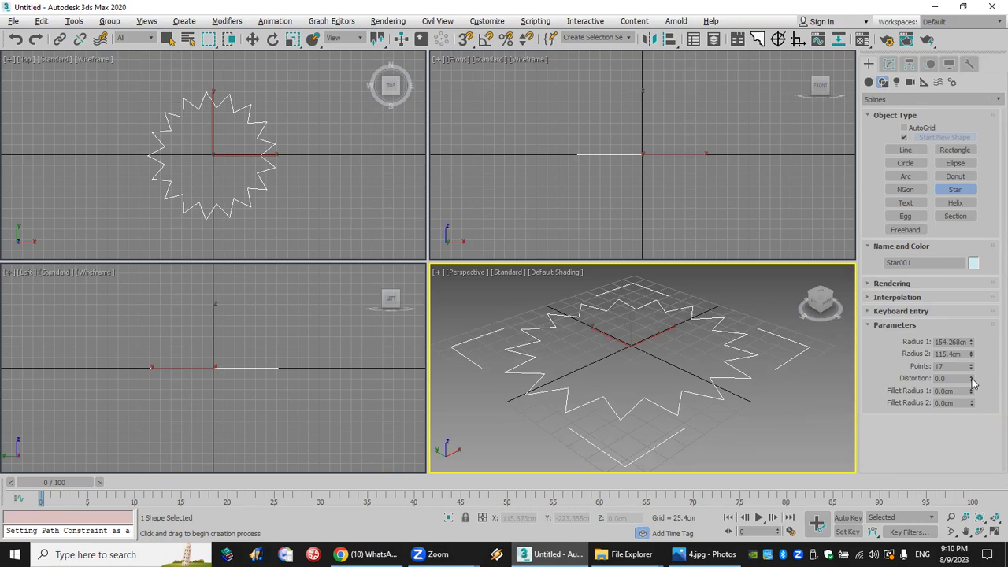
left_click_drag(972, 396, 990, 339)
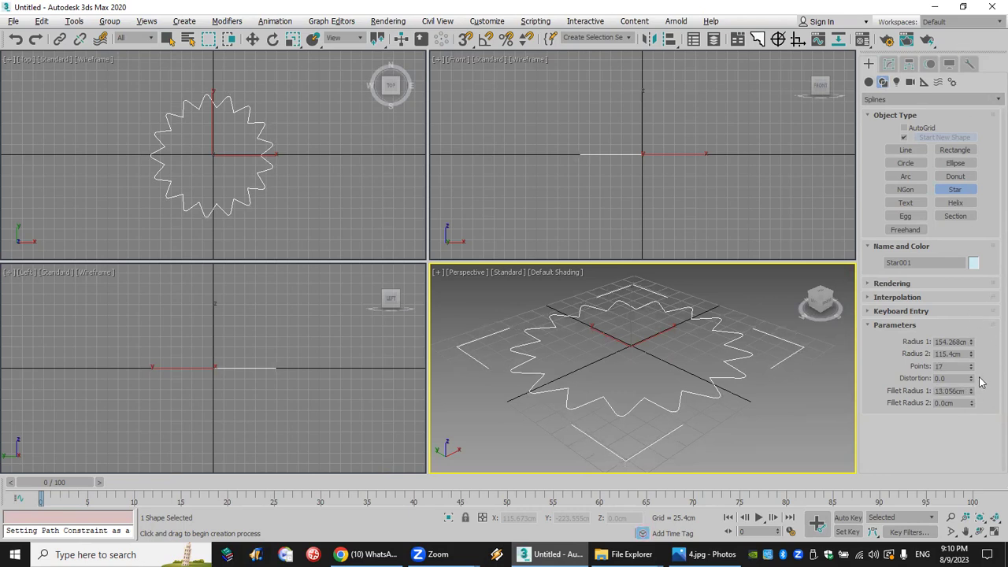
left_click_drag(973, 394, 978, 352)
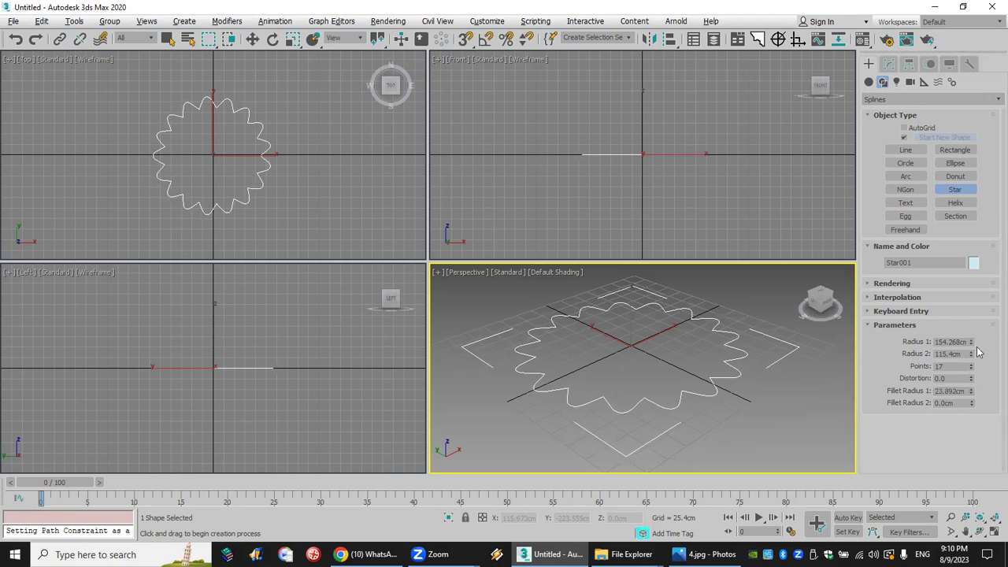
left_click_drag(973, 406, 976, 114)
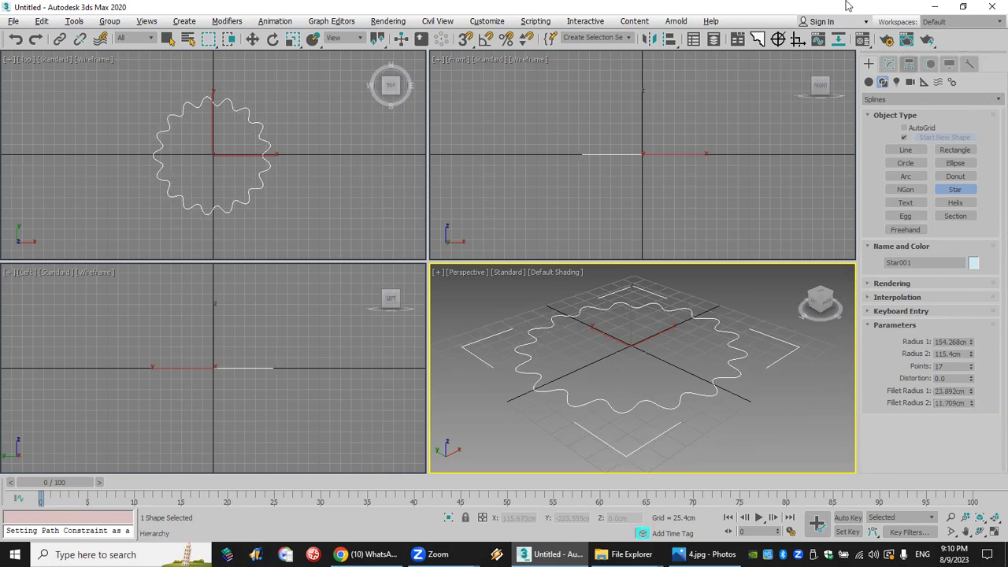
Step: Add an Extrude modifier to the star with an amount of 167.64 cm and 58 segments
left_click(888, 64)
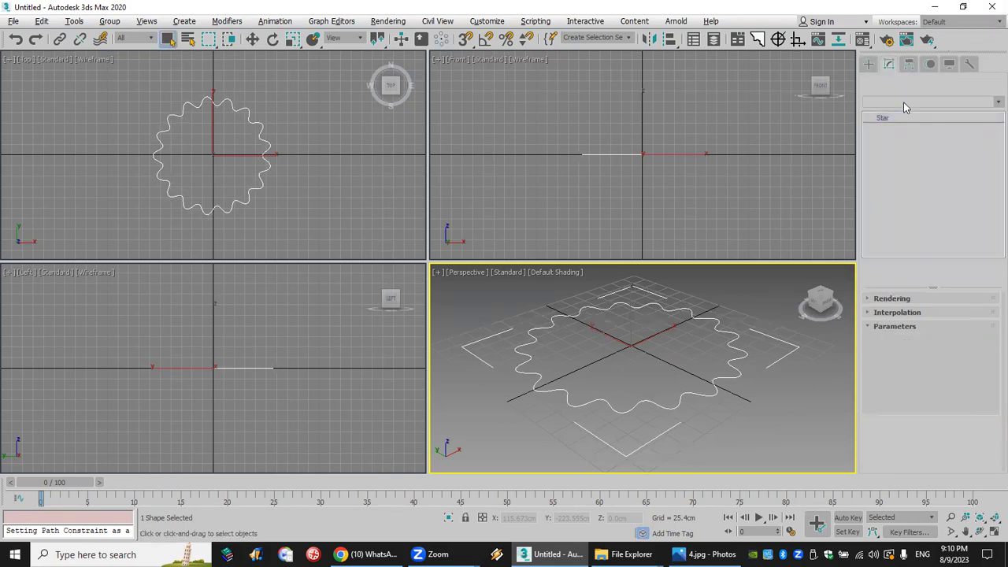
left_click(903, 102)
key("e")
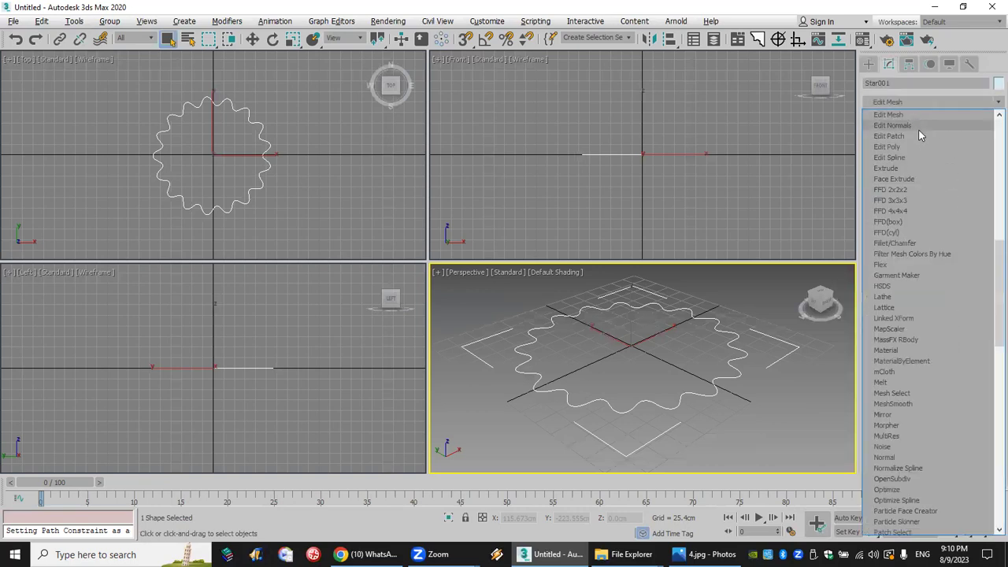
left_click(927, 169)
left_click_drag(967, 319, 967, 205)
middle_click_drag(659, 330, 666, 370, "alt")
left_click(980, 533)
left_click_drag(642, 381, 684, 289)
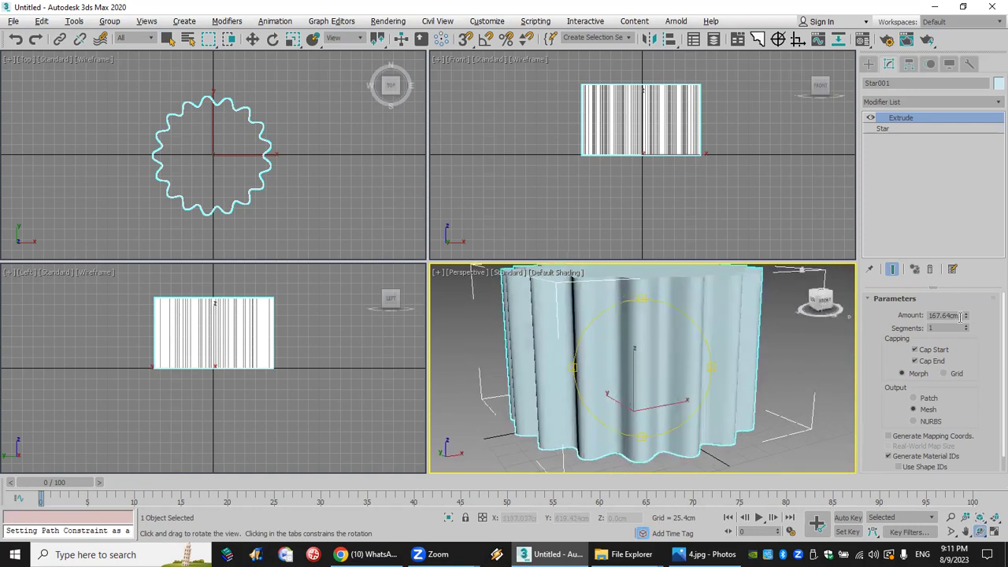
left_click_drag(966, 328, 913, 155)
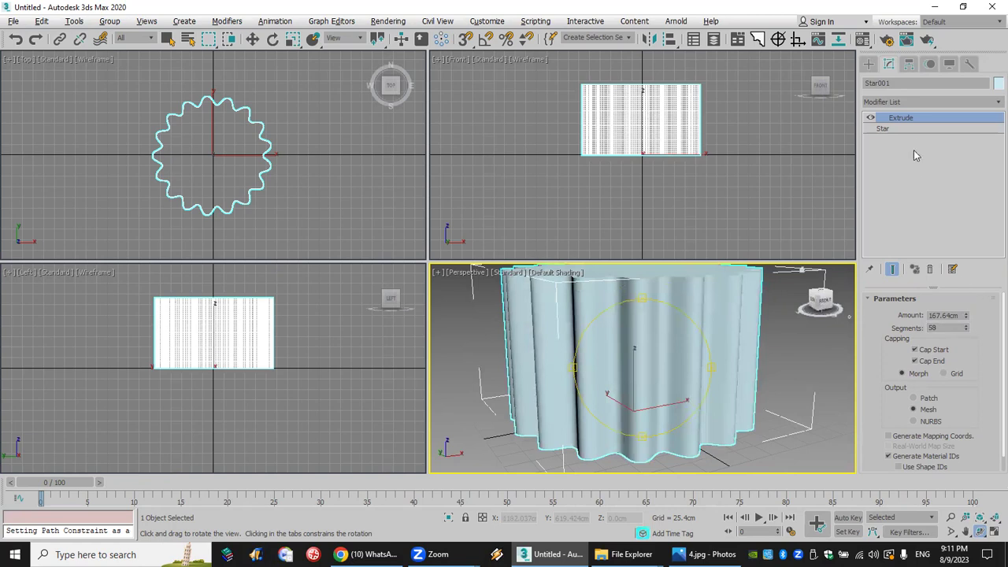
Step: Add an FFD 4x4x4 modifier to the extruded star and select its top row of control points in the Front view
left_click(935, 105)
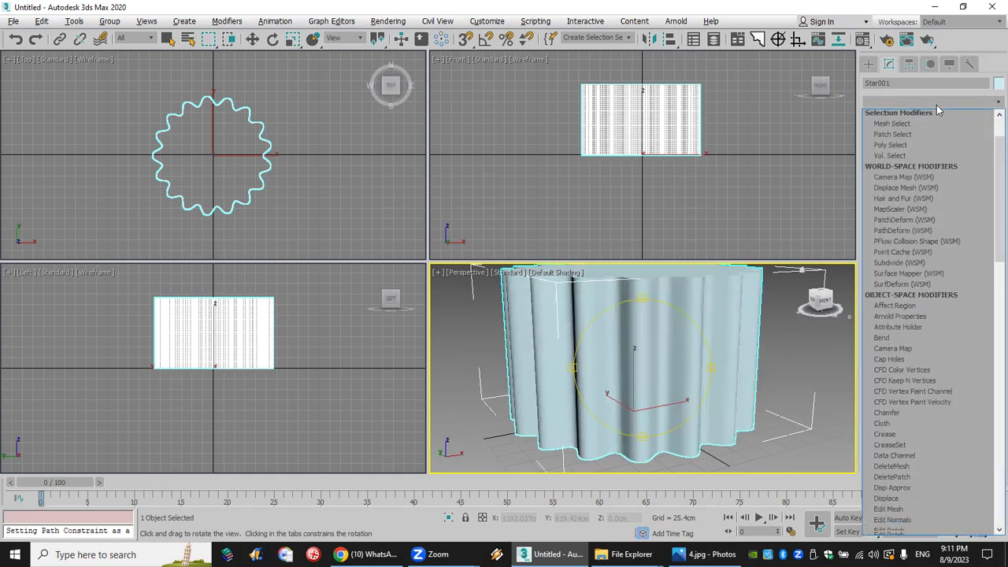
key("f")
left_click(917, 147)
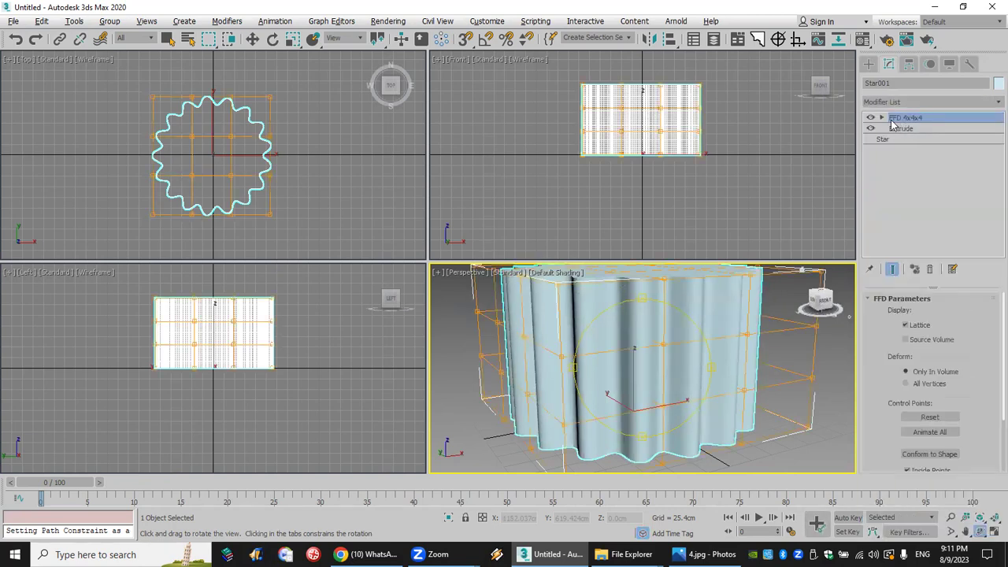
left_click(915, 128)
middle_click_drag(717, 83, 740, 147)
left_click_drag(770, 115, 501, 158)
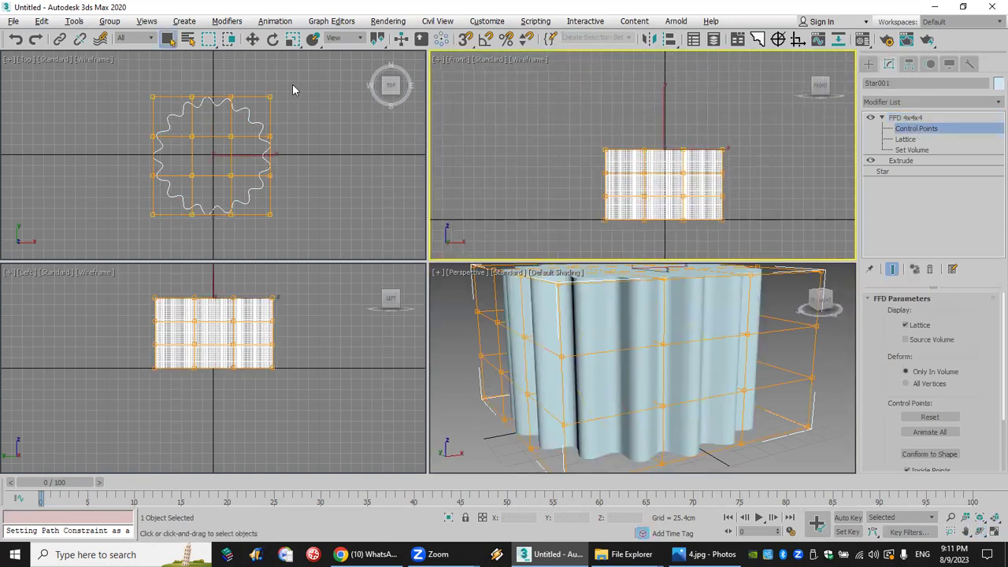
Step: Raise the top row of FFD control points about 48 cm and scale the row down to a point
left_click(252, 39)
left_click_drag(665, 122, 666, 100)
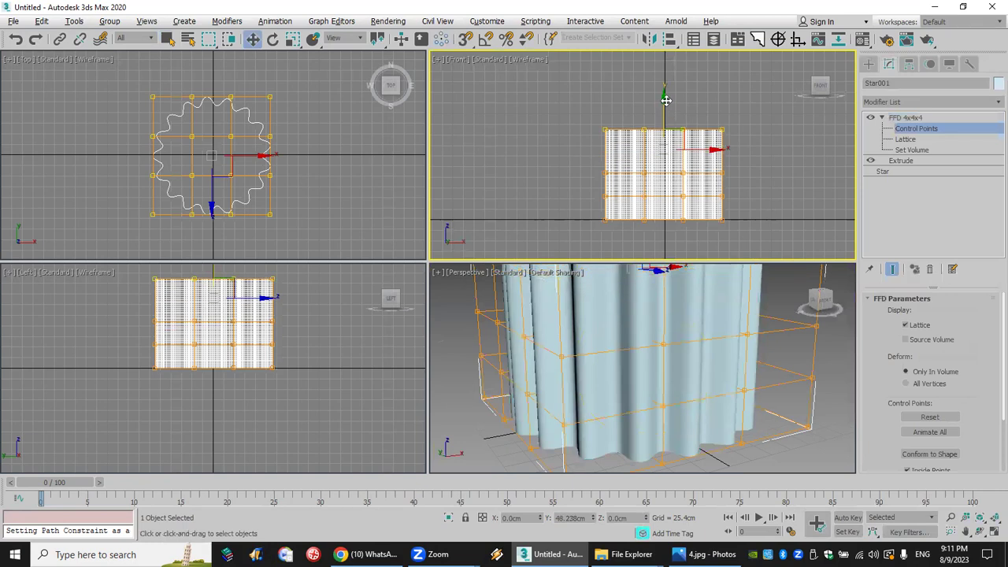
left_click(293, 39)
Step: Scale the control-point row above the base to about 133% and the bottom row to about 71%
left_click_drag(705, 237, 508, 198)
left_click_drag(666, 189, 668, 169)
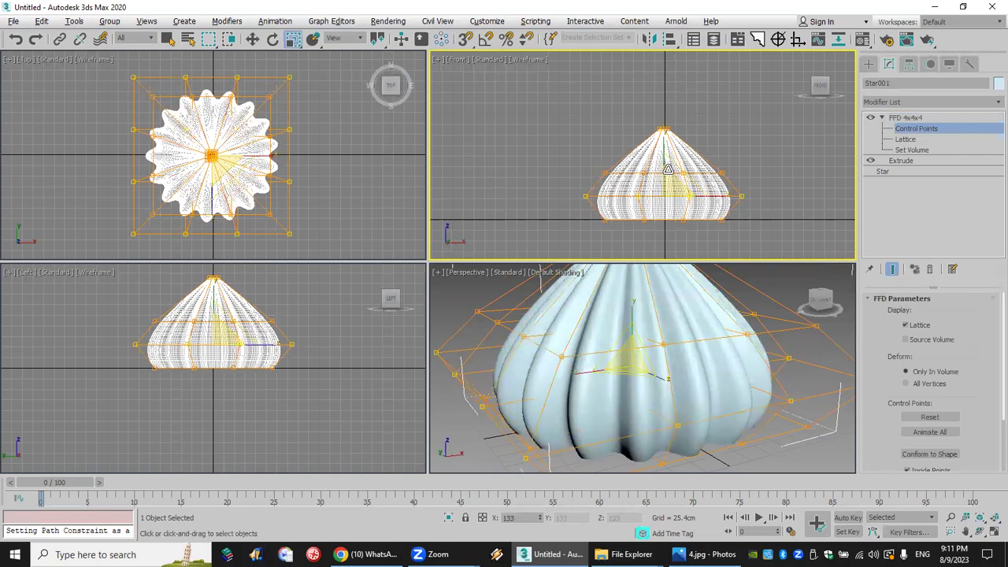
left_click_drag(749, 219, 528, 246)
left_click(730, 222)
left_click_drag(670, 221, 672, 239)
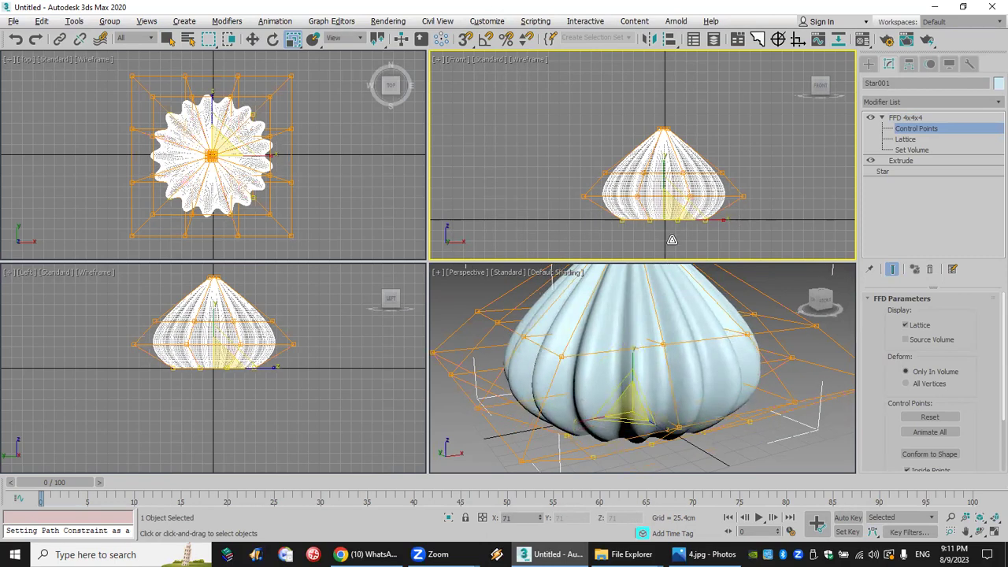
Step: Rotate the control-point row just above the base around the vertical axis to twist the fluted shape
left_click_drag(567, 204, 731, 224)
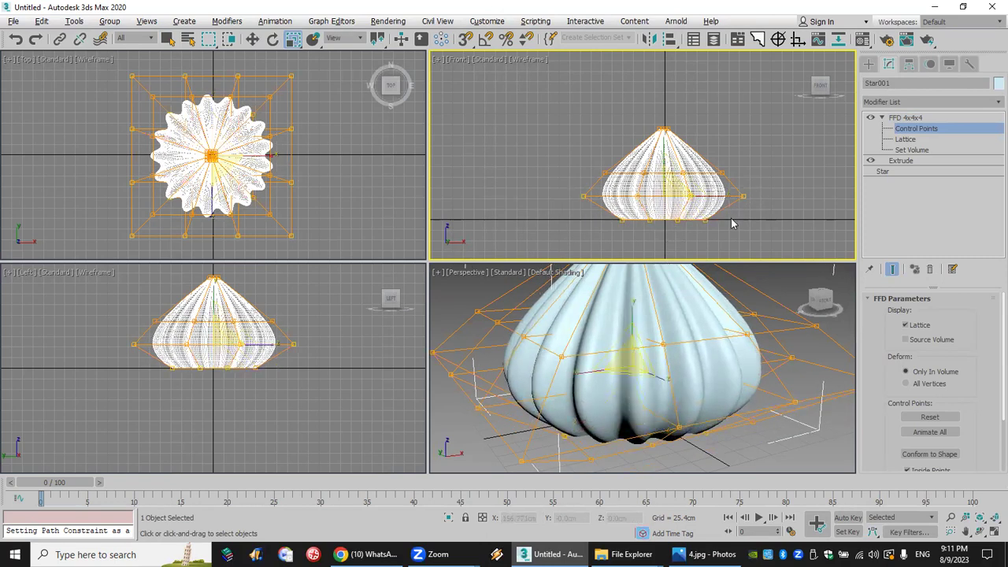
left_click(272, 38)
left_click_drag(681, 195, 610, 195)
Step: Reset the scene to an empty one without saving the FFD star
left_click(13, 20)
left_click(24, 52)
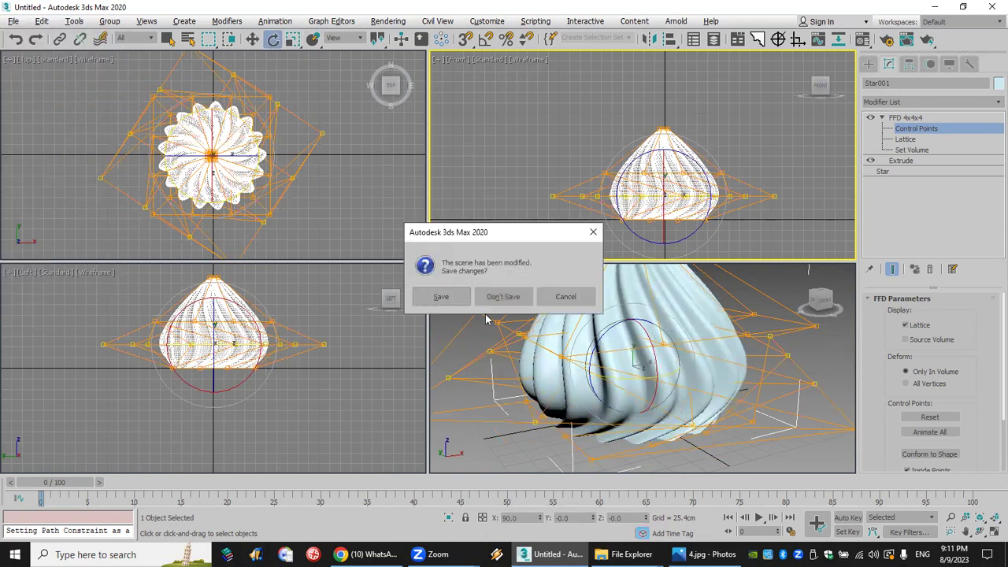
left_click(502, 296)
left_click(467, 296)
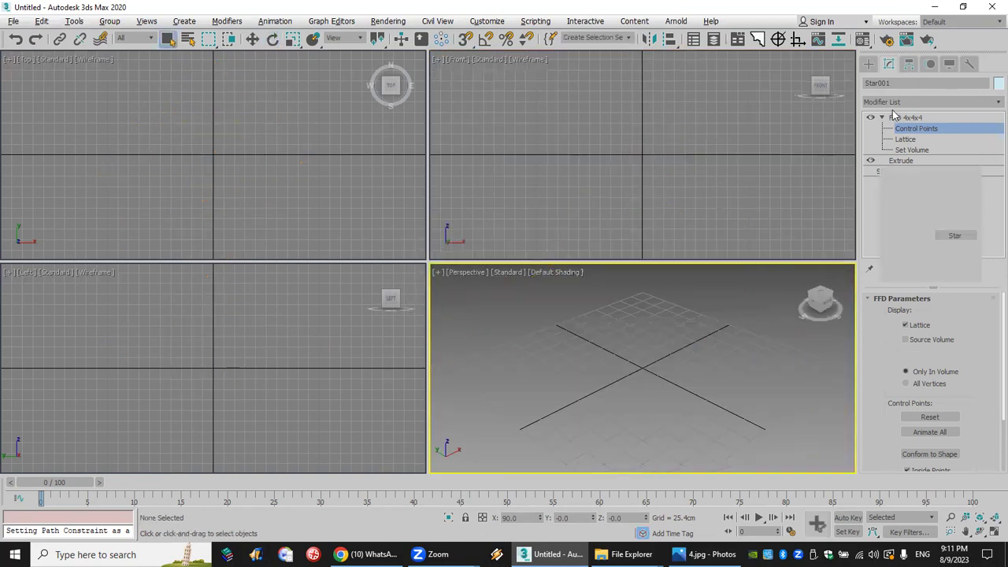
Step: Place a Text spline near the origin in the Front view and set its content to "sdvsvd"
left_click(882, 82)
left_click(910, 151)
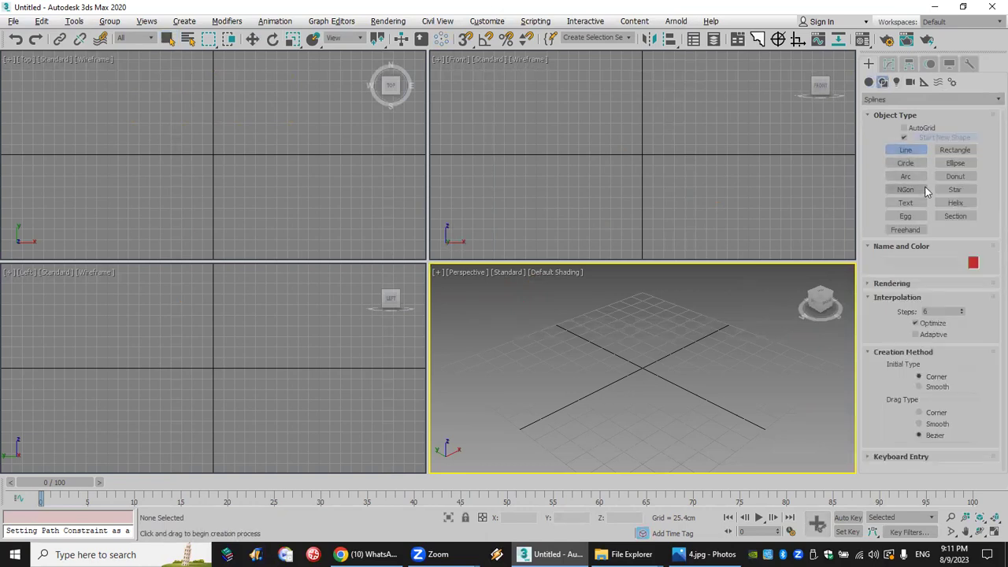
left_click(903, 204)
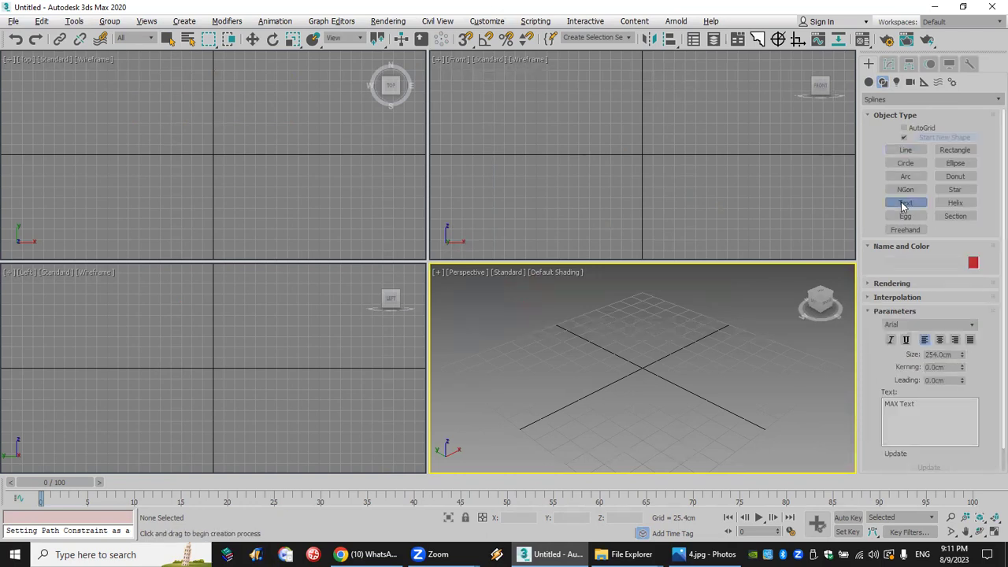
left_click(637, 147)
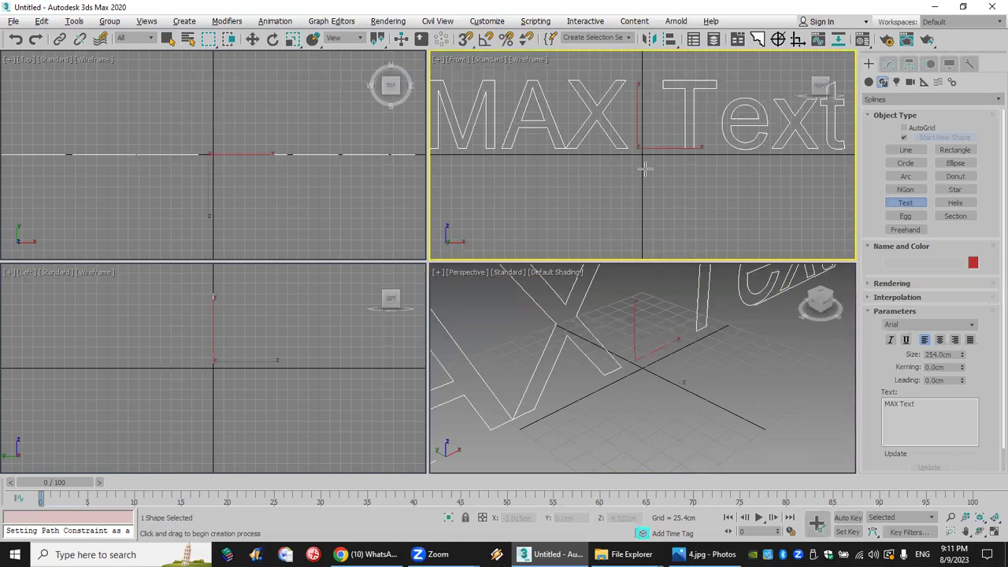
left_click(942, 425)
key("ctrl+a")
type("sdvsvd")
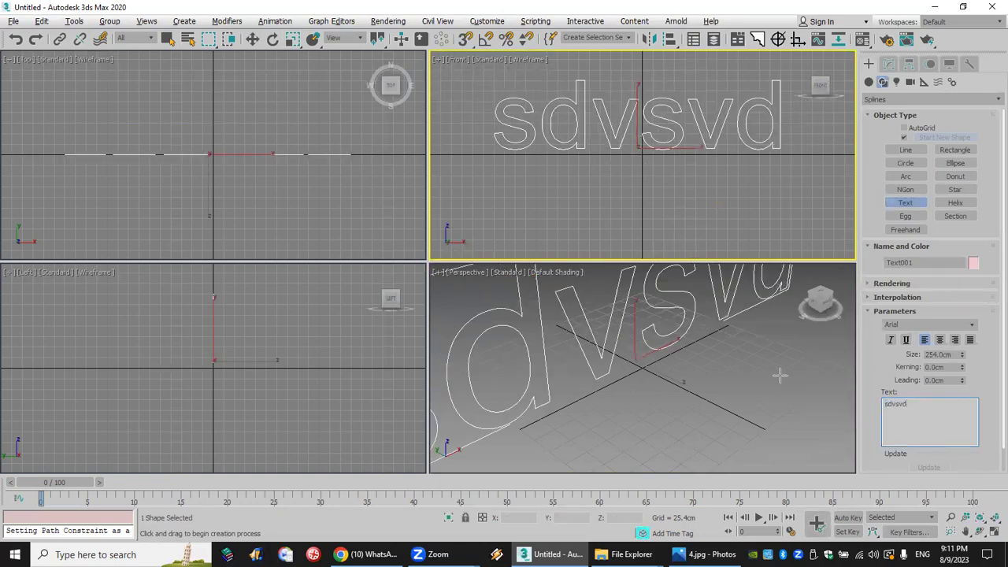
scroll(780, 376, "down", 5)
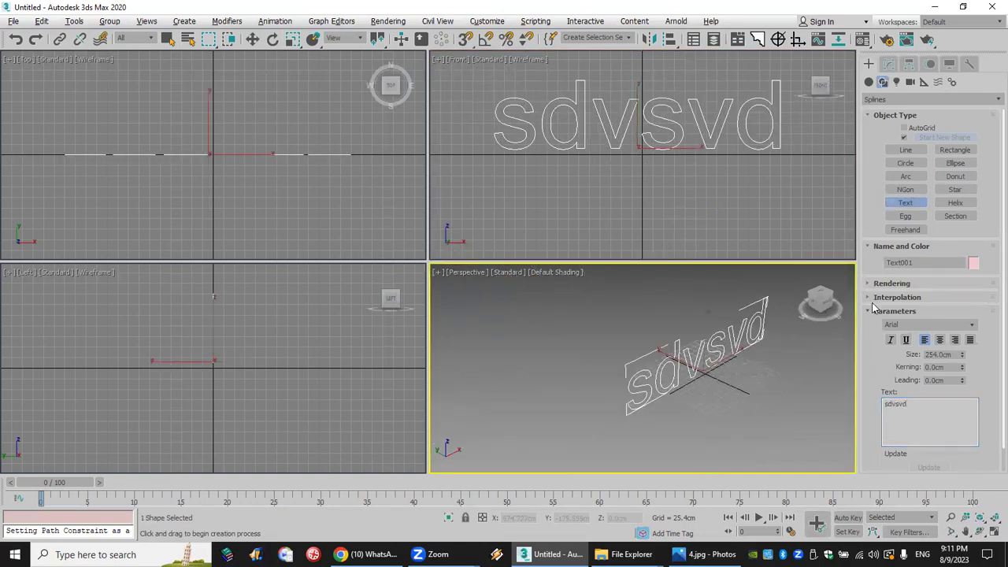
Step: Draw a one-turn helix with radii of about 277.5 cm and a height of about 542.6 cm, and delete the text spline
left_click(950, 206)
left_click_drag(575, 375, 596, 426)
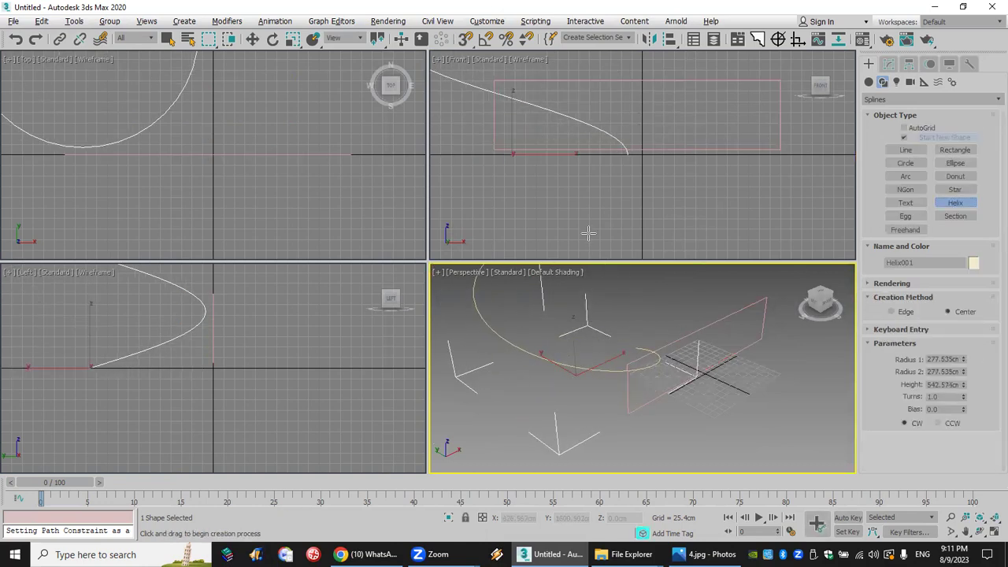
left_click(656, 372)
middle_click_drag(656, 372, 659, 400, "alt")
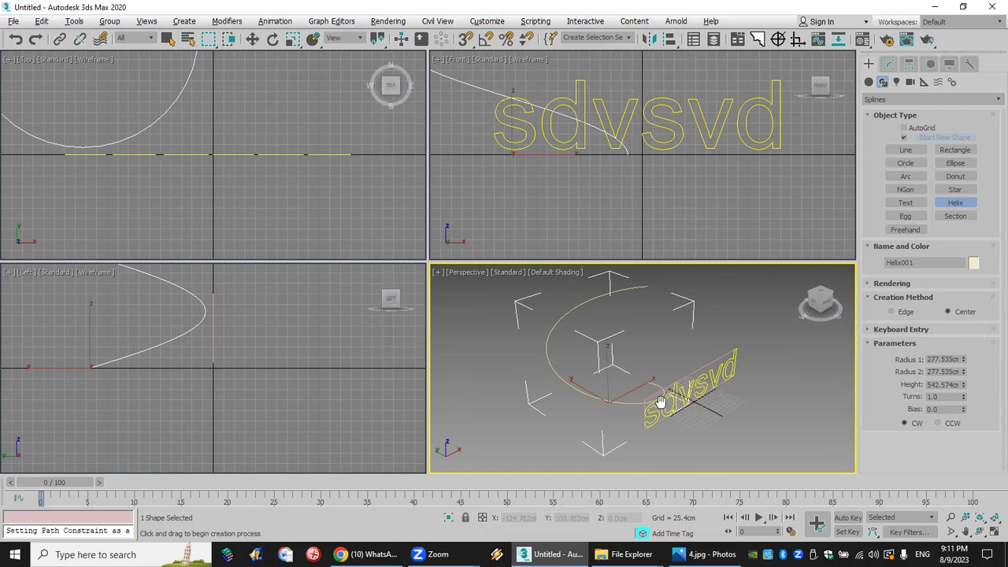
right_click(713, 412)
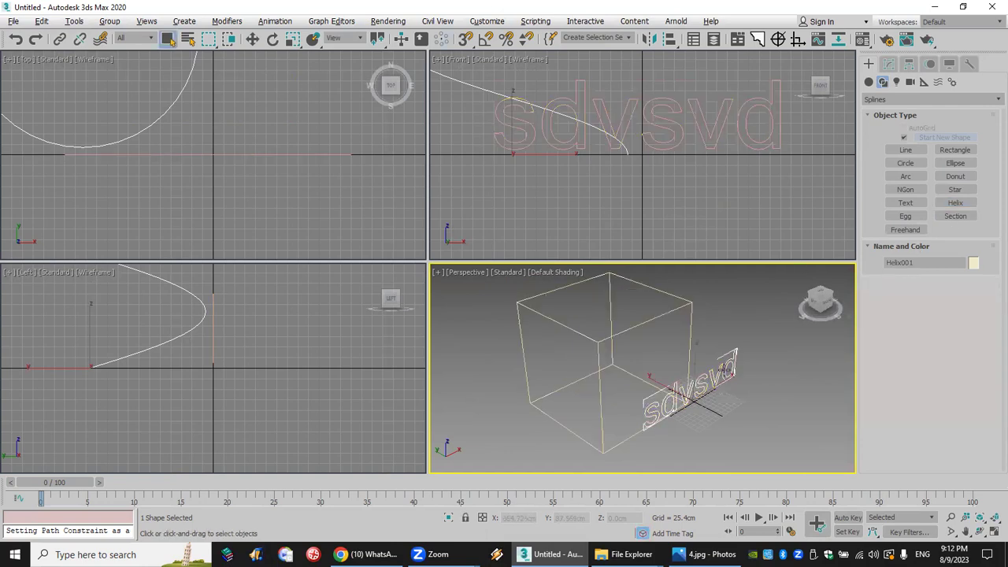
key("ctrl+z")
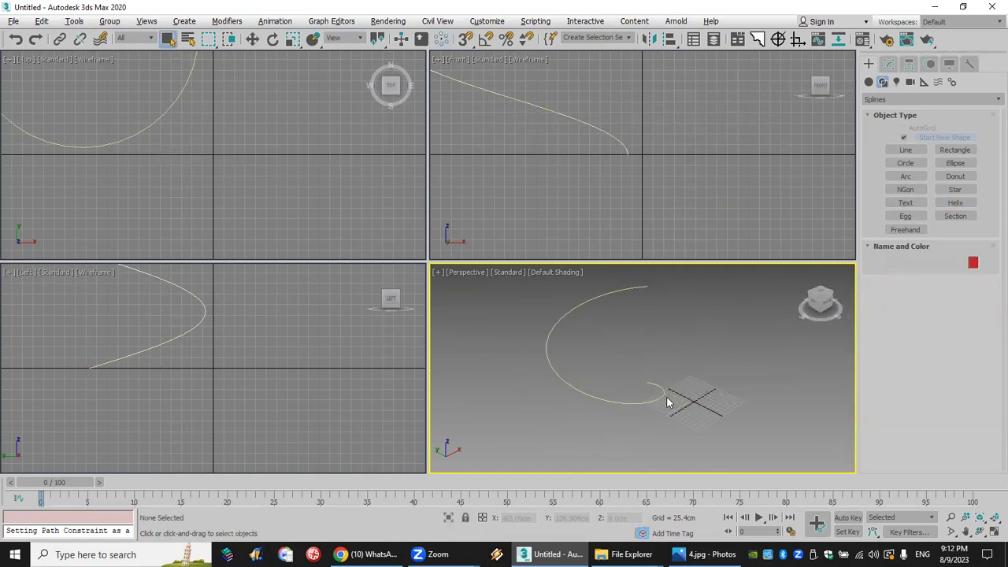
Step: Create a slim Hose extended primitive standing beside the helix in the Perspective view
left_click(654, 400)
left_click(871, 87)
left_click(884, 99)
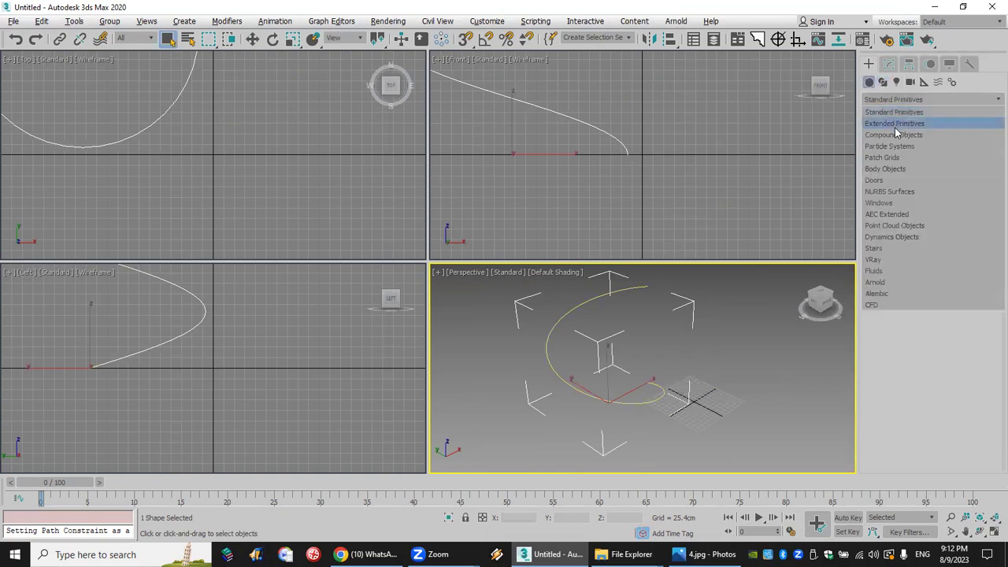
left_click(895, 128)
left_click(955, 205)
left_click_drag(752, 400, 753, 403)
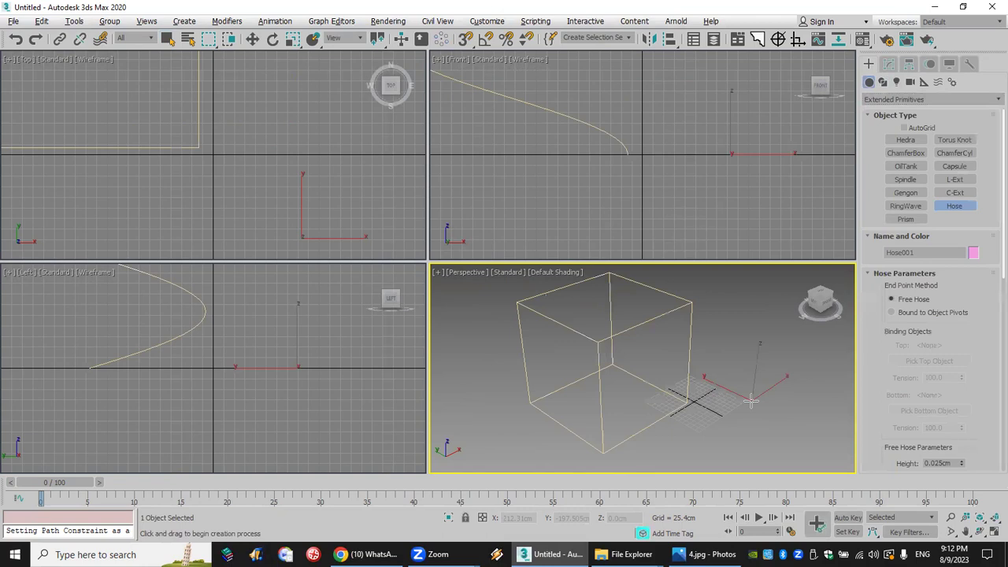
key("w")
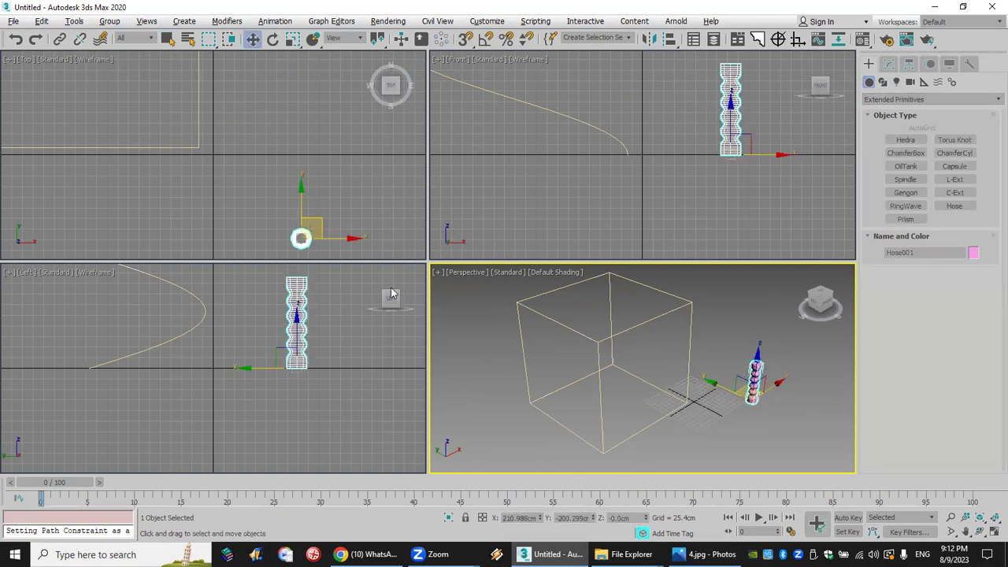
Step: Distribute 27 instances of the hose evenly along the helix path with the Spacing Tool
left_click(75, 20)
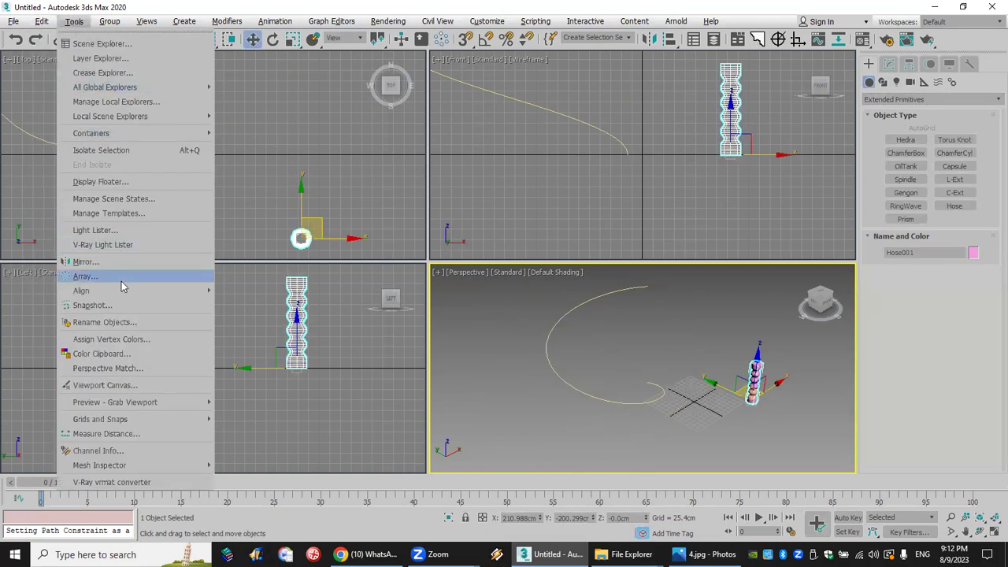
mouse_move(134, 290)
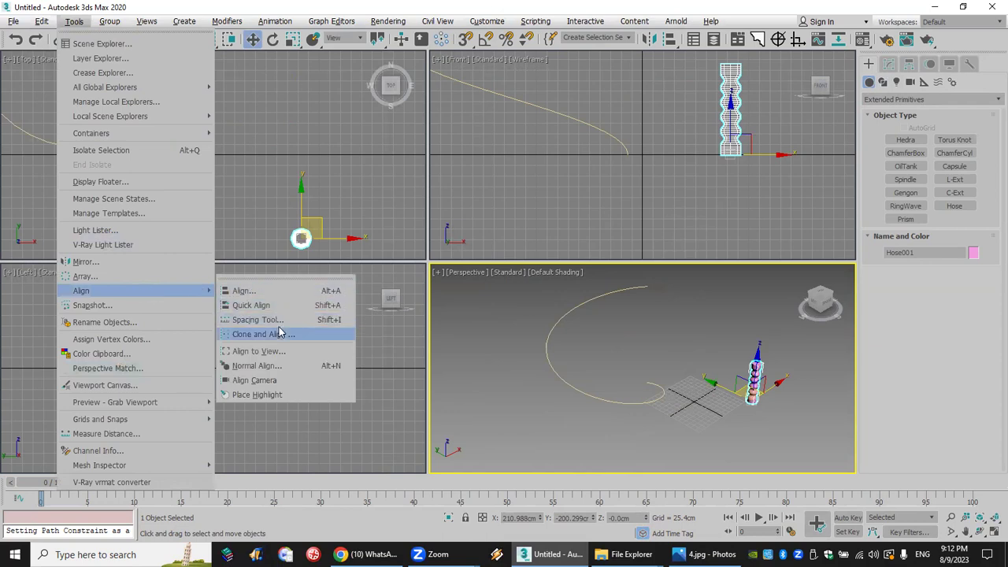
left_click(260, 320)
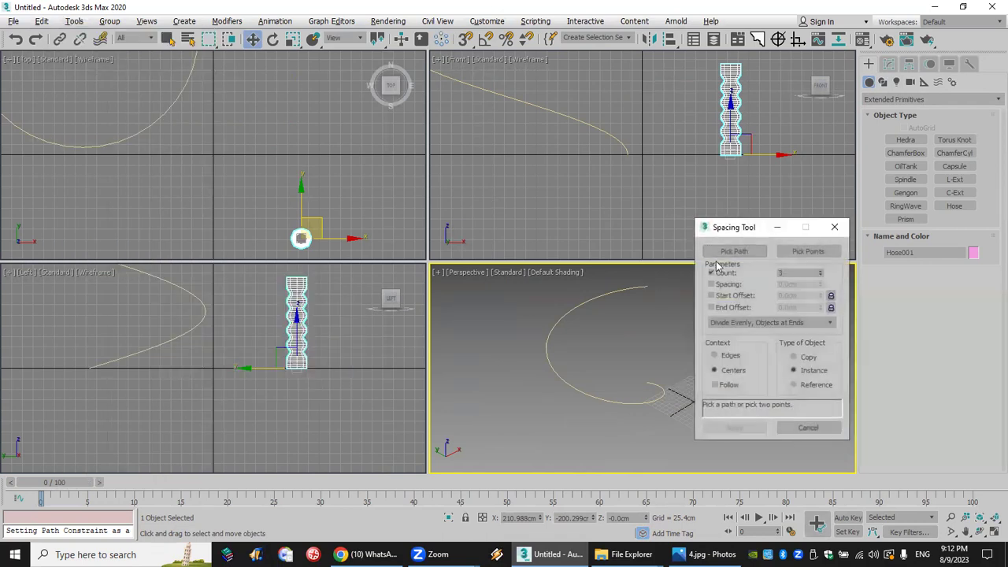
left_click(722, 252)
left_click(630, 403)
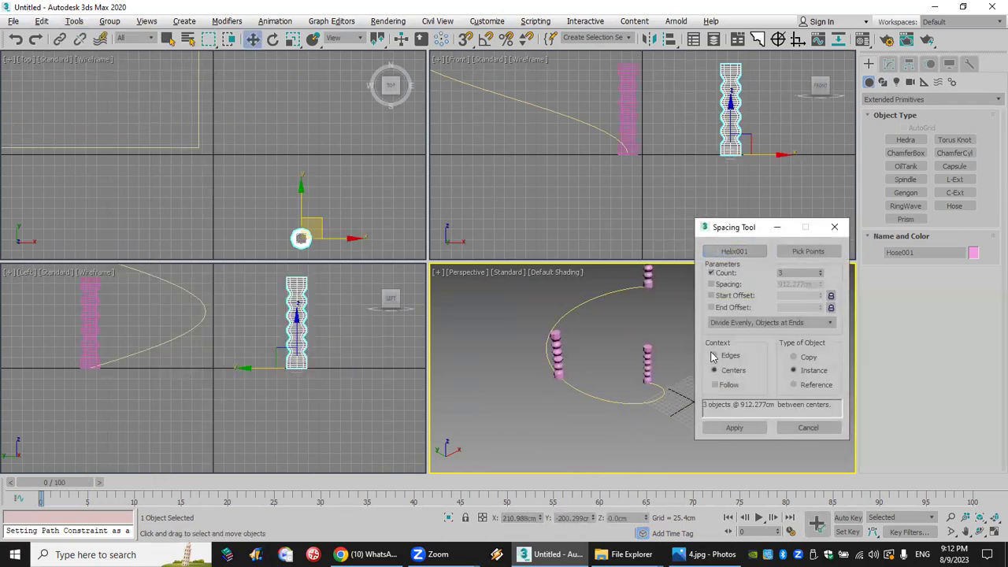
left_click_drag(821, 277, 822, 266)
left_click(748, 429)
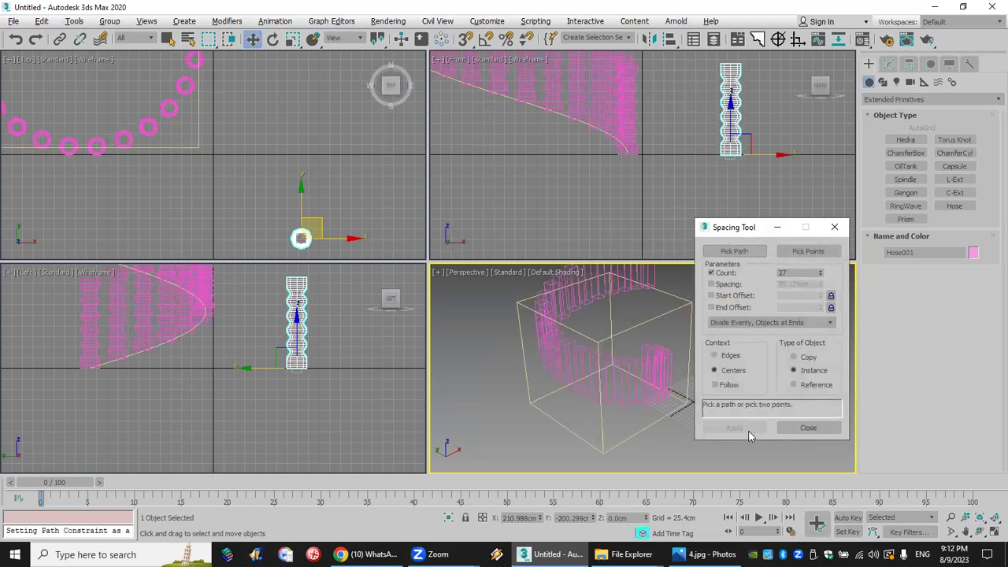
left_click(808, 427)
left_click(754, 448)
scroll(727, 429, "down", 3)
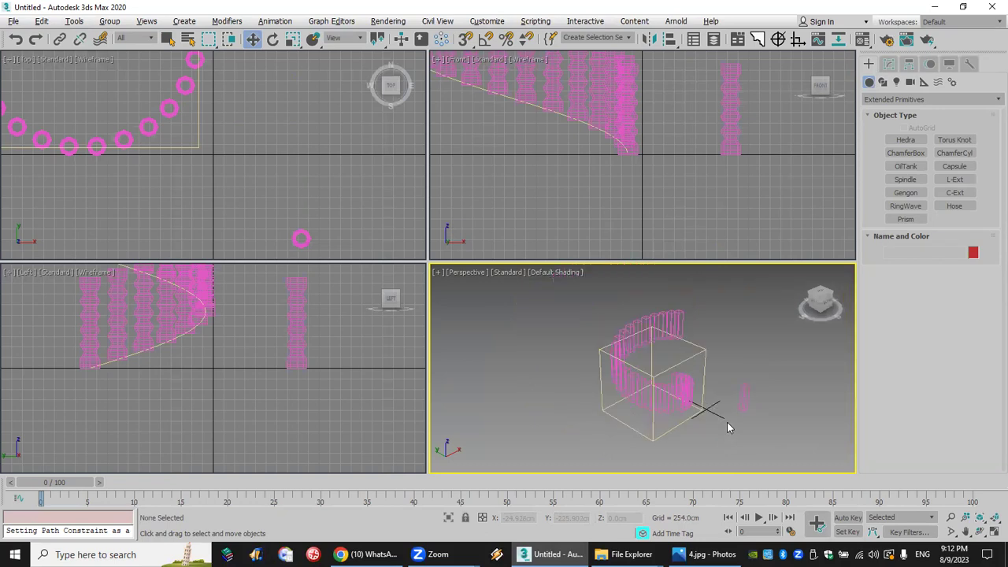
scroll(704, 449, "up", 4)
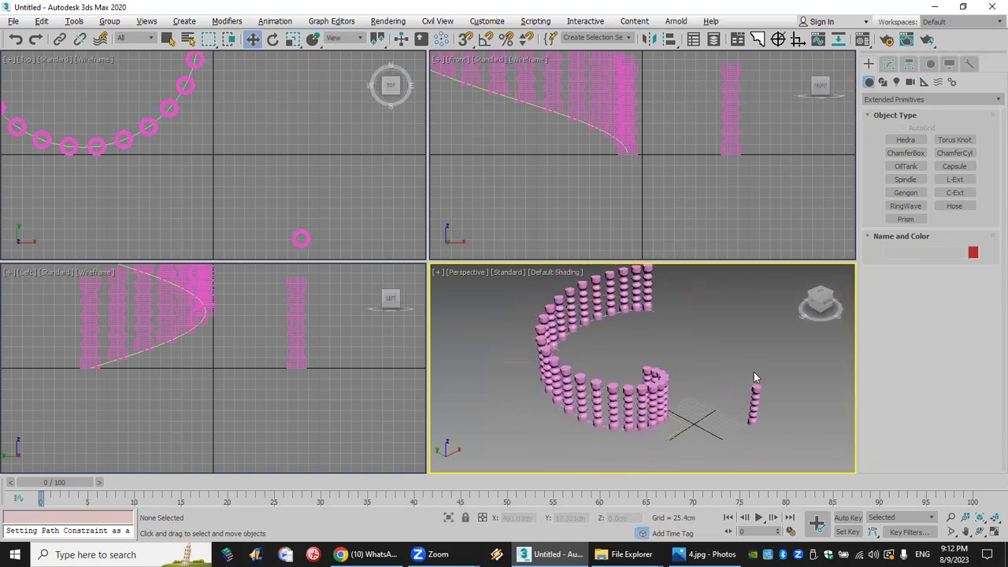
middle_click_drag(722, 317, 727, 334, "alt")
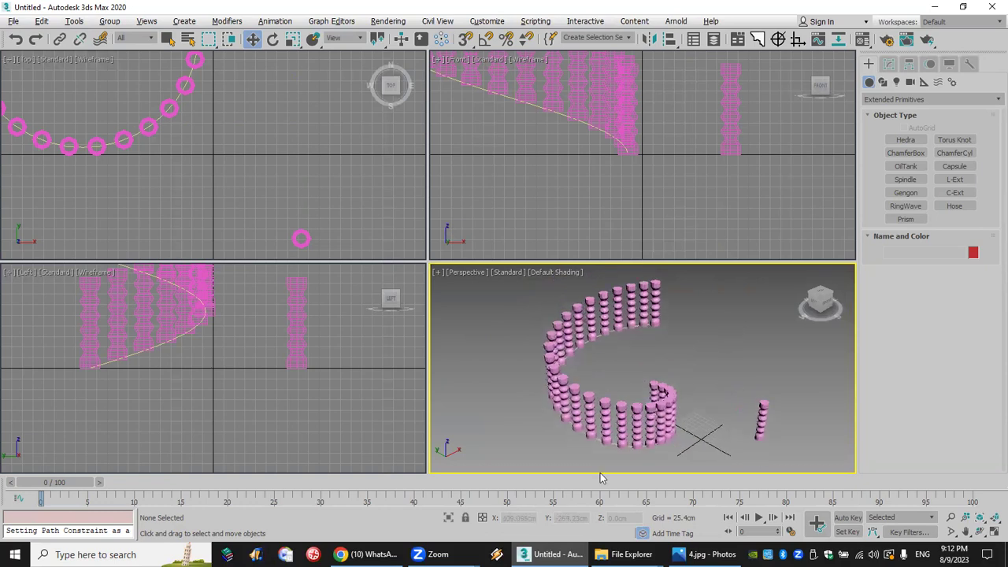
Step: Reset the scene without saving the helix and hose arrangement
key("alt+f")
key("r")
left_click(504, 297)
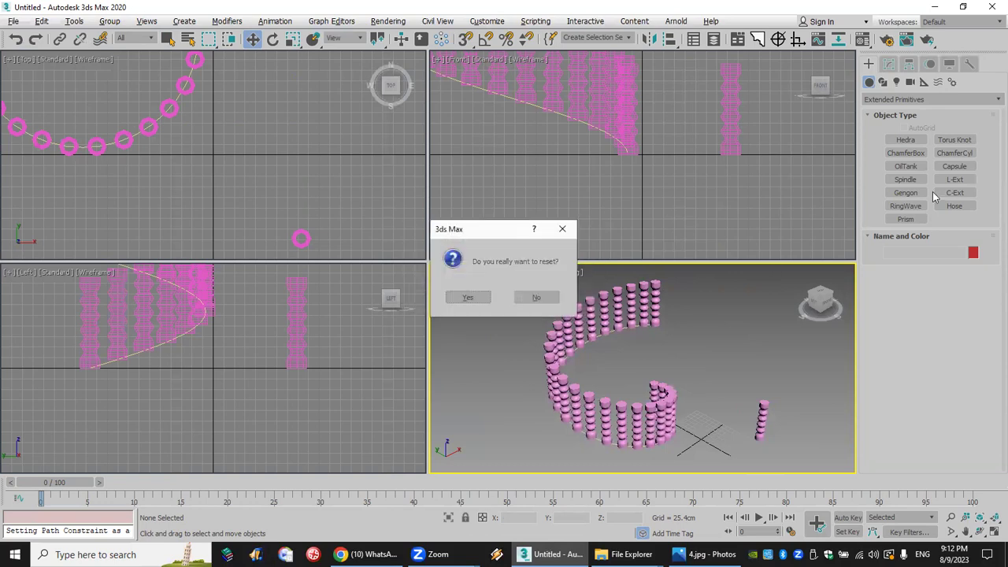
left_click(470, 299)
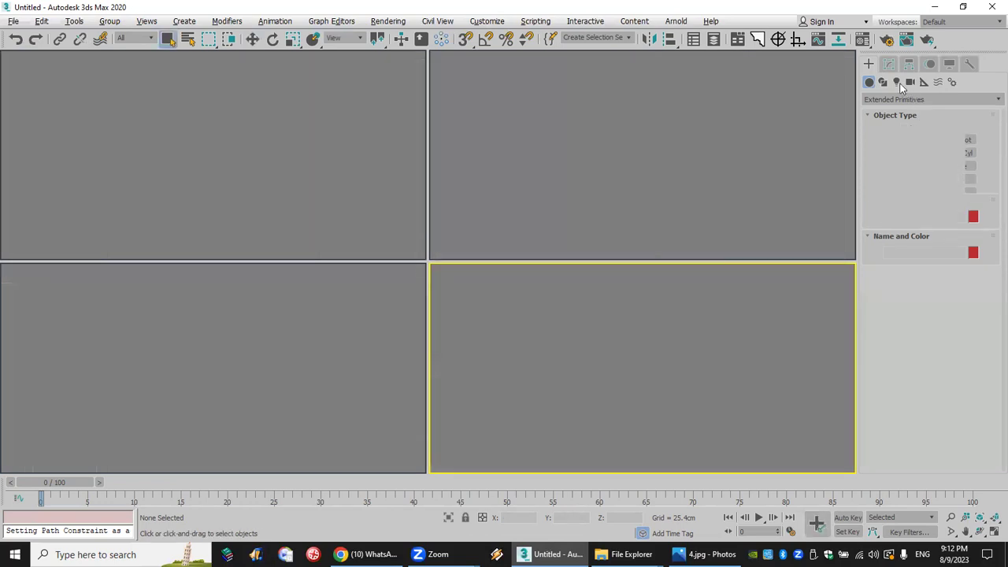
Step: Draw an ellipse spline about 104.3 cm long and 166.7 cm wide near the origin, and switch the shape category to Extended Splines
left_click(897, 83)
left_click(913, 99)
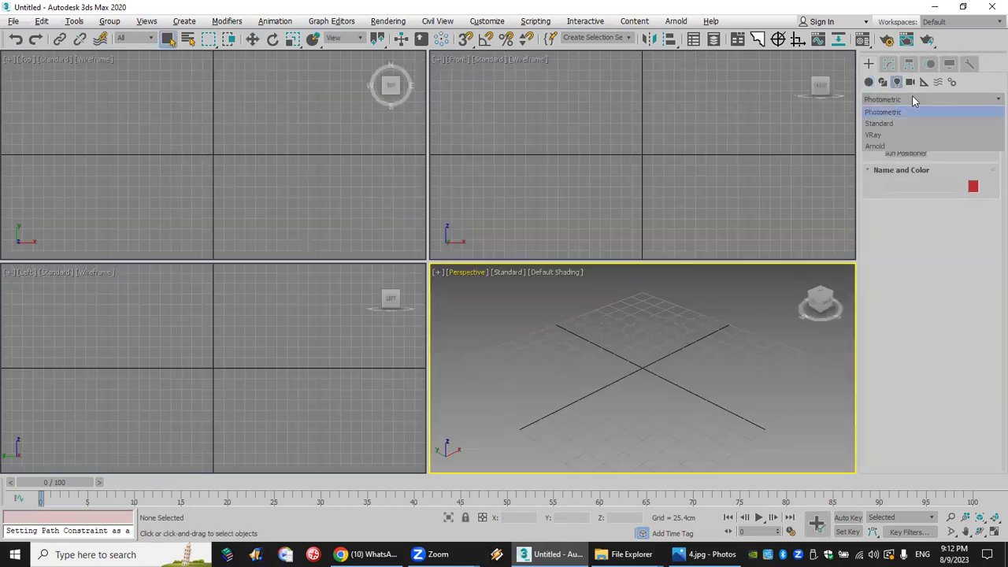
left_click(881, 82)
left_click(905, 99)
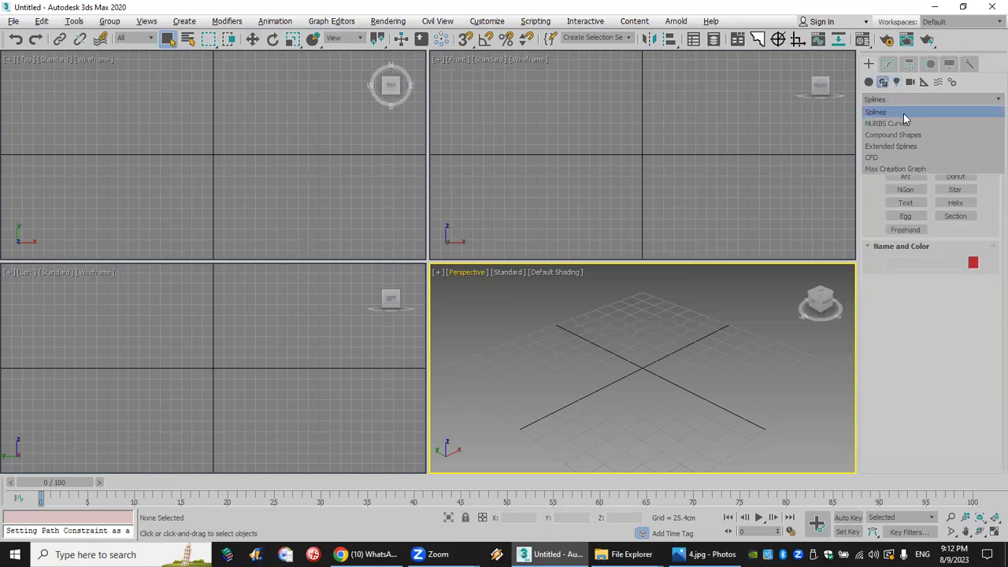
left_click(903, 113)
left_click(953, 164)
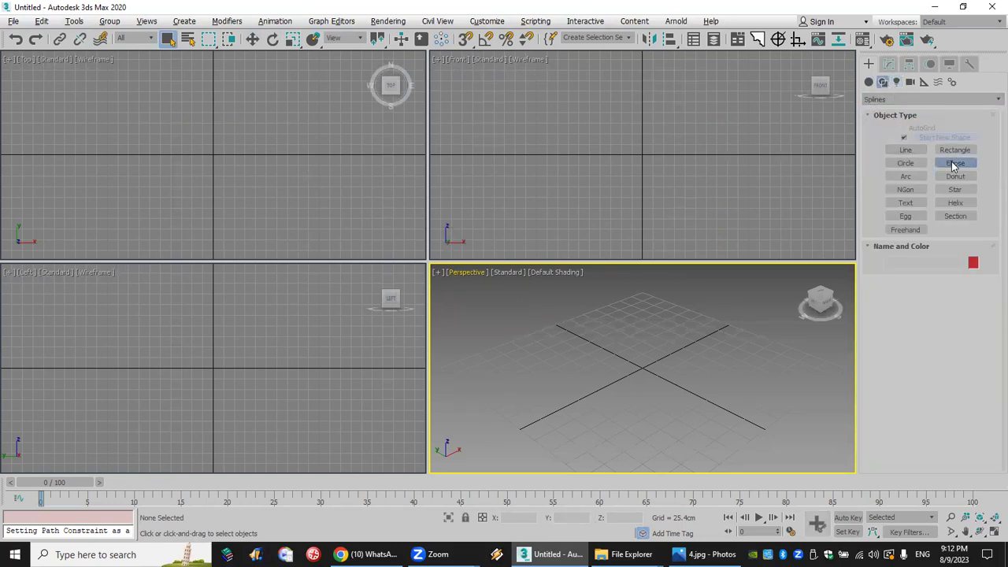
left_click_drag(607, 348, 525, 396)
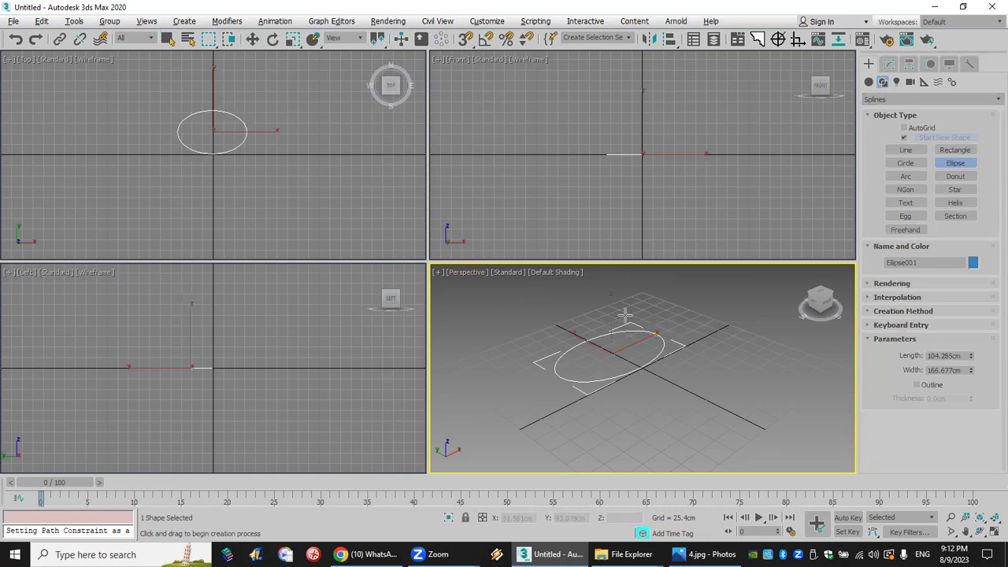
left_click(930, 98)
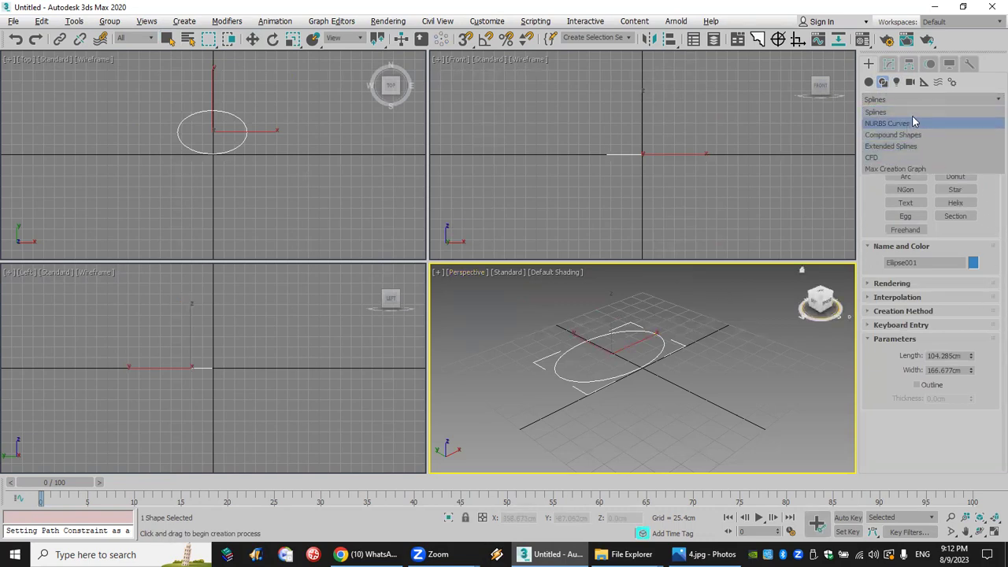
left_click(916, 147)
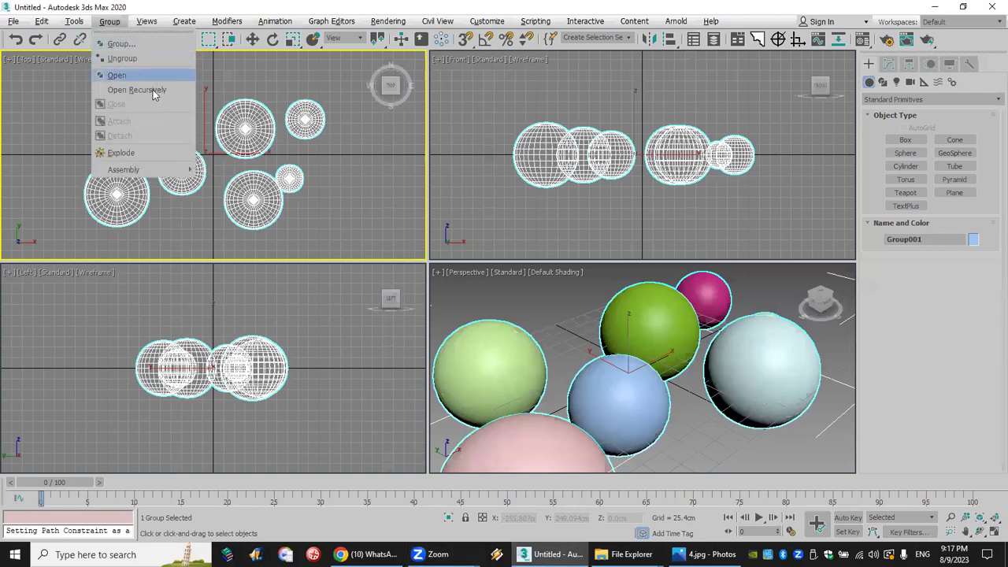
Step: Open the selected group of spheres recursively
left_click(142, 90)
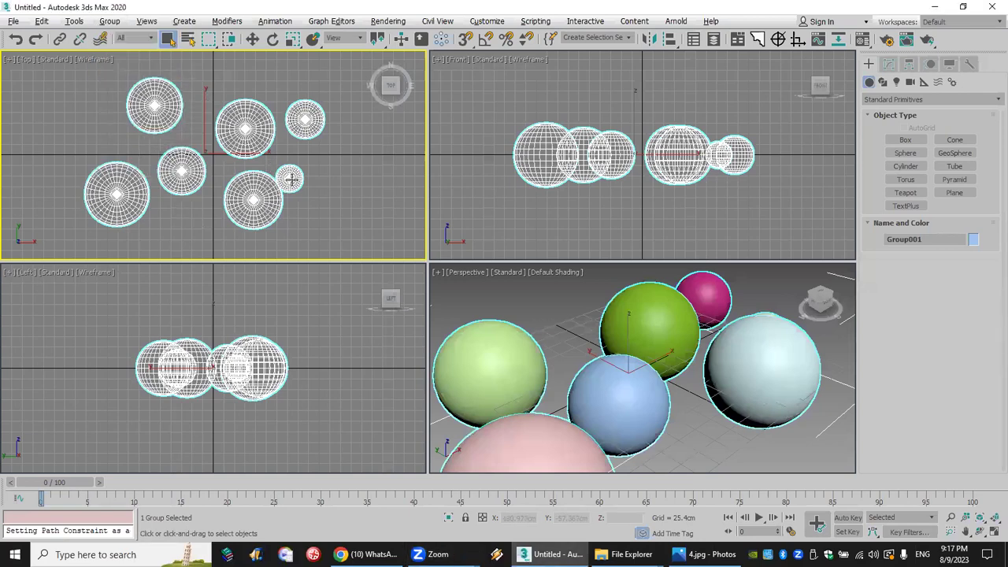
Step: Open the sphere group and reduce the light green sphere's radius to about 20.9 cm
middle_click_drag(307, 160, 295, 162)
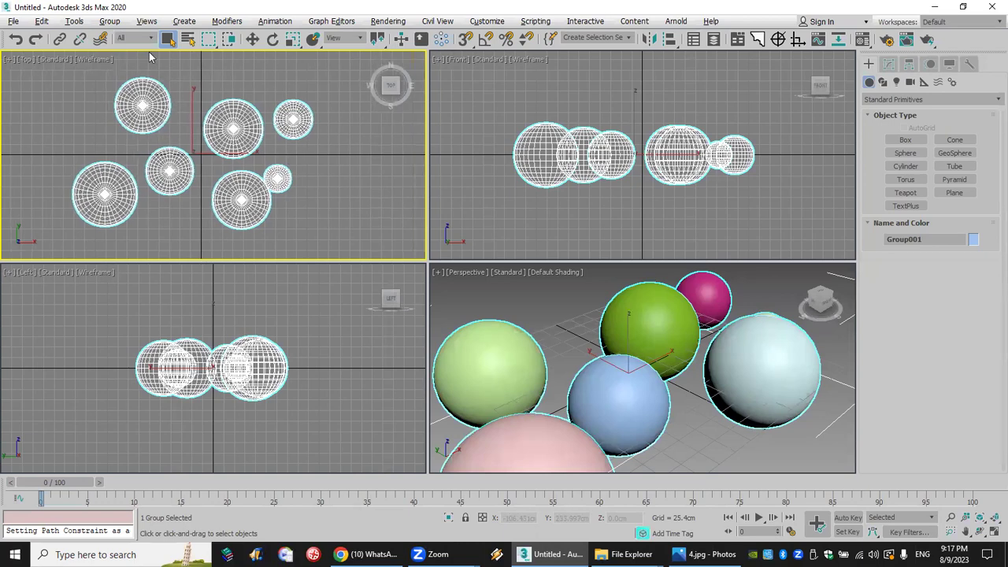
left_click(110, 22)
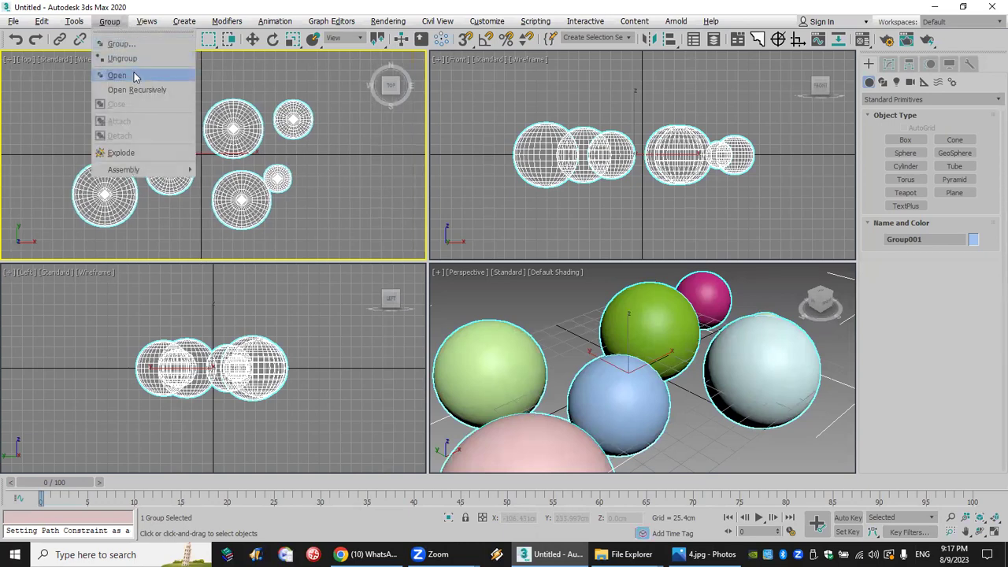
left_click(134, 76)
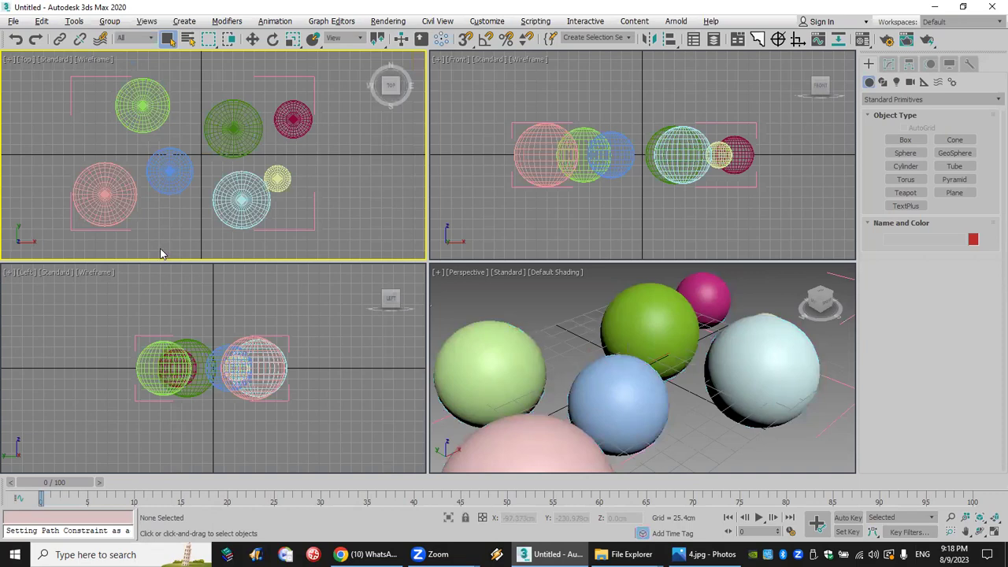
left_click(140, 130)
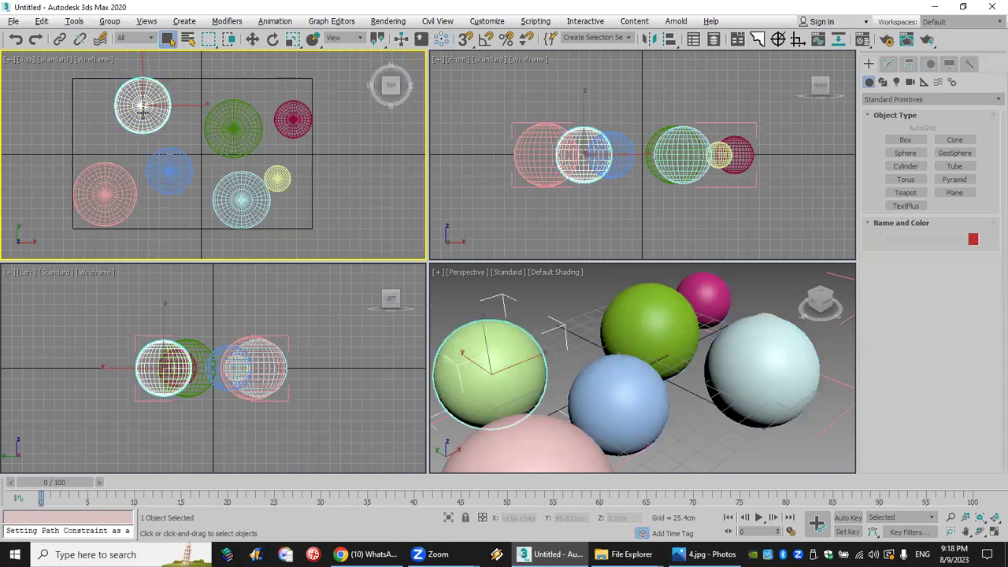
left_click(889, 63)
left_click_drag(964, 319, 432, 108)
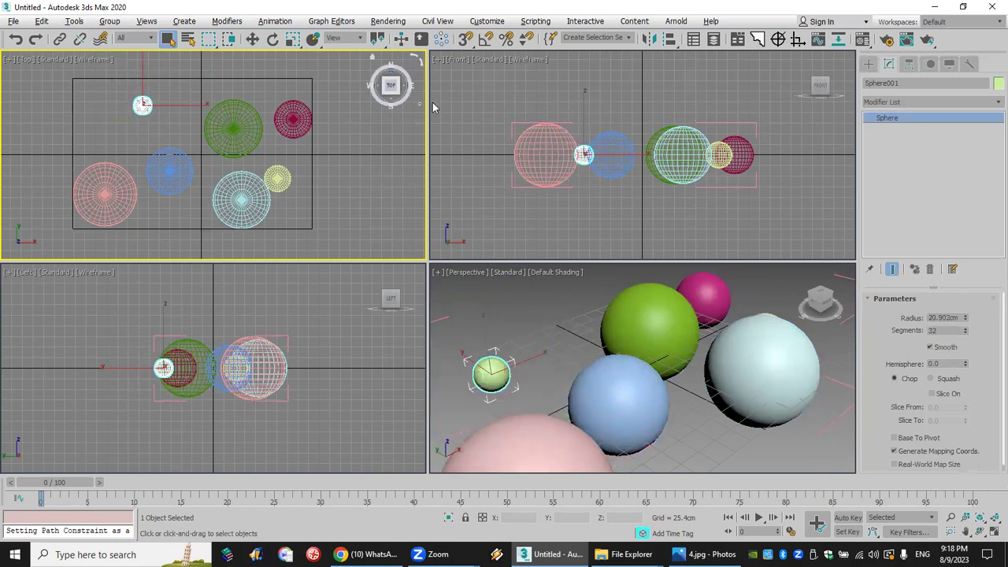
Step: Move the light green sphere away from the others to about X -46.5 cm, Y 228.4 cm, and close the group
left_click(272, 38)
left_click(252, 39)
left_click_drag(164, 92, 202, 49)
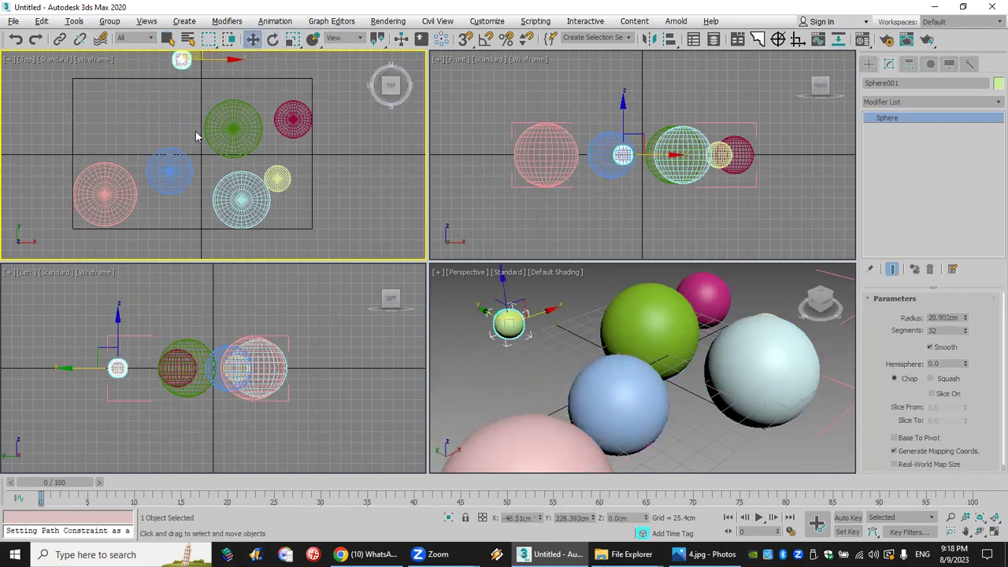
left_click(74, 21)
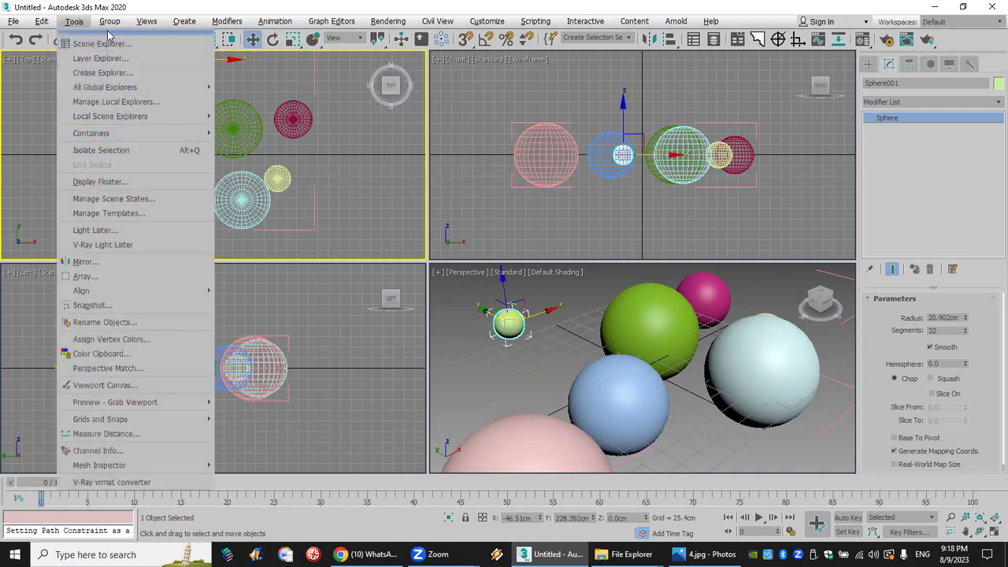
mouse_move(110, 22)
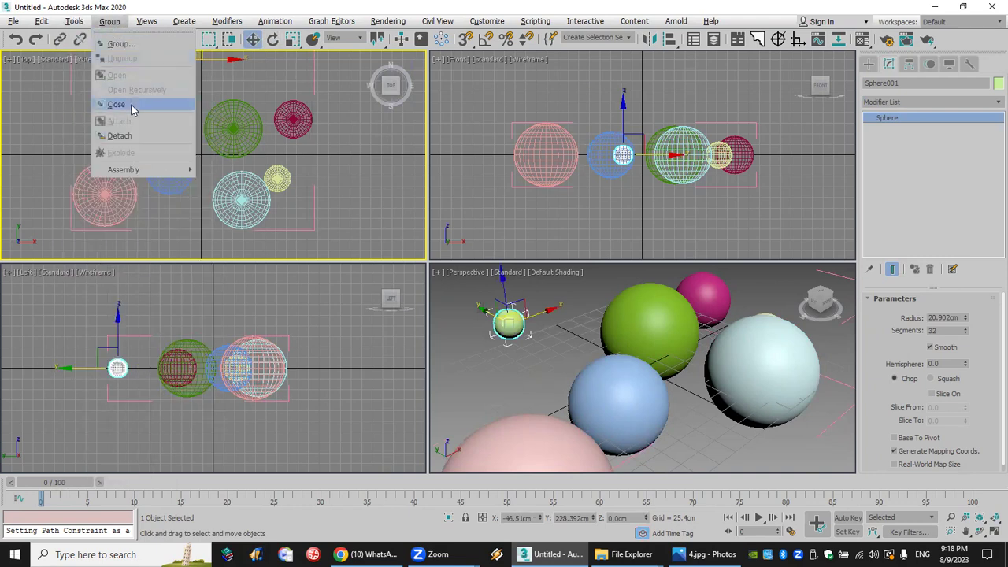
left_click(117, 104)
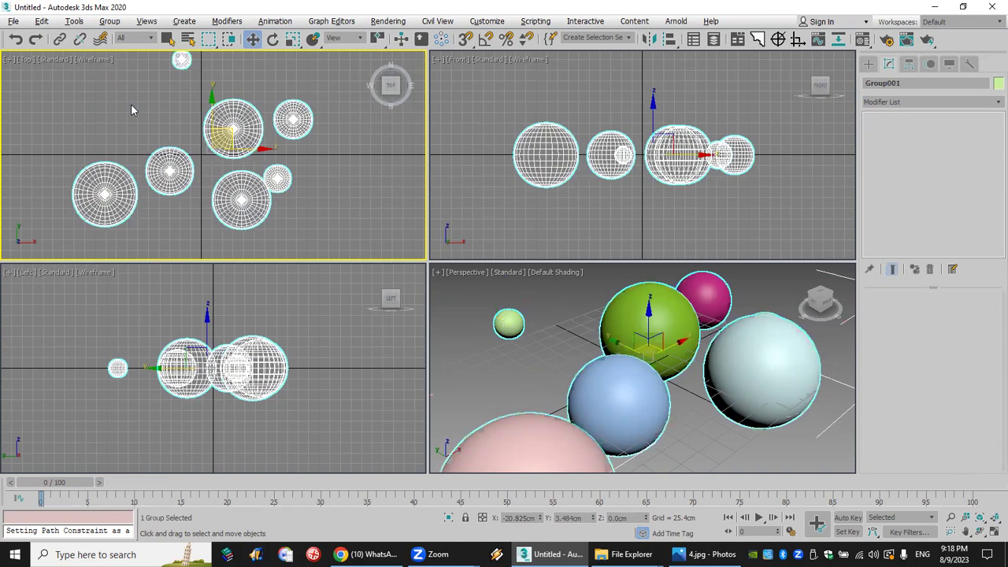